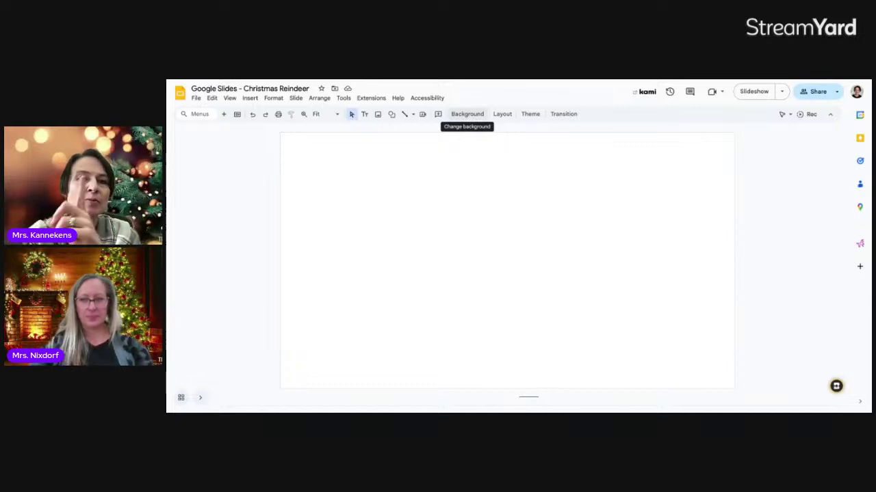
- Set the slide background colour to a light green swatch
{"action": "left_click", "coordinate": [466, 114]}
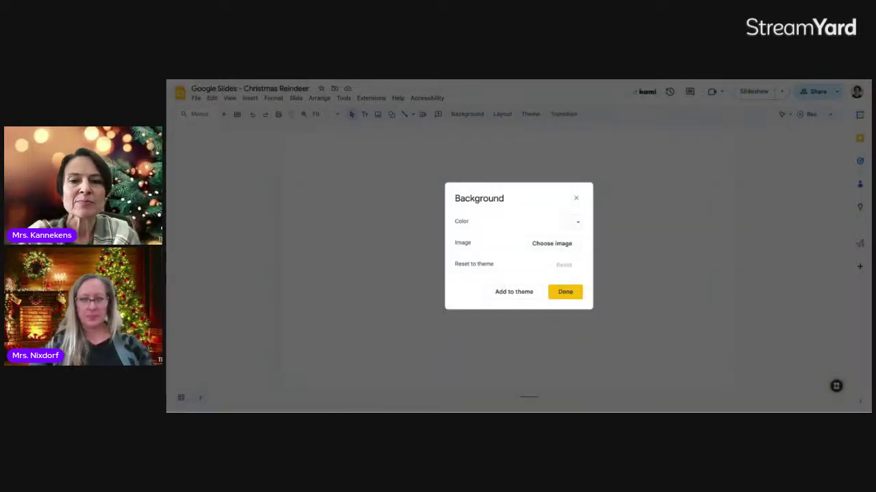
{"action": "left_click", "coordinate": [578, 225]}
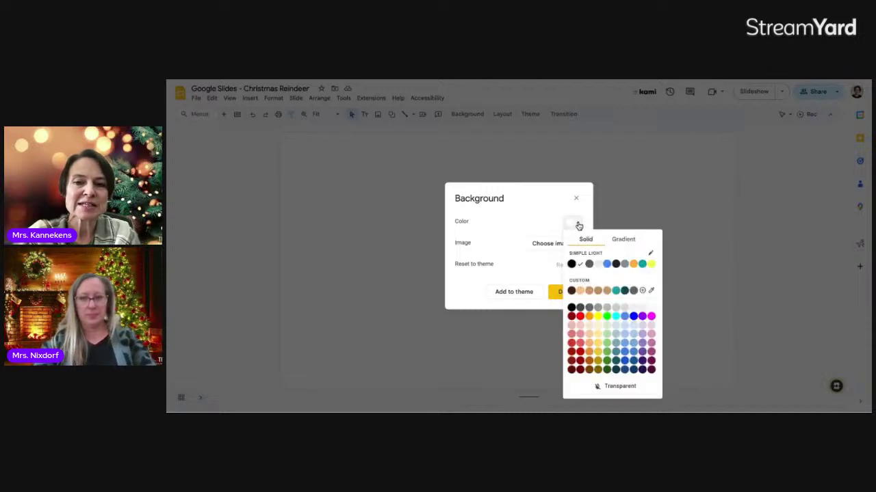
{"action": "left_click", "coordinate": [606, 348]}
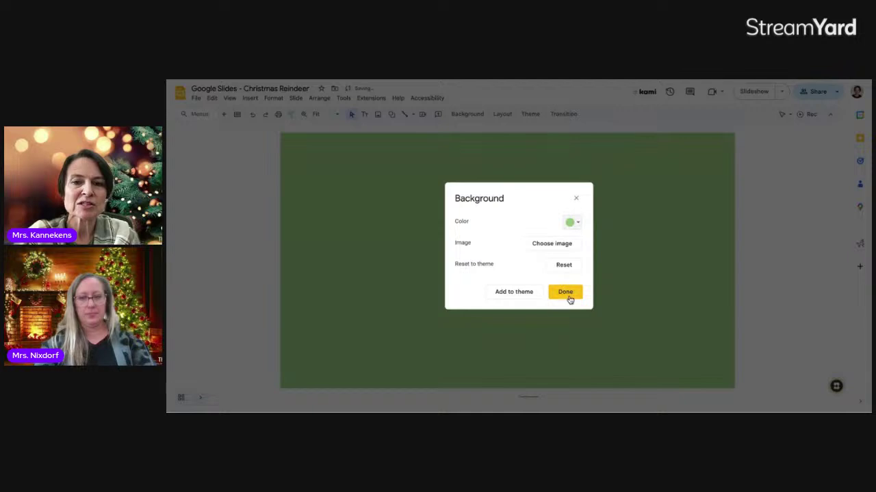
{"action": "left_click", "coordinate": [567, 294]}
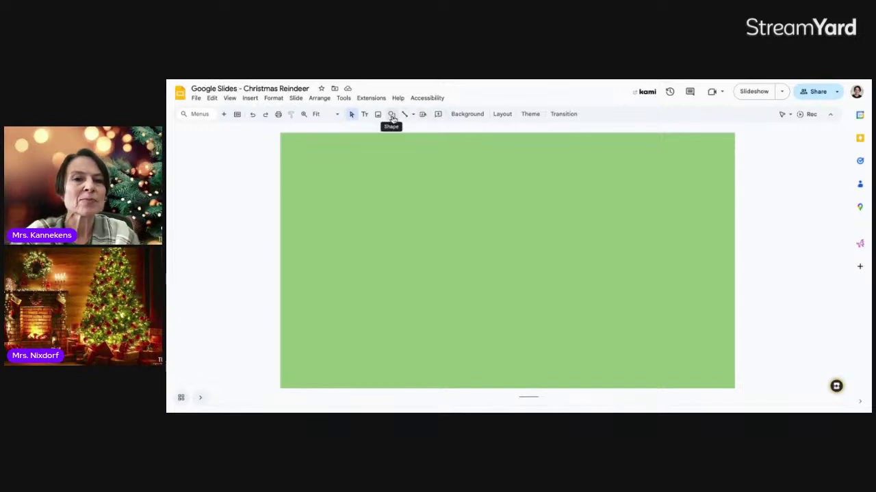
- Draw an oval in the upper middle of the slide and stretch it slightly taller
{"action": "left_click", "coordinate": [393, 119]}
{"action": "mouse_move", "coordinate": [403, 132]}
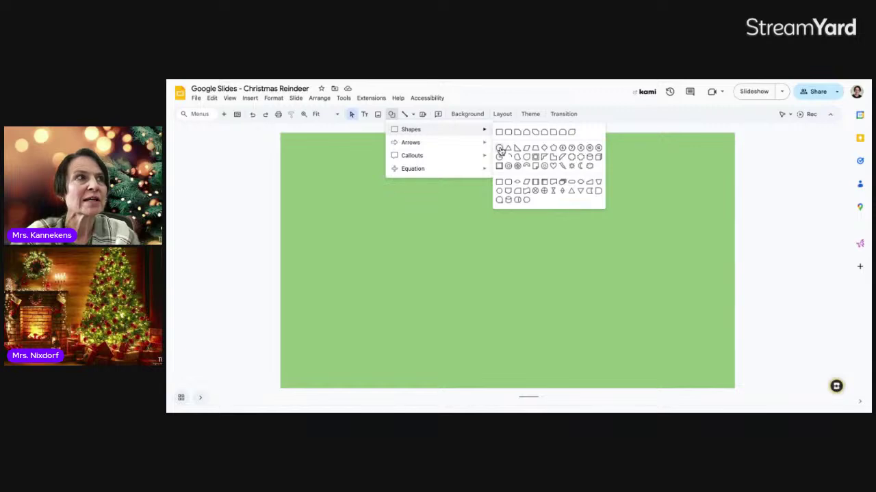
{"action": "left_click", "coordinate": [500, 150]}
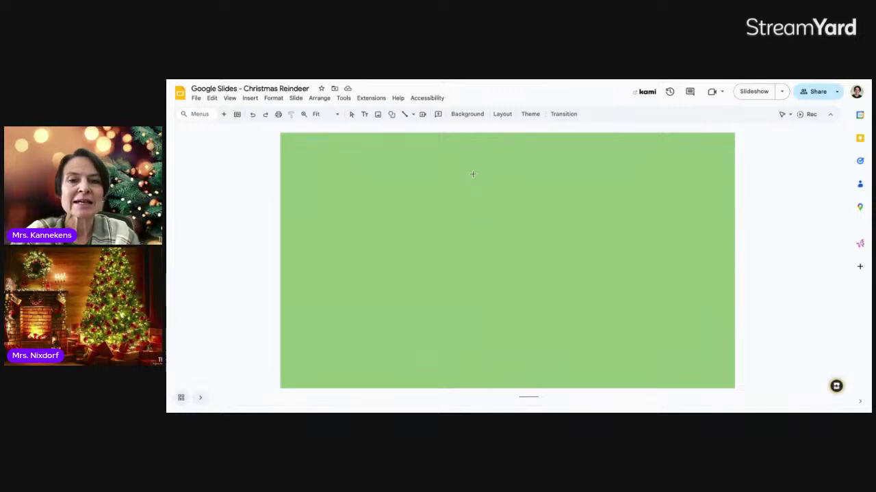
{"action": "left_click_drag", "start_coordinate": [488, 201], "coordinate": [527, 257]}
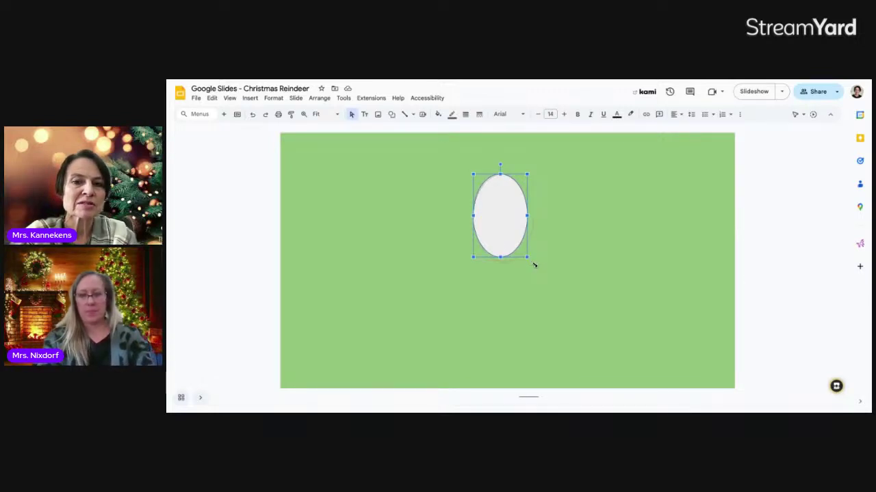
{"action": "mouse_move", "coordinate": [527, 258]}
{"action": "left_mouse_down"}
{"action": "mouse_move", "coordinate": [526, 271]}
{"action": "mouse_move", "coordinate": [530, 261]}
{"action": "left_mouse_up"}
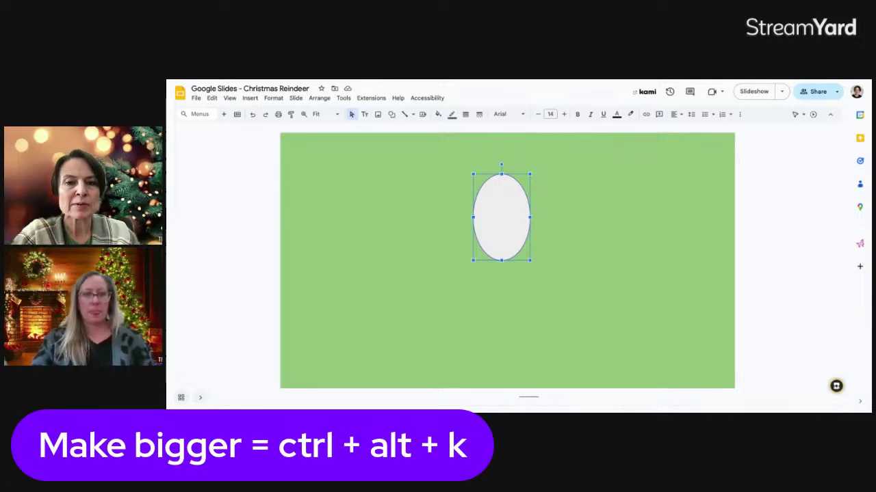
{"action": "key", "text": "ctrl+alt+k"}
{"action": "key", "text": "ctrl+alt+k"}
{"action": "key", "text": "ctrl+alt+k"}
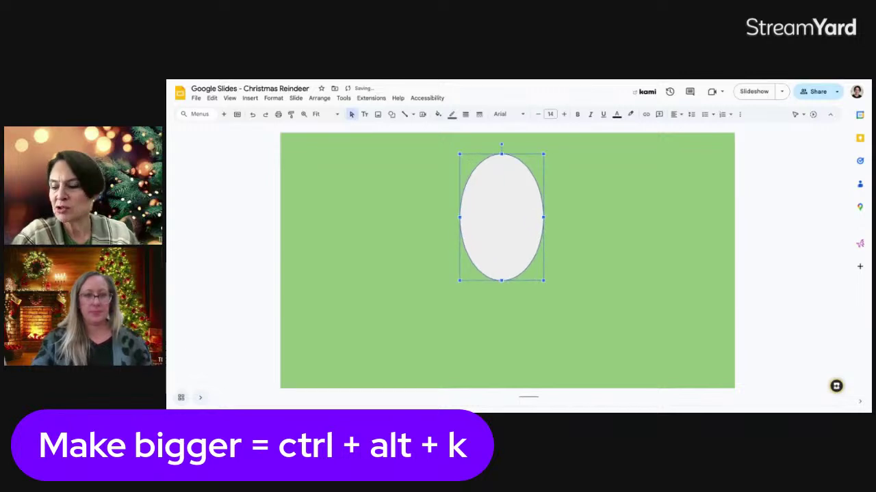
{"action": "key", "text": "ctrl+alt+j"}
{"action": "key", "text": "ctrl+alt+j"}
{"action": "key", "text": "ctrl+alt+j"}
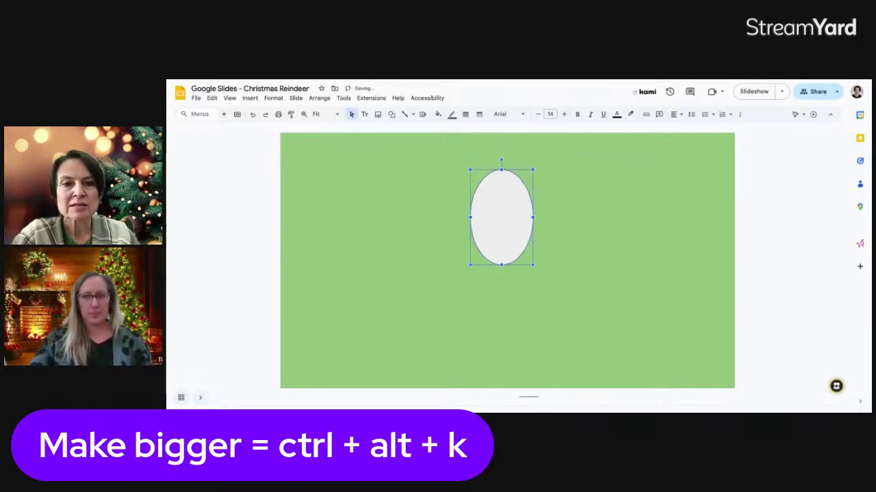
{"action": "left_click", "coordinate": [587, 237]}
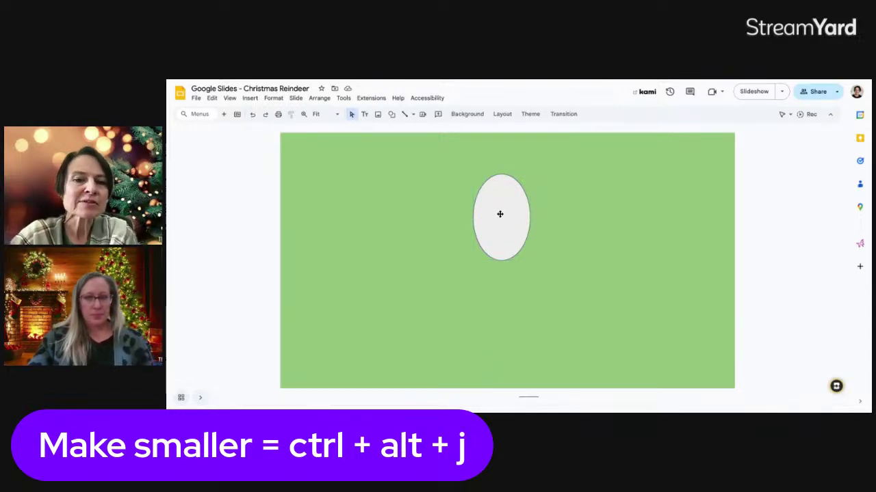
{"action": "left_click", "coordinate": [500, 215]}
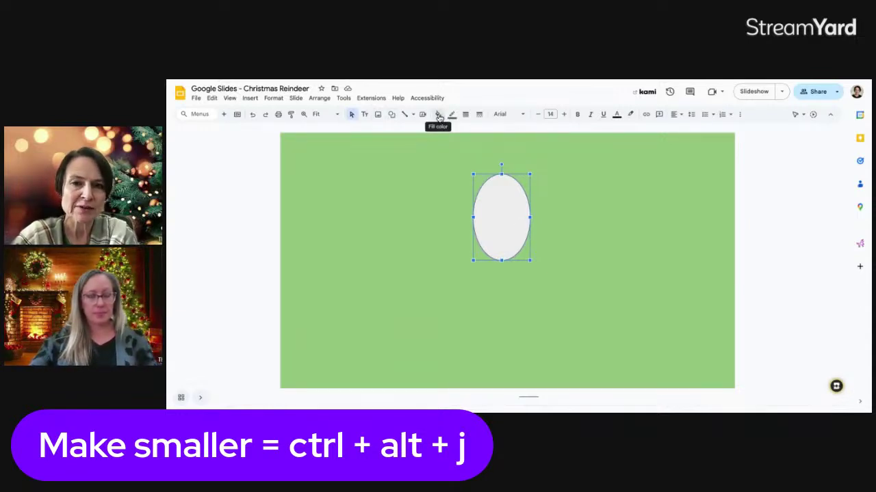
{"action": "left_click", "coordinate": [739, 115]}
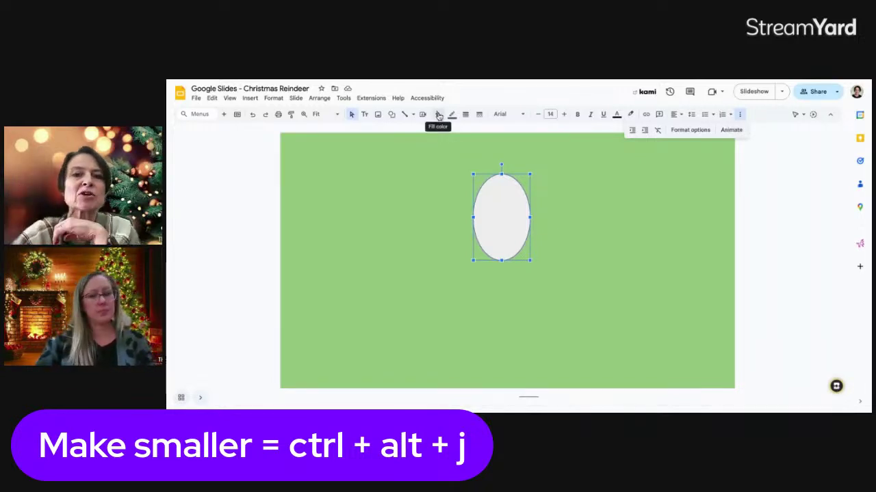
- Fill the oval with dark orange, then change it to a lighter custom brown
{"action": "left_click", "coordinate": [439, 115]}
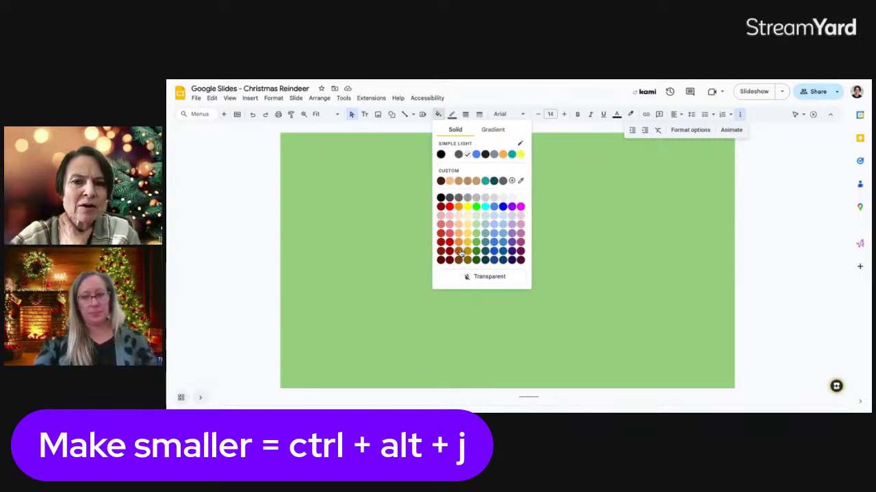
{"action": "left_click", "coordinate": [461, 254]}
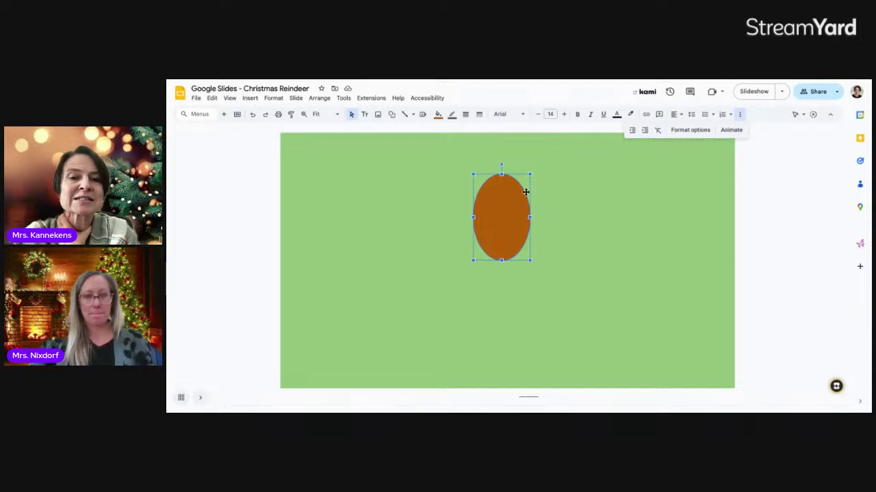
{"action": "left_click", "coordinate": [437, 115]}
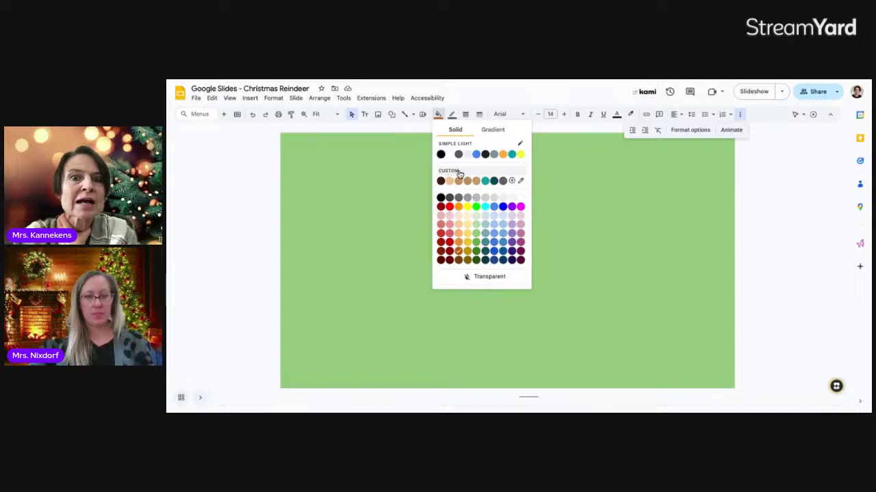
{"action": "left_click", "coordinate": [511, 181]}
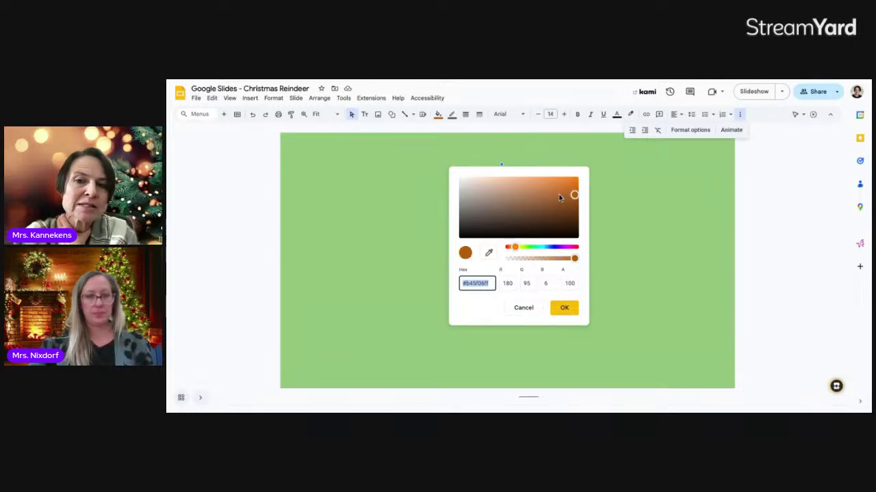
{"action": "left_click_drag", "start_coordinate": [558, 198], "coordinate": [528, 193]}
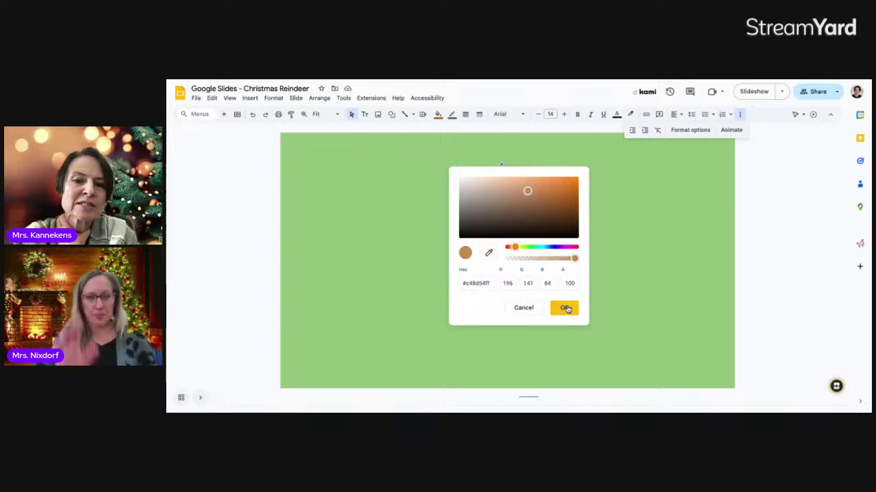
{"action": "left_click", "coordinate": [564, 308]}
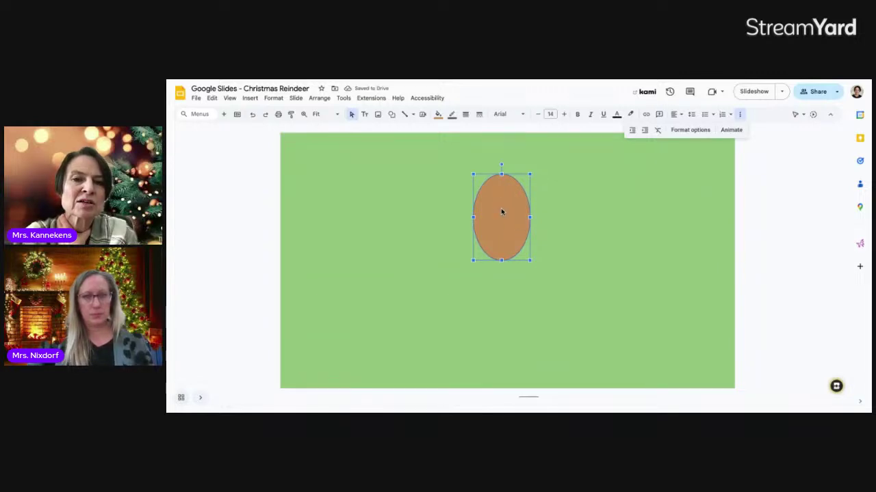
- Lighten the oval's custom fill colour to a tan shade
{"action": "left_click", "coordinate": [438, 114]}
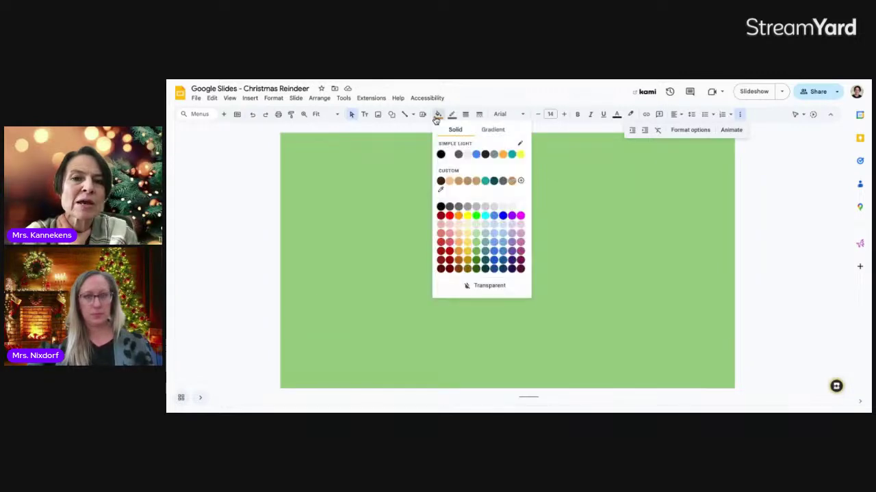
{"action": "left_click", "coordinate": [454, 176]}
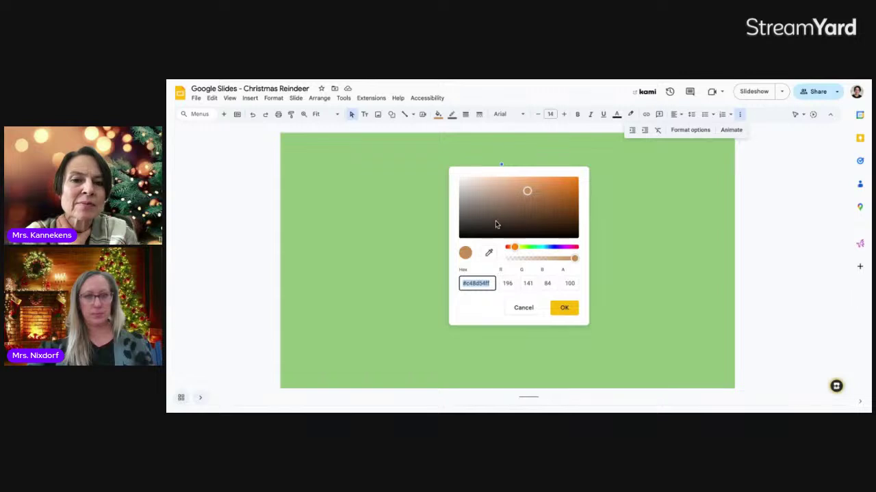
{"action": "mouse_move", "coordinate": [526, 191]}
{"action": "left_mouse_down"}
{"action": "mouse_move", "coordinate": [515, 195]}
{"action": "mouse_move", "coordinate": [511, 187]}
{"action": "left_mouse_up"}
{"action": "left_click", "coordinate": [564, 307]}
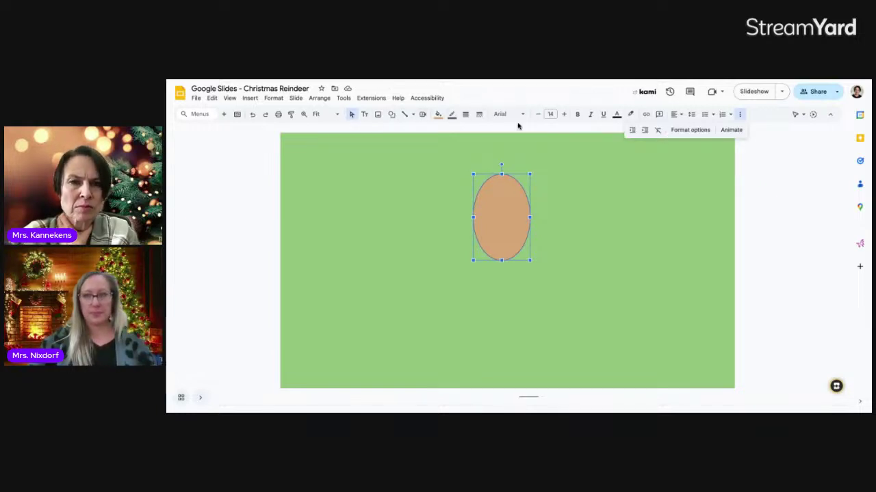
{"action": "left_click", "coordinate": [579, 166]}
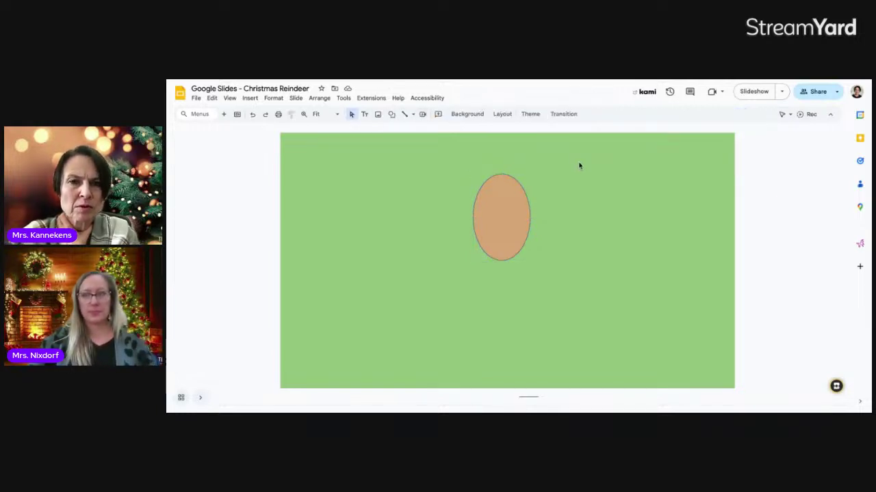
- Draw a small circle on the upper part of the tan oval
{"action": "left_click", "coordinate": [392, 115]}
{"action": "mouse_move", "coordinate": [401, 129]}
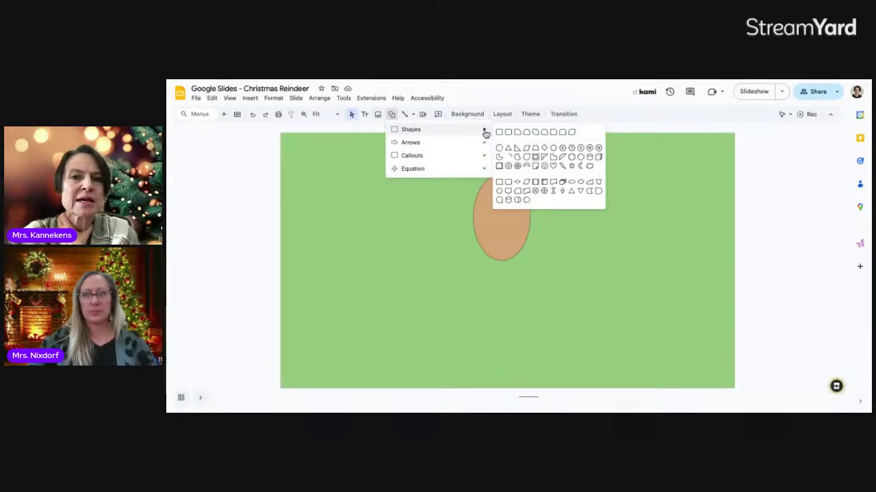
{"action": "left_click", "coordinate": [500, 148]}
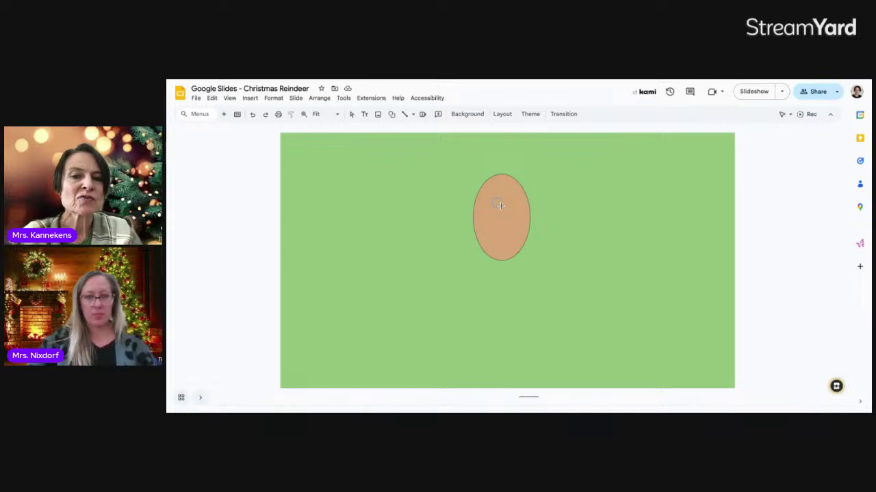
{"action": "left_click_drag", "start_coordinate": [490, 196], "coordinate": [502, 208]}
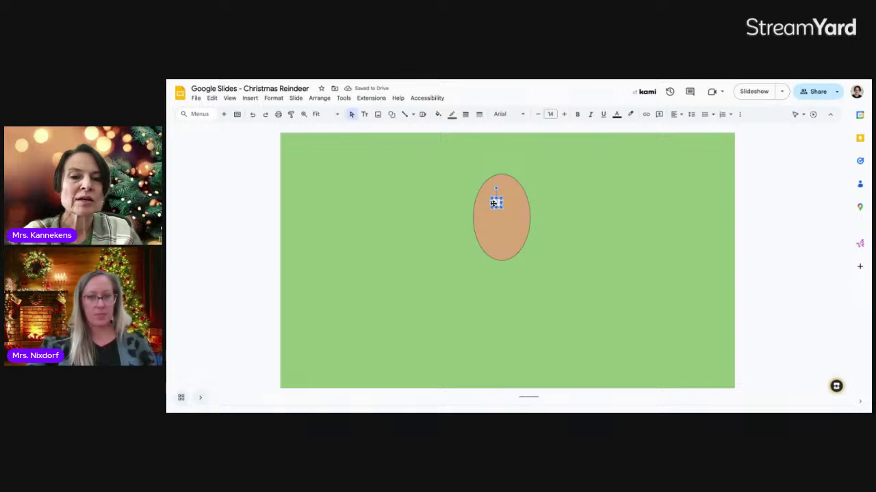
{"action": "left_click_drag", "start_coordinate": [493, 203], "coordinate": [489, 203]}
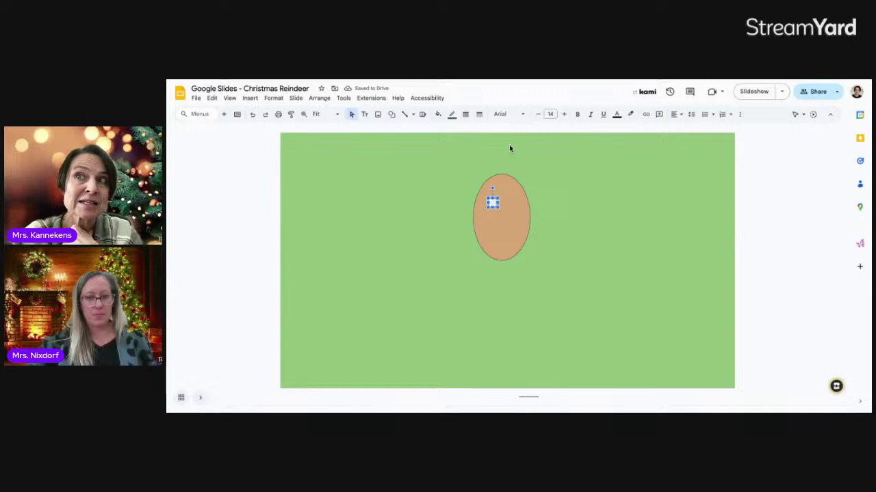
{"action": "left_click", "coordinate": [538, 169]}
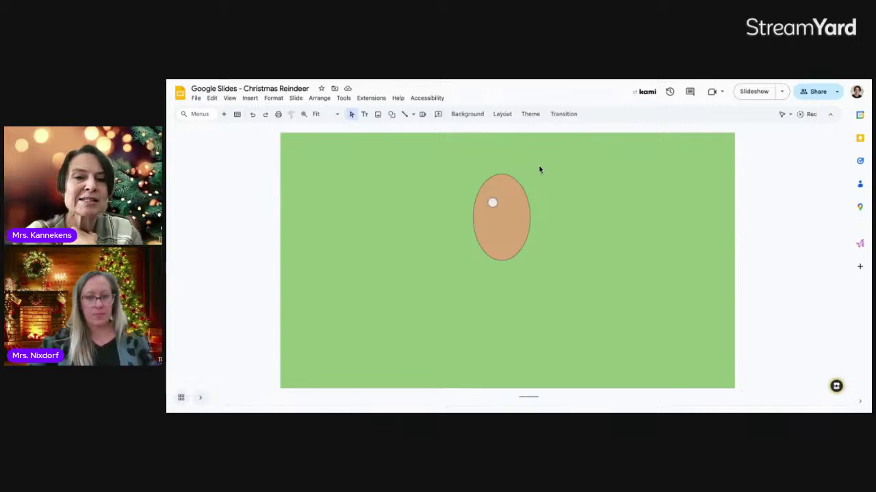
- Give the small circle a black border and black fill, then duplicate it
{"action": "left_click", "coordinate": [493, 202]}
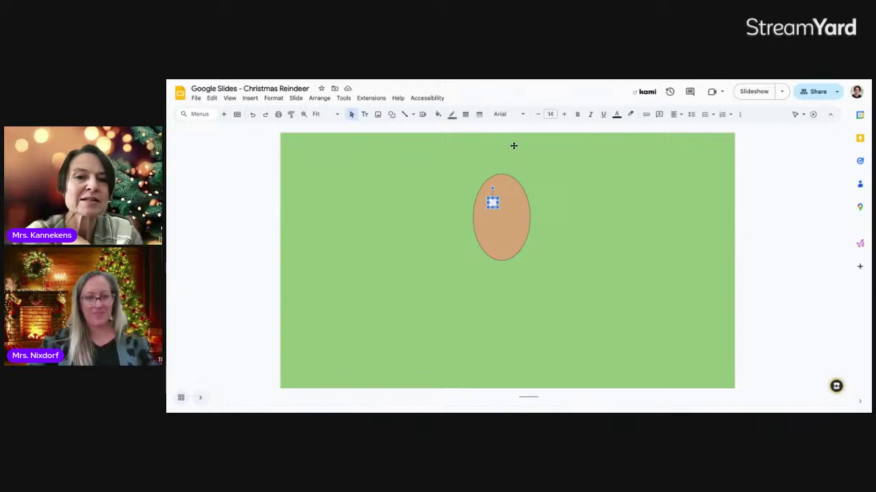
{"action": "left_click", "coordinate": [452, 115]}
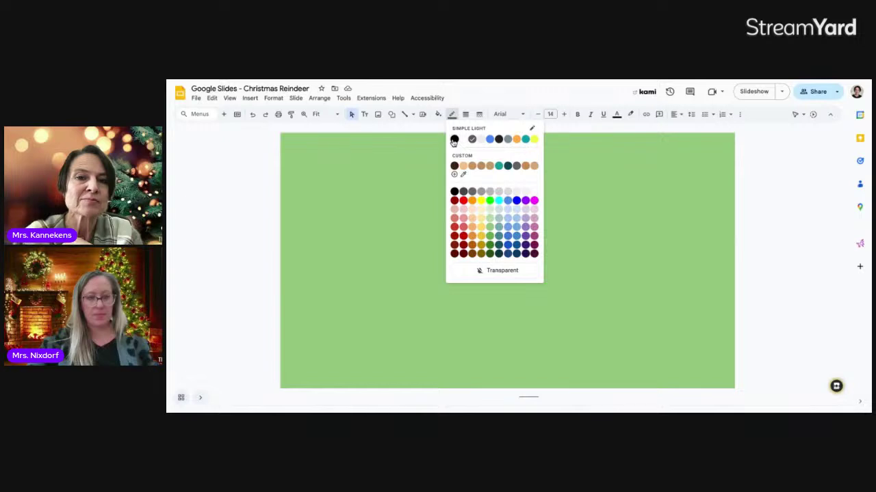
{"action": "left_click", "coordinate": [453, 140]}
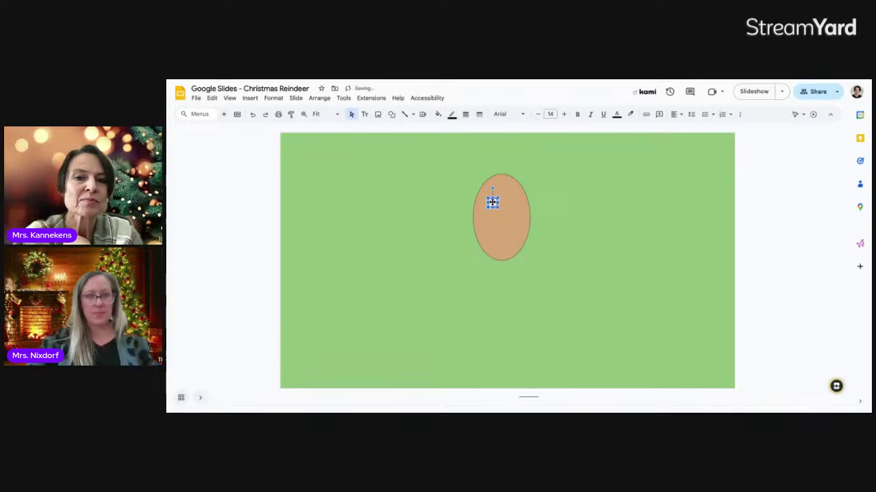
{"action": "left_click", "coordinate": [439, 115]}
{"action": "left_click", "coordinate": [441, 157]}
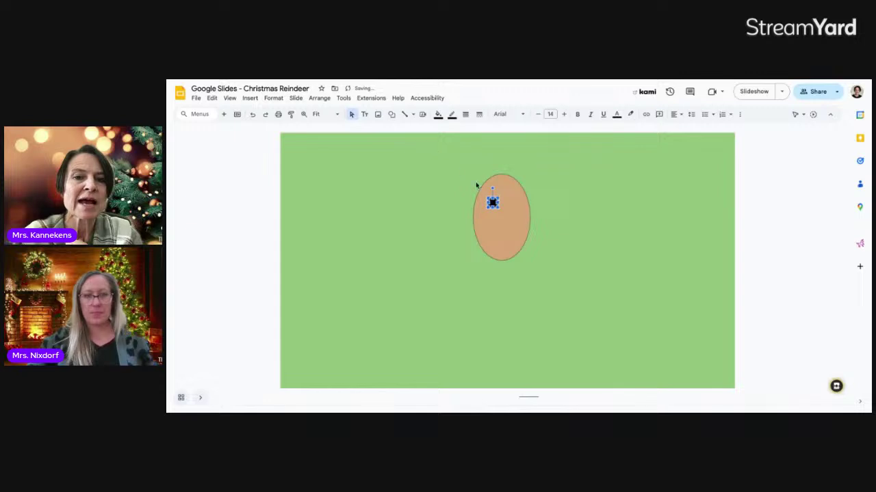
{"action": "left_click", "coordinate": [503, 204]}
{"action": "left_click", "coordinate": [495, 203]}
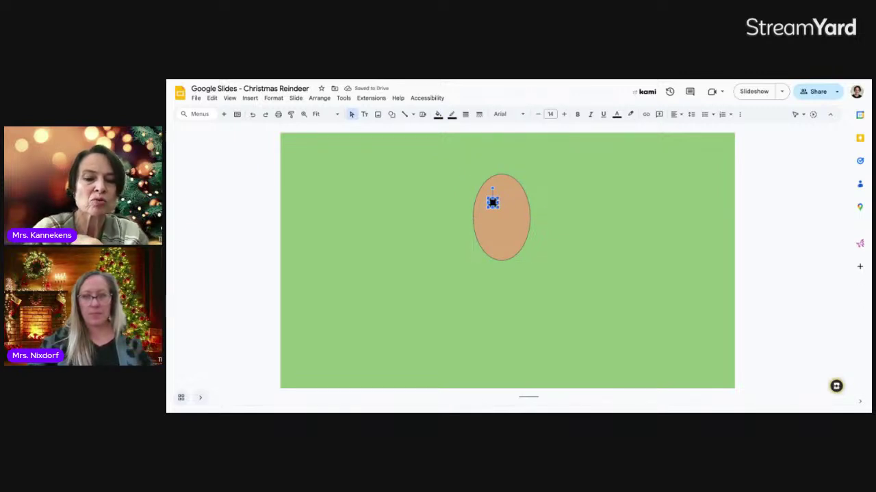
{"action": "key", "text": "ctrl+d"}
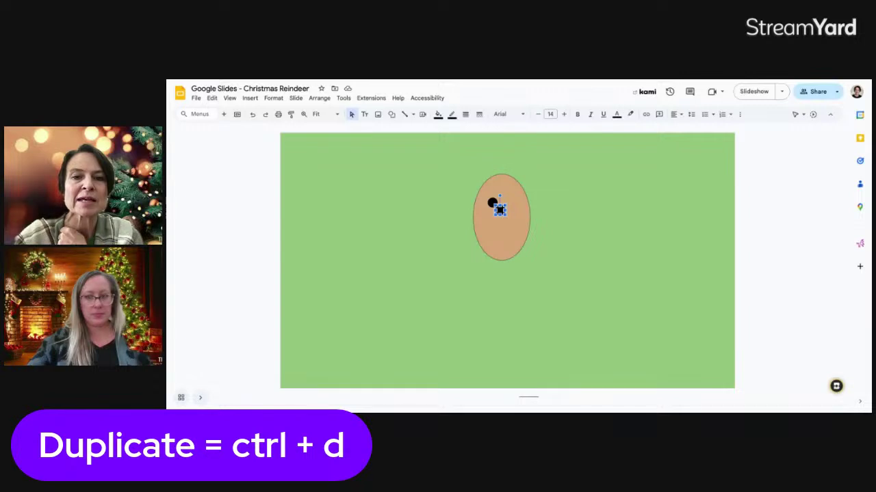
- Position the duplicated black circle level with and beside the first eye
{"action": "key", "text": "Right"}
{"action": "key", "text": "Right"}
{"action": "key", "text": "Right"}
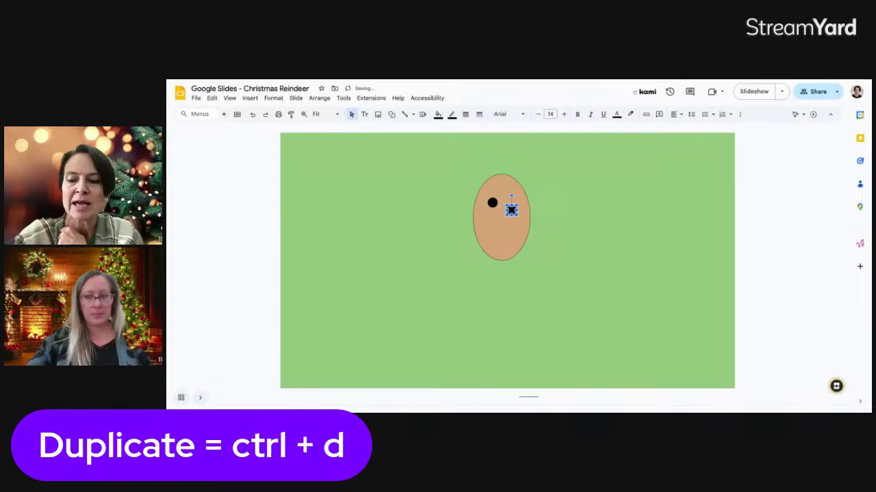
{"action": "key", "text": "Up"}
{"action": "key", "text": "Up"}
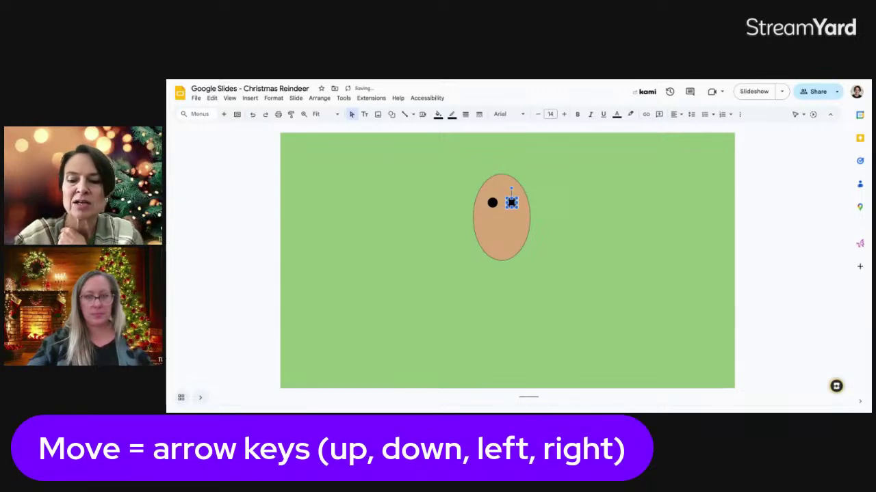
{"action": "left_click", "coordinate": [513, 238]}
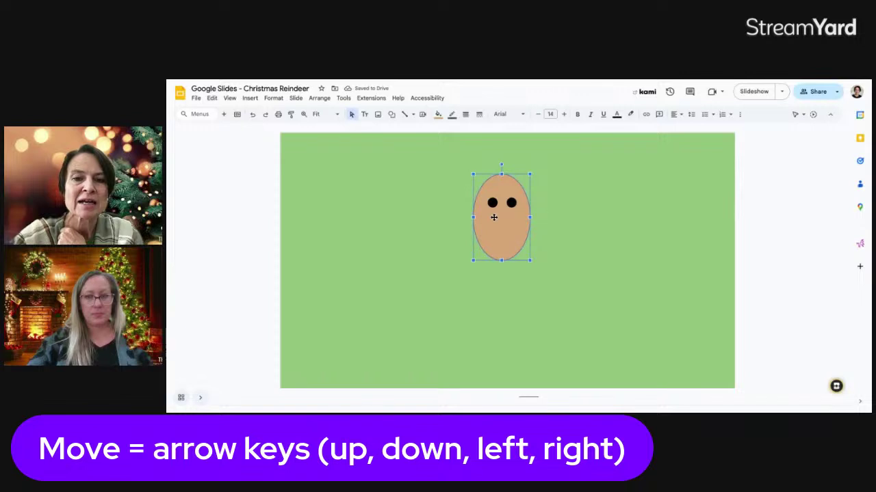
{"action": "left_click", "coordinate": [510, 204]}
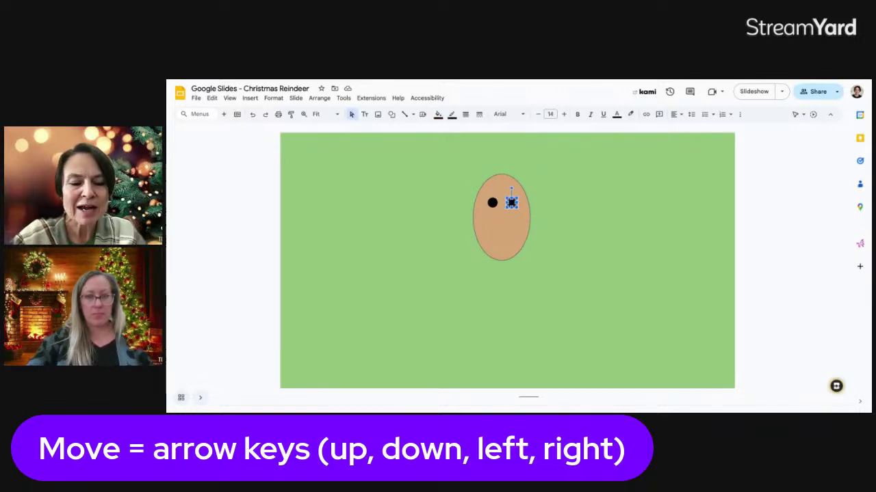
{"action": "key", "text": "shift+Left"}
{"action": "key", "text": "shift+Left"}
{"action": "key", "text": "shift+Left"}
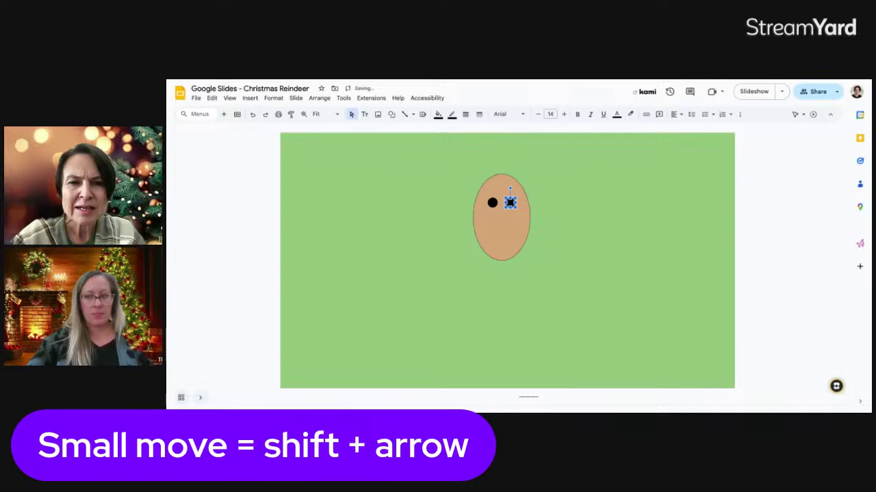
{"action": "left_click", "coordinate": [592, 234]}
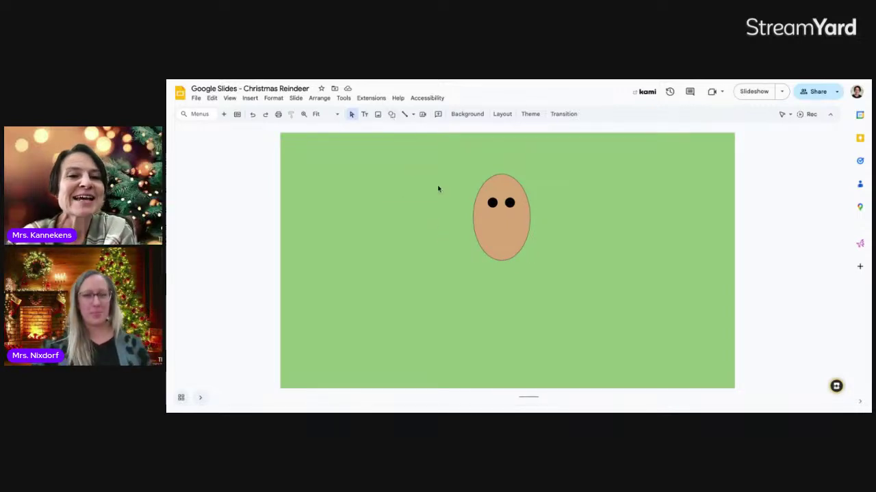
{"action": "left_click", "coordinate": [393, 115]}
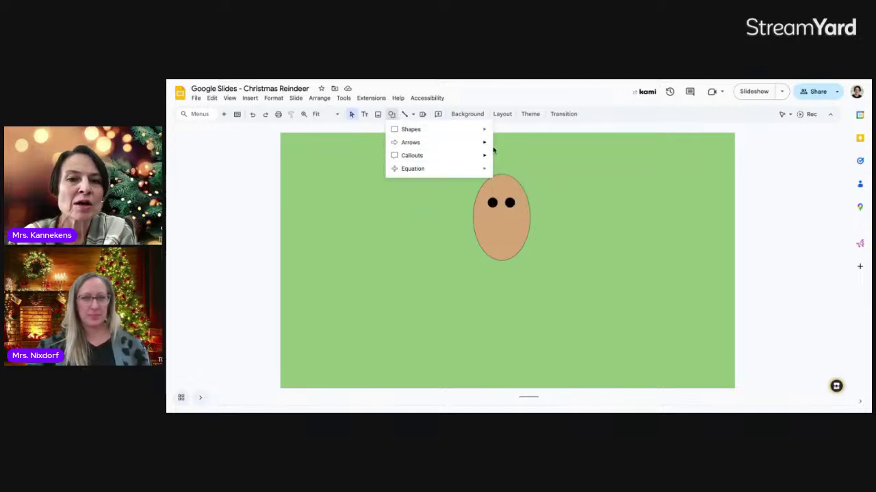
- Draw a small circle below the two eyes
{"action": "mouse_move", "coordinate": [483, 130]}
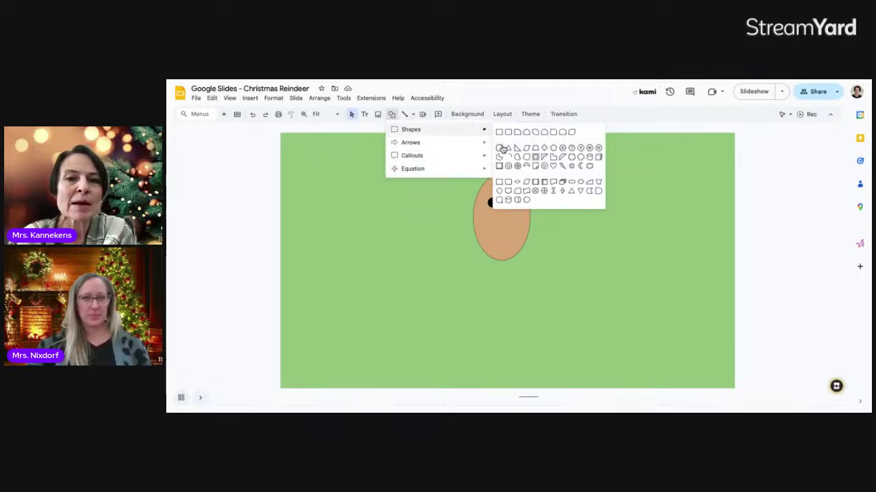
{"action": "left_click", "coordinate": [500, 149]}
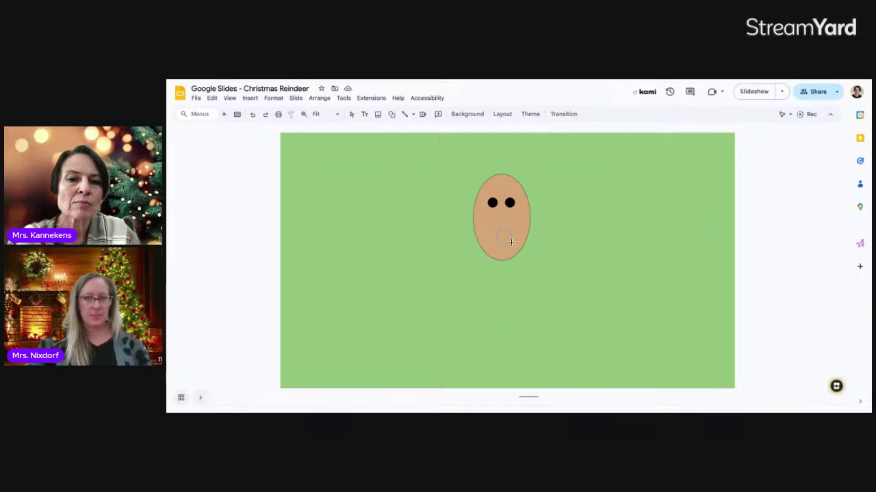
{"action": "left_click_drag", "start_coordinate": [511, 242], "coordinate": [501, 240]}
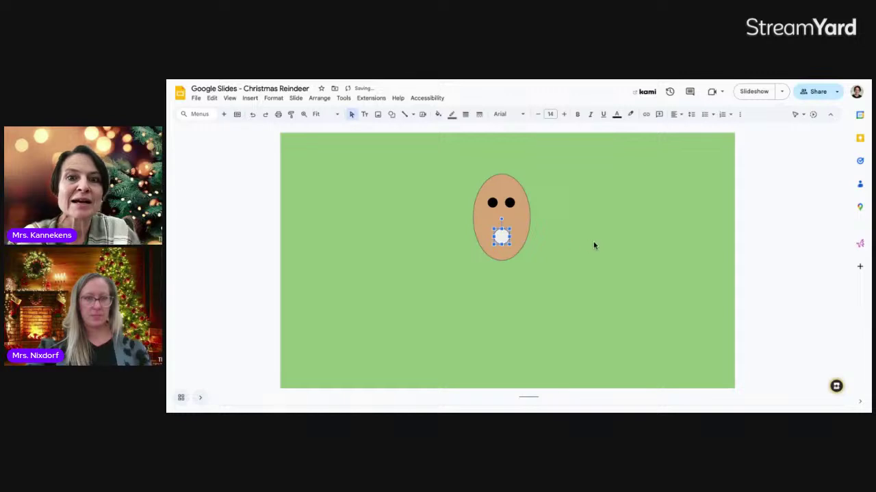
{"action": "left_click", "coordinate": [592, 242]}
{"action": "left_click", "coordinate": [499, 235]}
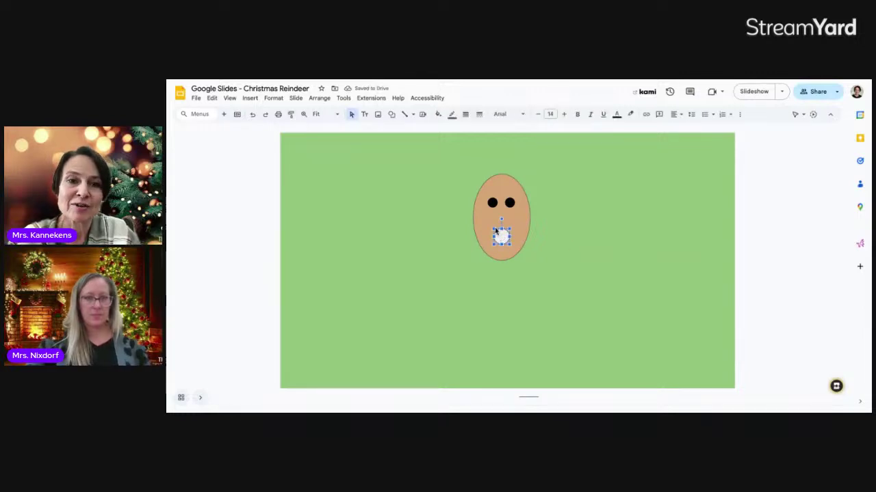
- Fill the new circle with a red gradient to form the nose
{"action": "left_click", "coordinate": [438, 115]}
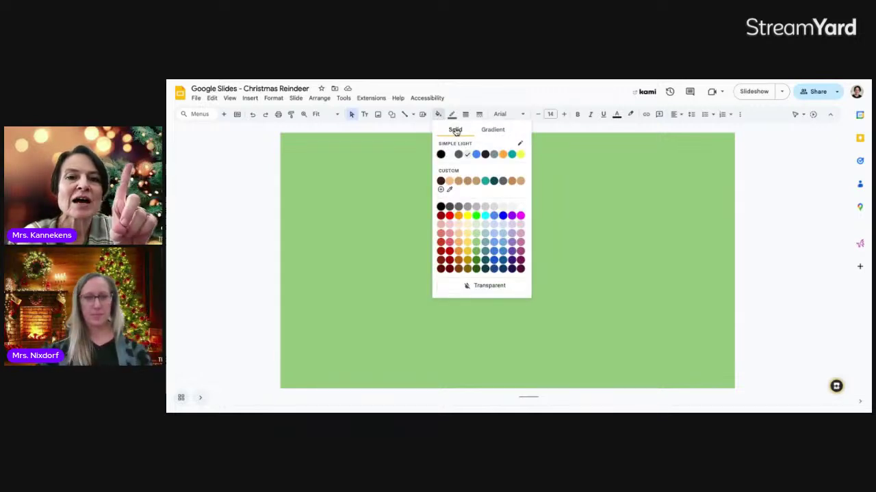
{"action": "left_click", "coordinate": [494, 131]}
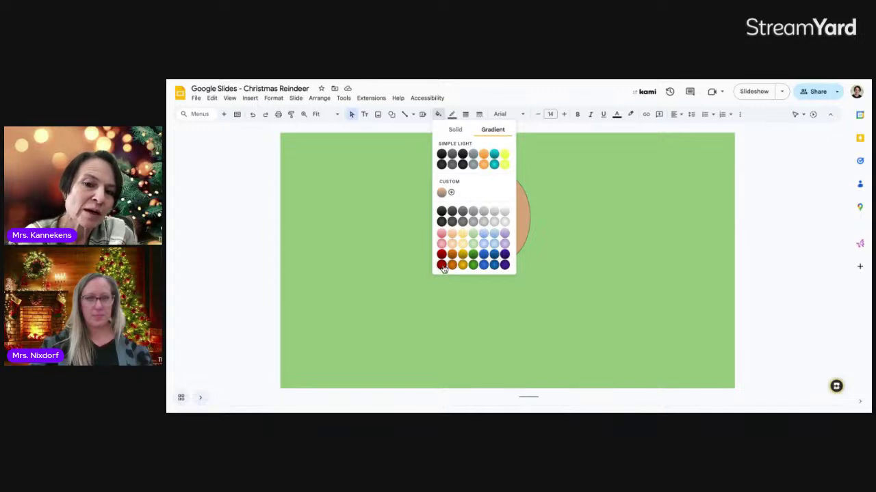
{"action": "left_click", "coordinate": [441, 266]}
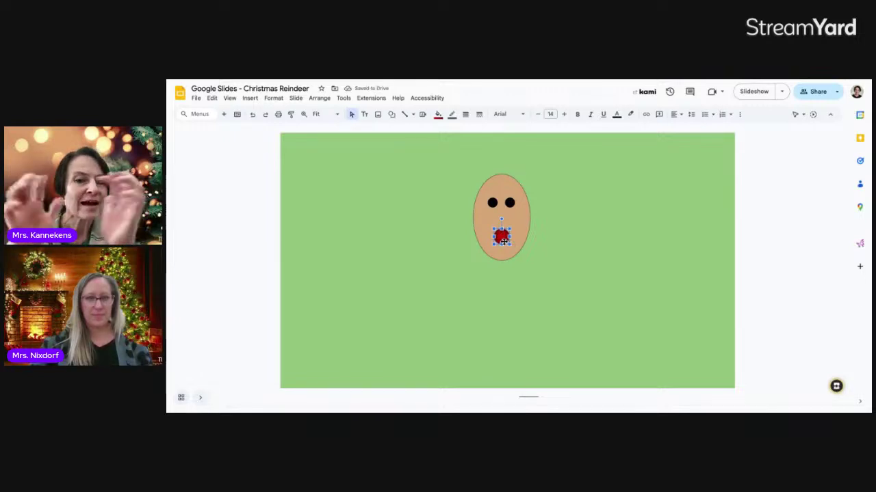
{"action": "left_click", "coordinate": [538, 273]}
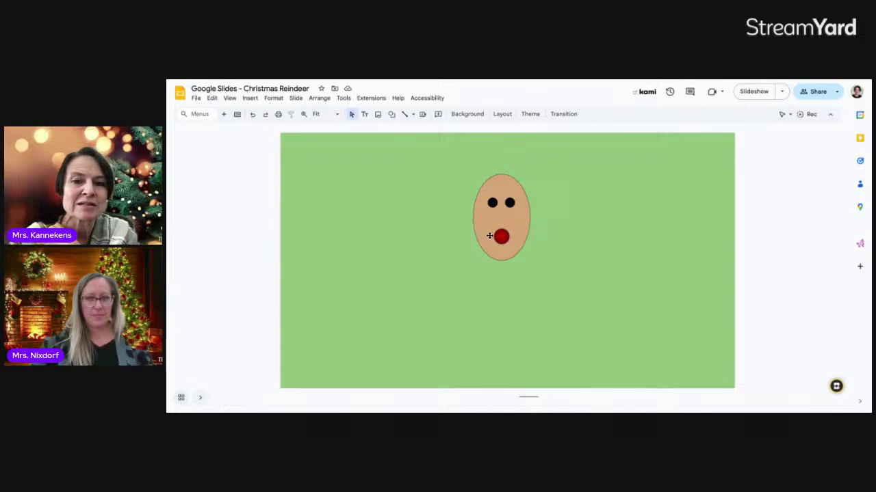
{"action": "left_click", "coordinate": [496, 237]}
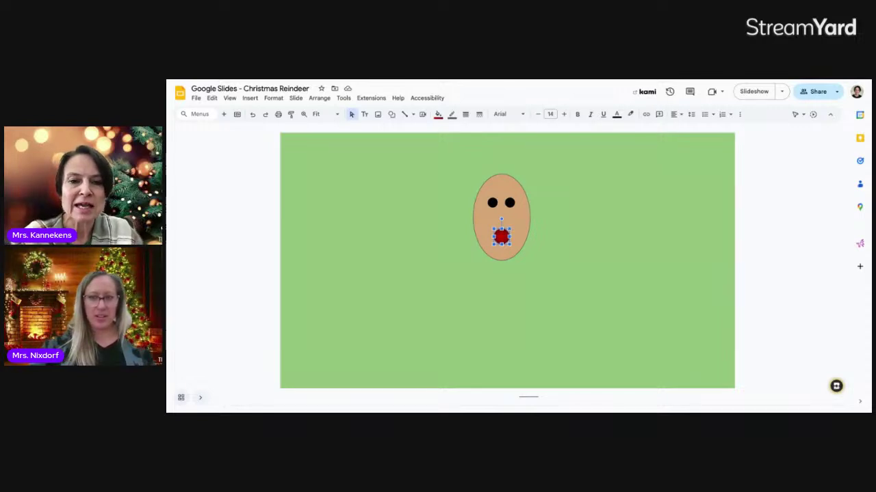
- Enlarge the red nose a little
{"action": "left_click_drag", "start_coordinate": [509, 228], "coordinate": [511, 225]}
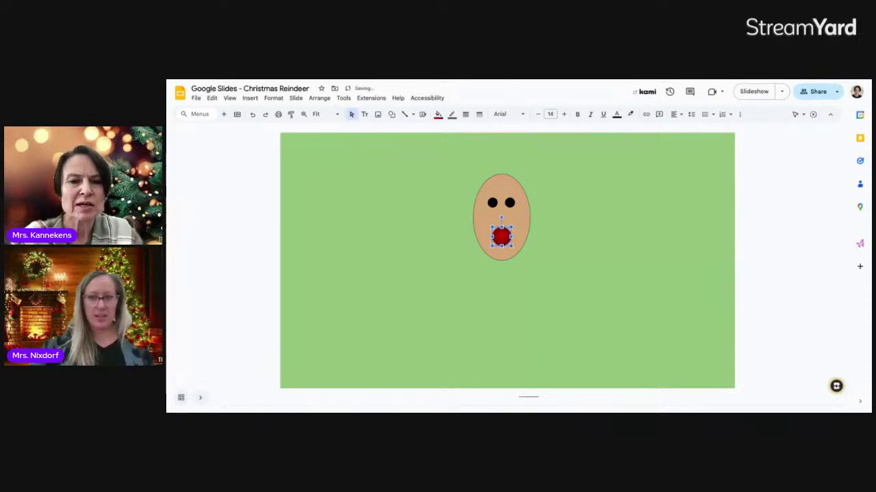
{"action": "left_click", "coordinate": [571, 239]}
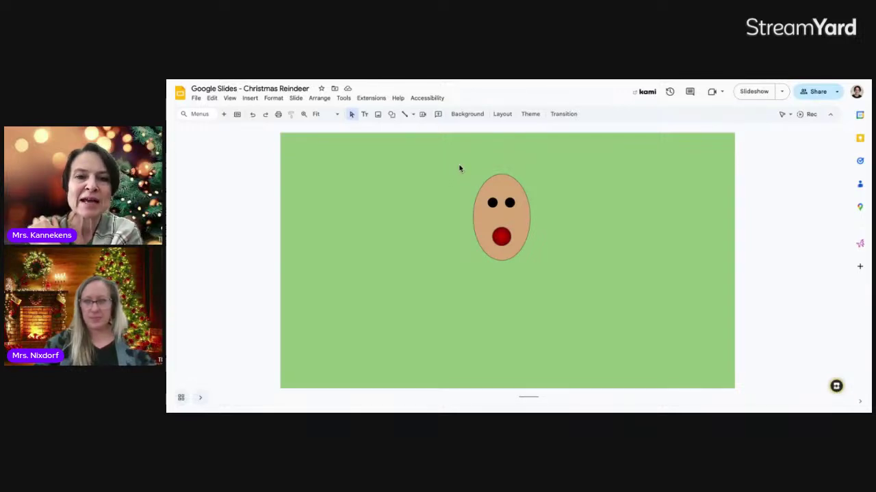
- Select the oval, eyes and nose together and move them down three steps
{"action": "left_click_drag", "start_coordinate": [459, 167], "coordinate": [490, 177]}
{"action": "left_click_drag", "start_coordinate": [522, 206], "coordinate": [544, 269]}
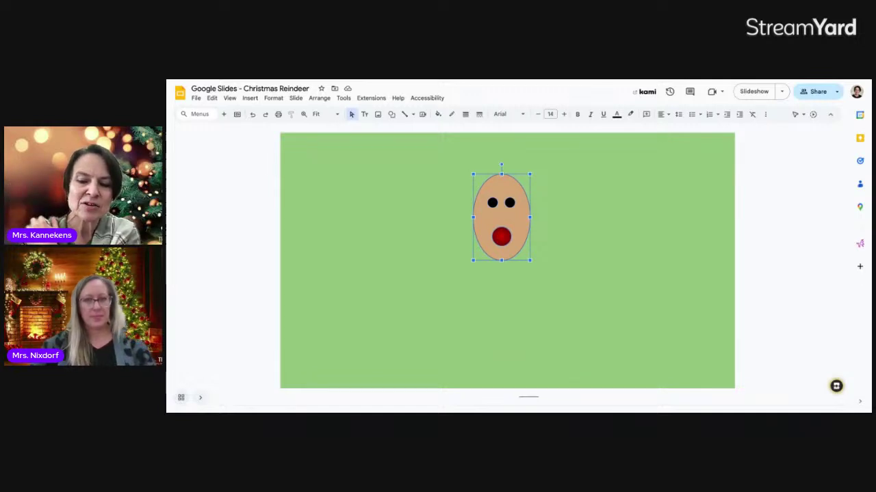
{"action": "key", "text": "Down"}
{"action": "key", "text": "Down"}
{"action": "key", "text": "Down"}
{"action": "key", "text": "Down"}
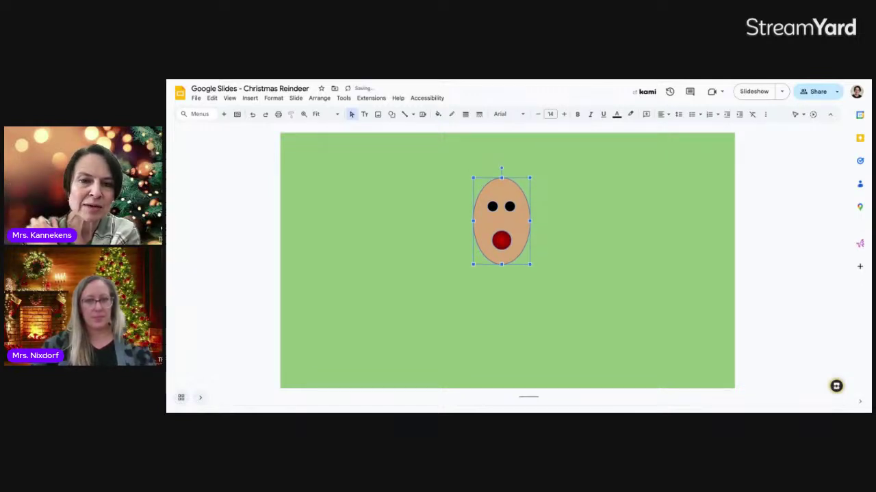
{"action": "key", "text": "Down"}
{"action": "key", "text": "Down"}
{"action": "key", "text": "Down"}
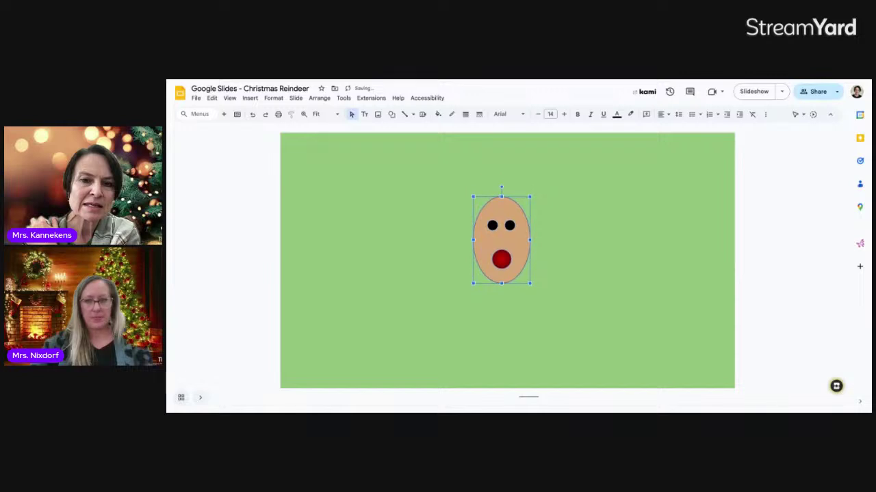
{"action": "key", "text": "Down"}
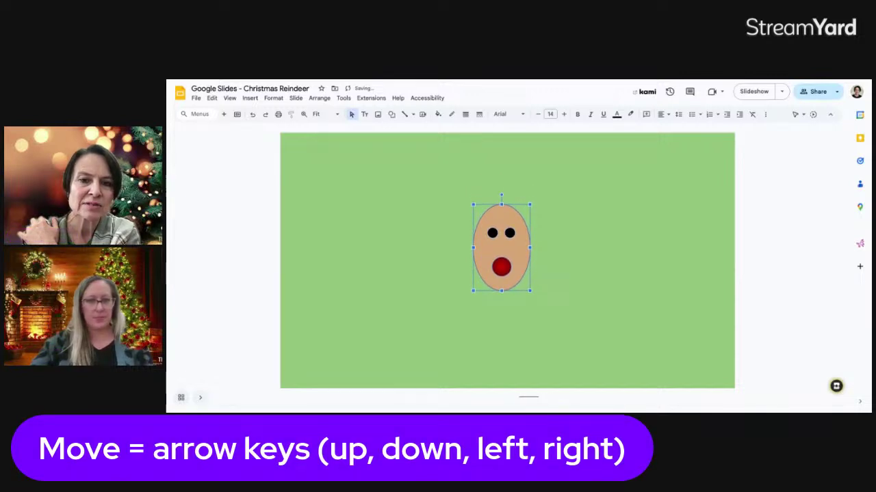
{"action": "left_click", "coordinate": [579, 230]}
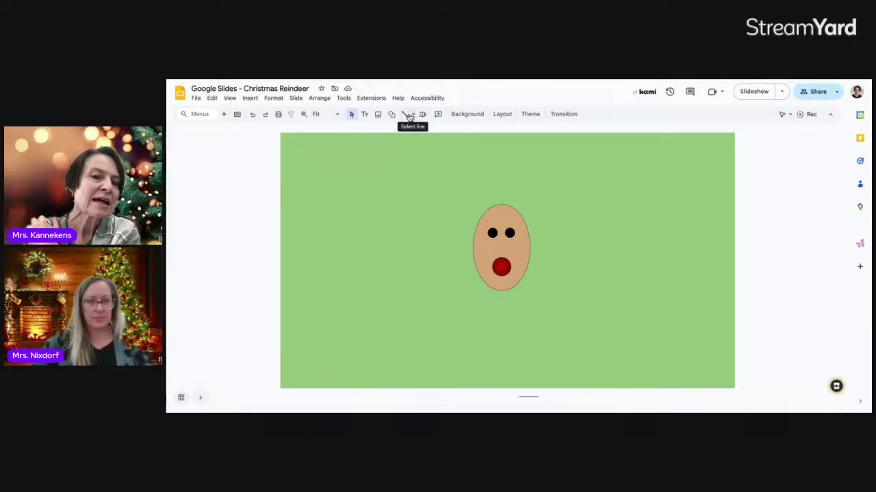
- Draw a hooked antler outline with the Curve tool above the head's upper left
{"action": "left_click", "coordinate": [413, 117]}
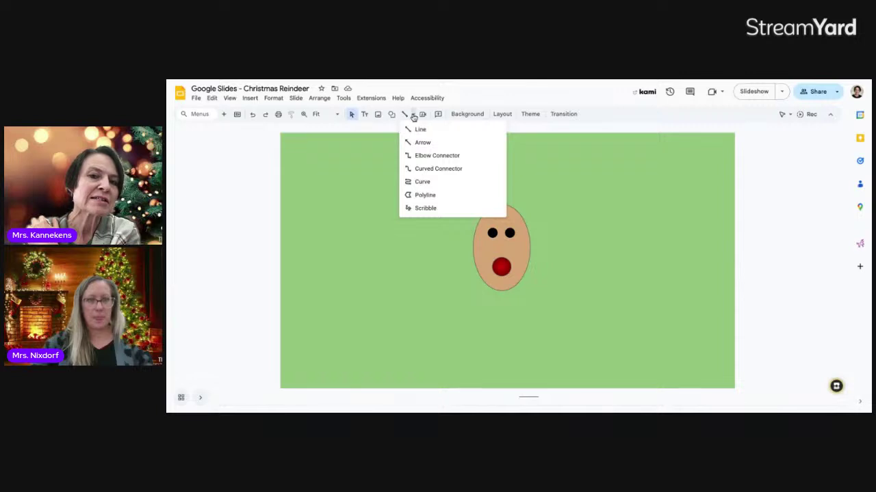
{"action": "left_click", "coordinate": [422, 182]}
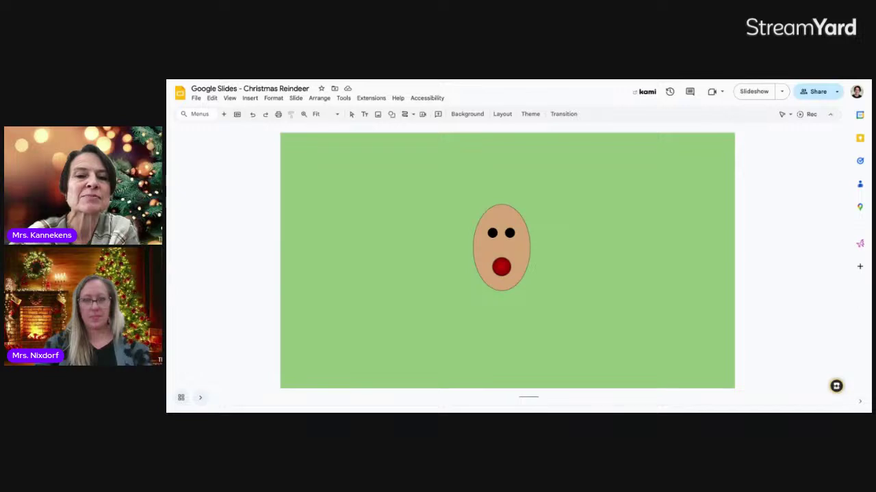
{"action": "mouse_move", "coordinate": [472, 217]}
{"action": "left_mouse_down"}
{"action": "mouse_move", "coordinate": [432, 214]}
{"action": "mouse_move", "coordinate": [409, 186]}
{"action": "mouse_move", "coordinate": [469, 203]}
{"action": "mouse_move", "coordinate": [436, 193]}
{"action": "mouse_move", "coordinate": [430, 161]}
{"action": "mouse_move", "coordinate": [443, 181]}
{"action": "mouse_move", "coordinate": [483, 199]}
{"action": "left_mouse_up"}
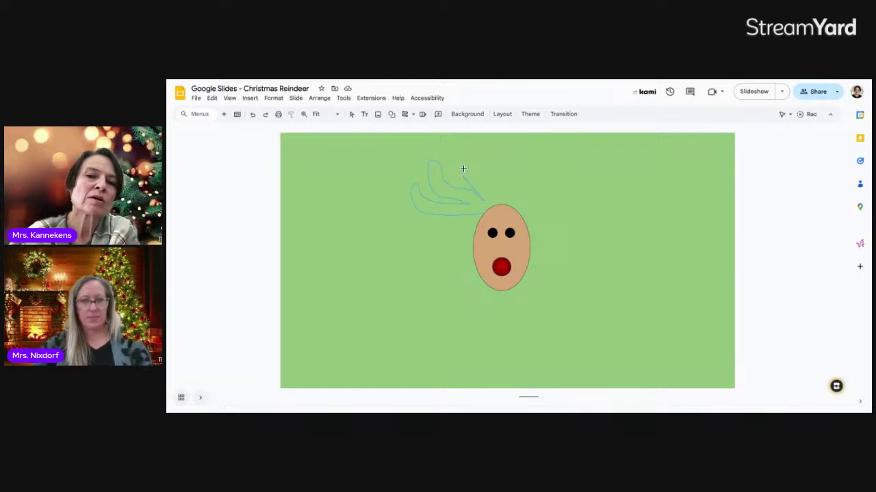
{"action": "mouse_move", "coordinate": [463, 168]}
{"action": "left_mouse_down"}
{"action": "mouse_move", "coordinate": [483, 173]}
{"action": "mouse_move", "coordinate": [491, 200]}
{"action": "mouse_move", "coordinate": [485, 213]}
{"action": "left_mouse_up"}
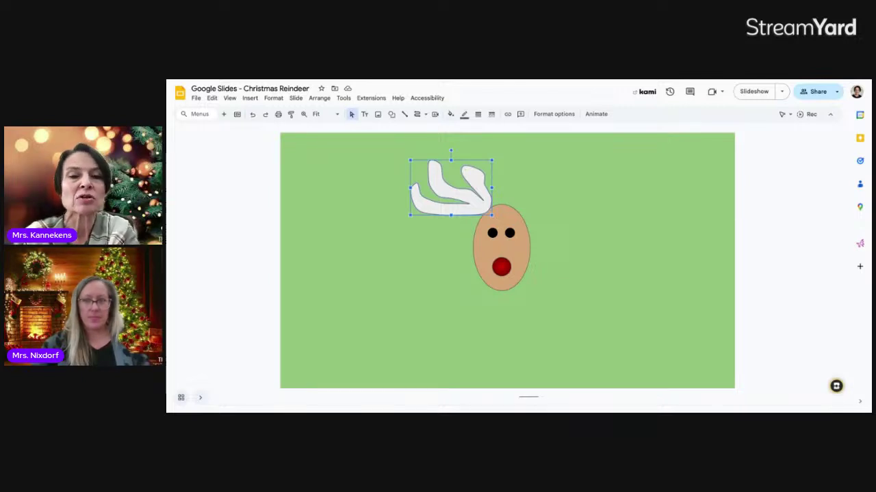
- Fill the antler dark red and nudge it slightly into place
{"action": "left_click", "coordinate": [451, 115]}
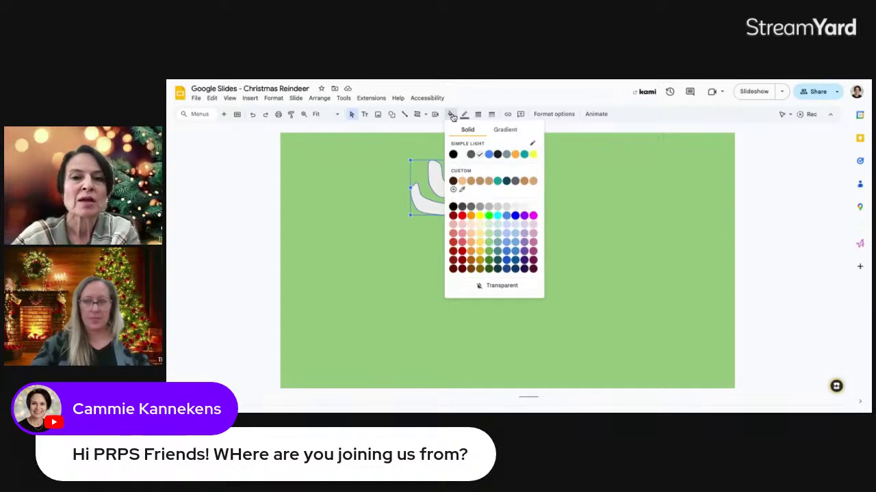
{"action": "left_click", "coordinate": [462, 270]}
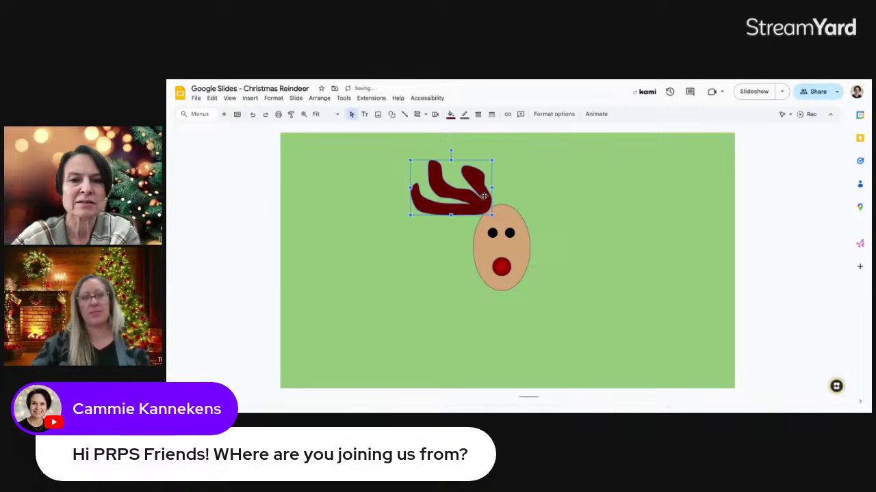
{"action": "left_click_drag", "start_coordinate": [487, 196], "coordinate": [488, 197]}
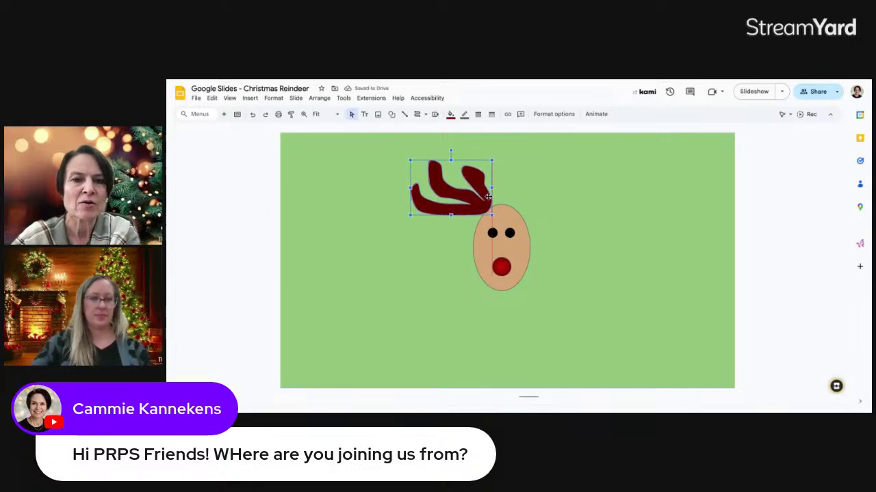
{"action": "left_click", "coordinate": [538, 193]}
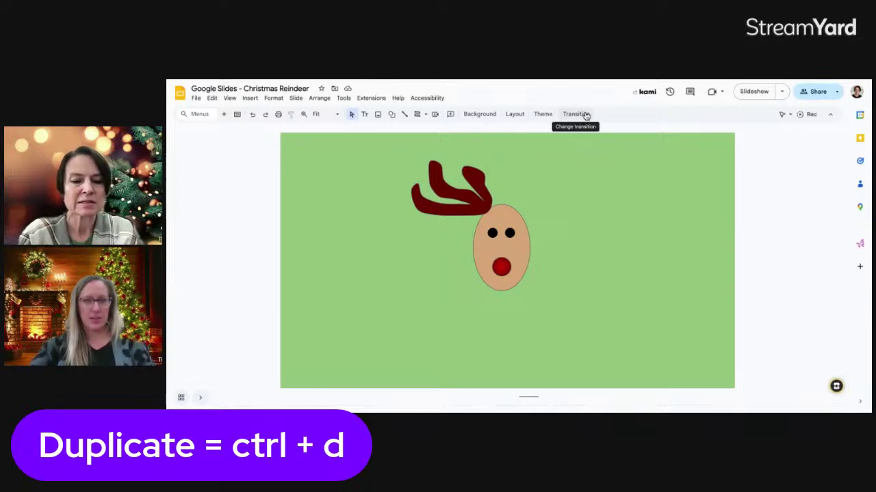
- Duplicate the dark red antler and flip the copy horizontally
{"action": "left_click", "coordinate": [458, 206]}
{"action": "key", "text": "ctrl+d"}
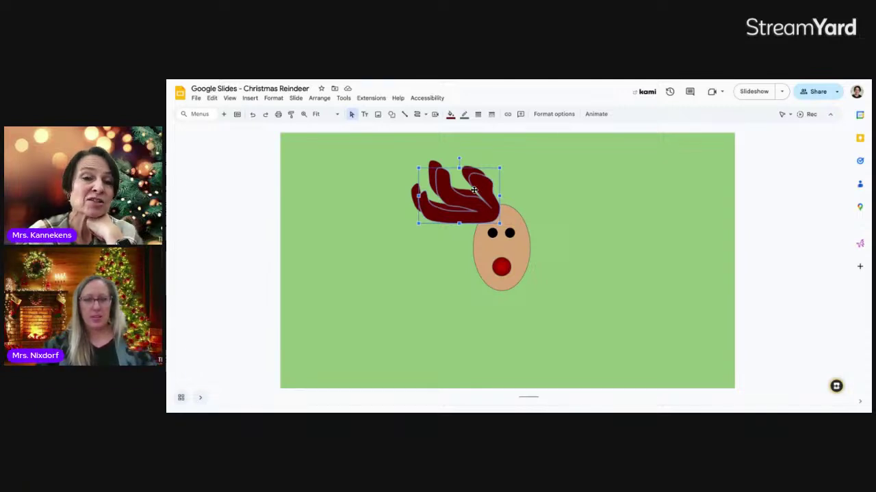
{"action": "right_click", "coordinate": [474, 190]}
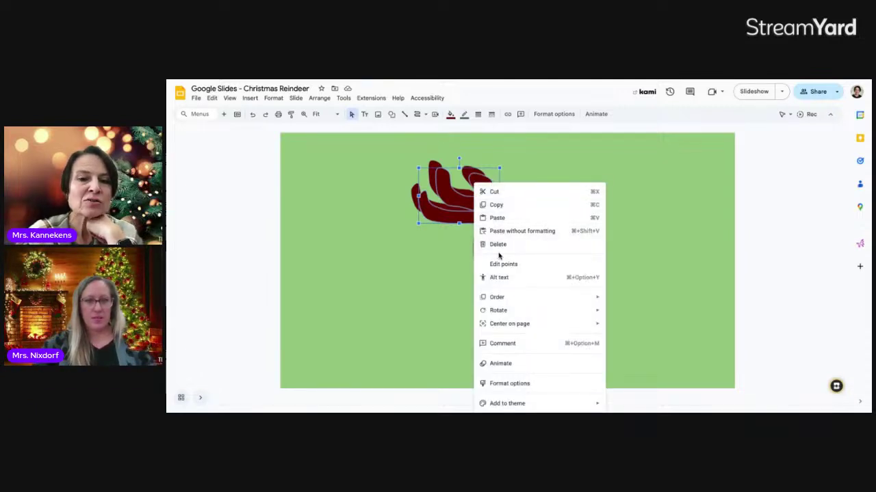
{"action": "mouse_move", "coordinate": [507, 312]}
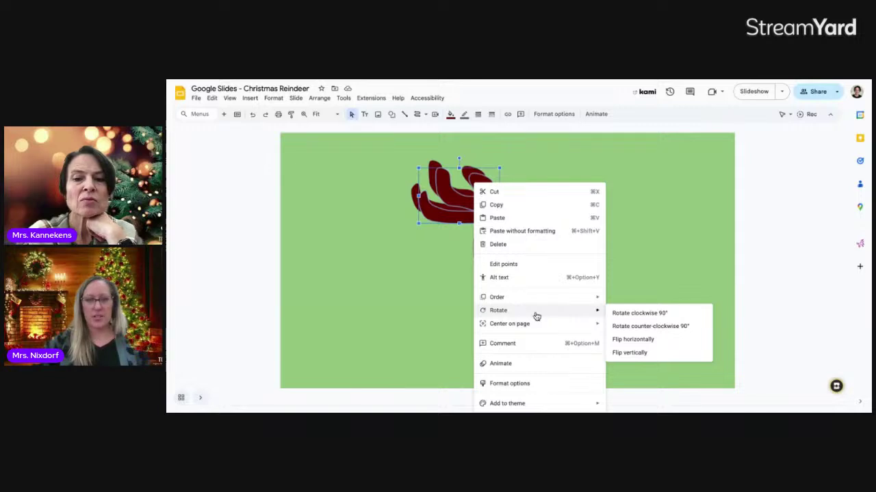
{"action": "left_click", "coordinate": [640, 352]}
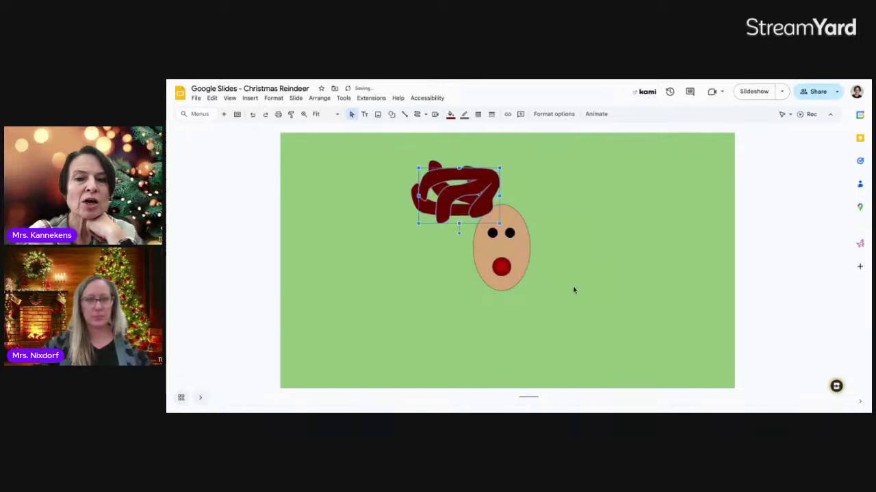
{"action": "right_click", "coordinate": [476, 189]}
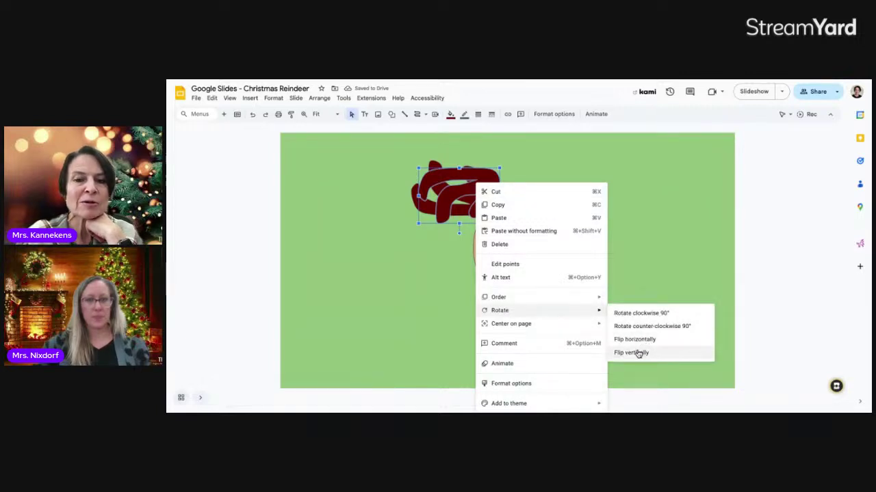
{"action": "left_click", "coordinate": [639, 352]}
{"action": "right_click", "coordinate": [472, 200]}
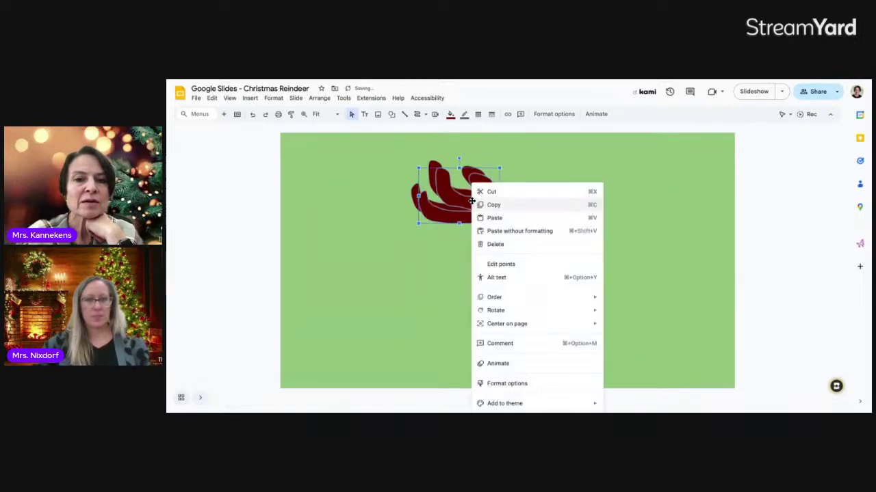
{"action": "mouse_move", "coordinate": [510, 313]}
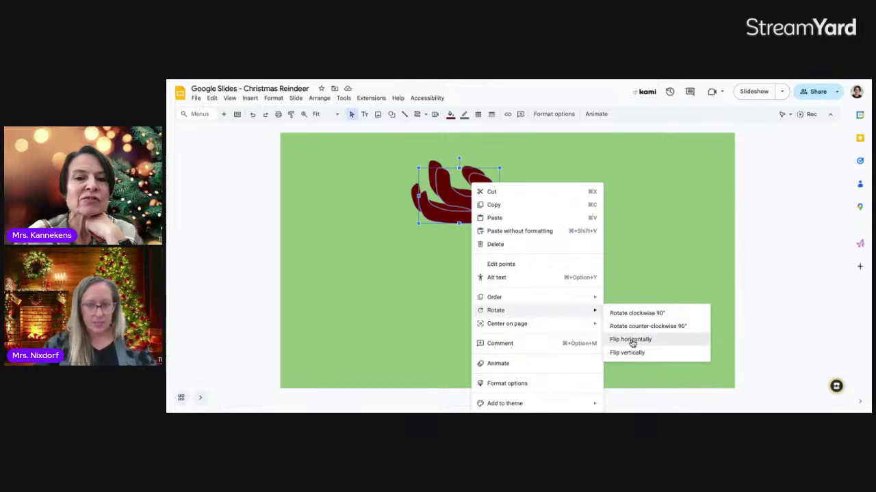
{"action": "left_click", "coordinate": [632, 344]}
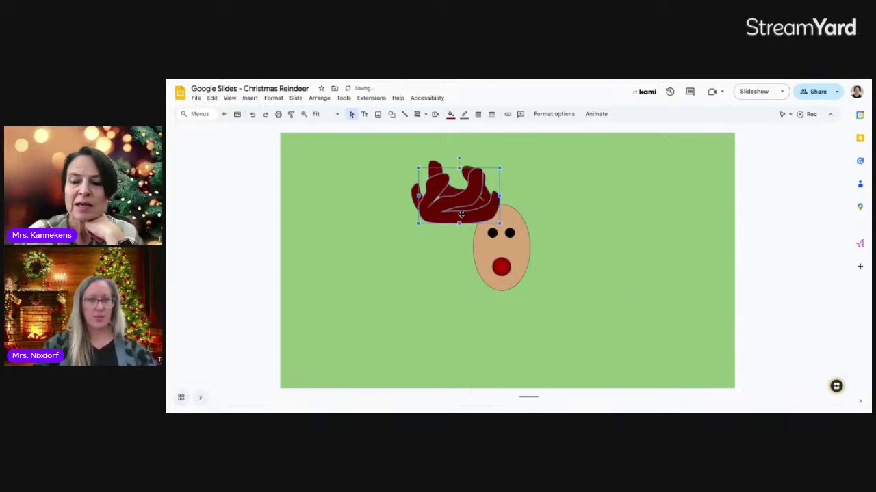
- Nudge the mirrored antler onto the right side of the head, aligning the left antler
{"action": "key", "text": "Right"}
{"action": "key", "text": "Right"}
{"action": "key", "text": "Right"}
{"action": "key", "text": "Right"}
{"action": "key", "text": "Right"}
{"action": "key", "text": "Right"}
{"action": "key", "text": "Right"}
{"action": "key", "text": "Right"}
{"action": "key", "text": "Right"}
{"action": "key", "text": "Right"}
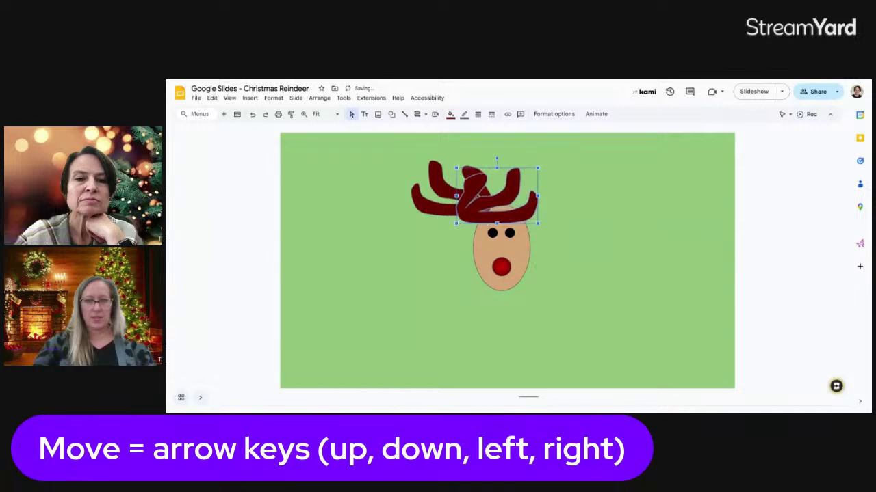
{"action": "key", "text": "Right"}
{"action": "key", "text": "Right"}
{"action": "key", "text": "Right"}
{"action": "key", "text": "Right"}
{"action": "key", "text": "Right"}
{"action": "key", "text": "Right"}
{"action": "key", "text": "Right"}
{"action": "key", "text": "Right"}
{"action": "key", "text": "Right"}
{"action": "key", "text": "Right"}
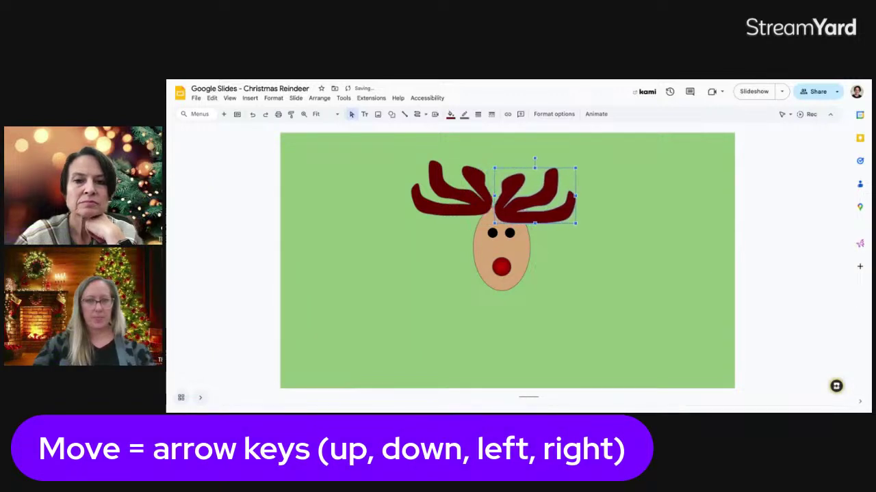
{"action": "key", "text": "Right"}
{"action": "key", "text": "Right"}
{"action": "key", "text": "Right"}
{"action": "key", "text": "Right"}
{"action": "key", "text": "Right"}
{"action": "key", "text": "Up"}
{"action": "key", "text": "Up"}
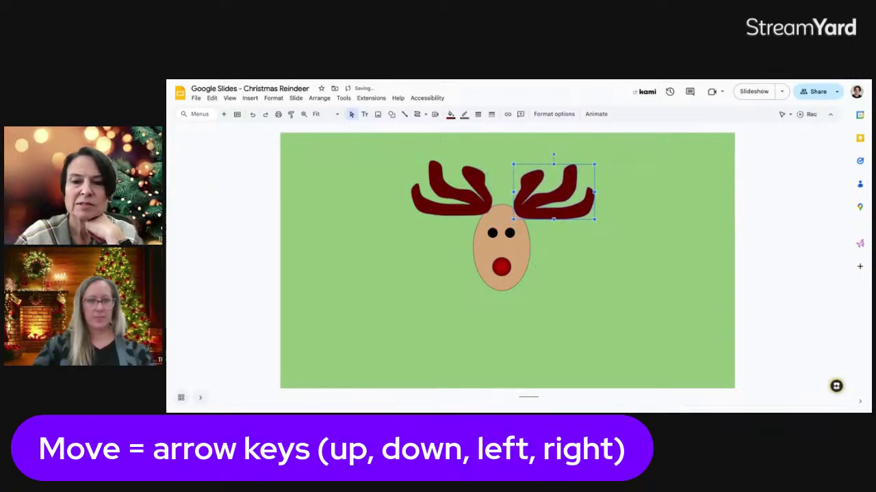
{"action": "key", "text": "Left"}
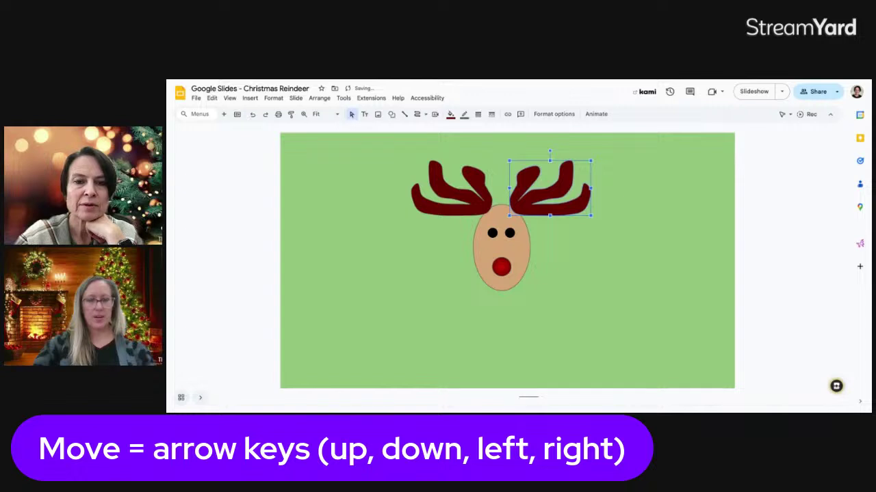
{"action": "key", "text": "Left"}
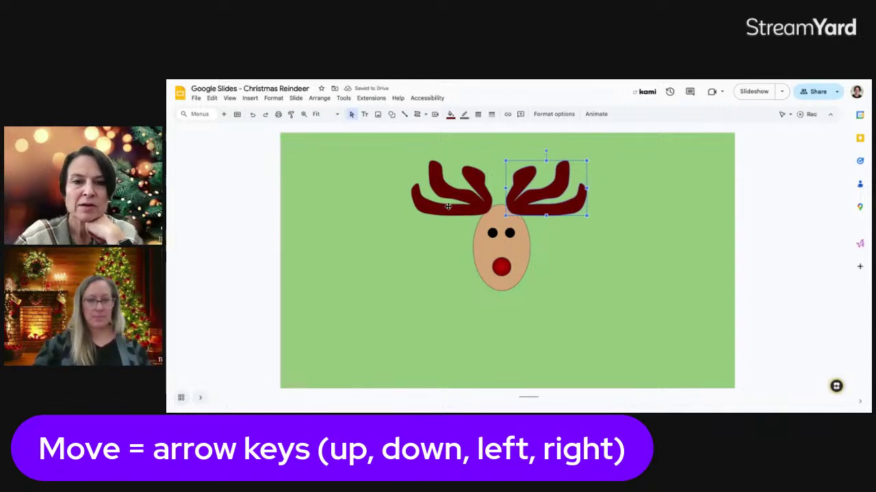
{"action": "left_click_drag", "start_coordinate": [448, 206], "coordinate": [452, 206]}
{"action": "left_click", "coordinate": [561, 239]}
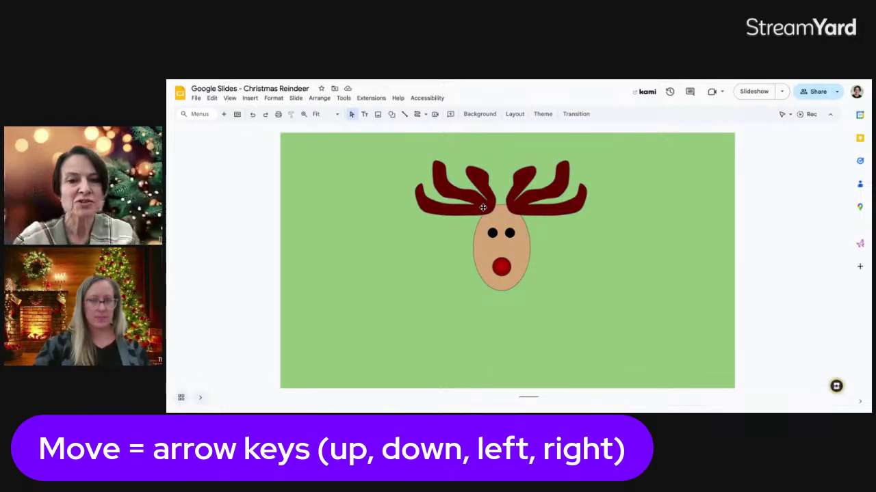
{"action": "left_click", "coordinate": [521, 210]}
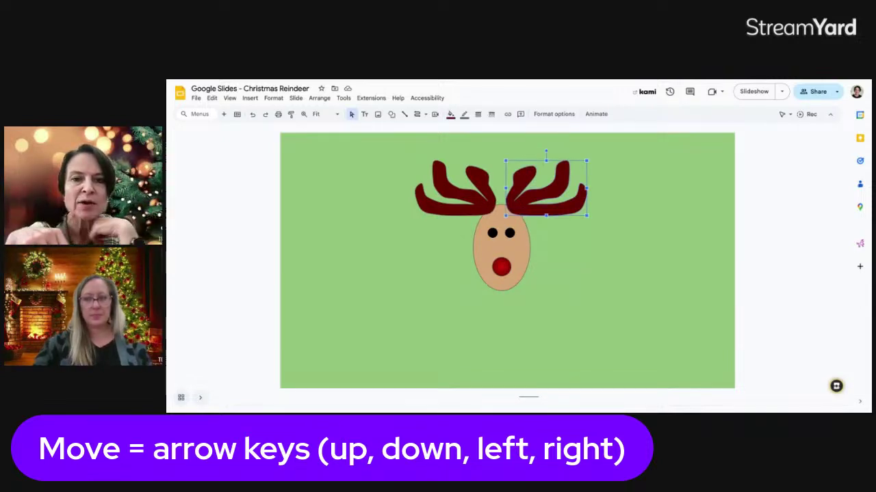
{"action": "key", "text": "Down"}
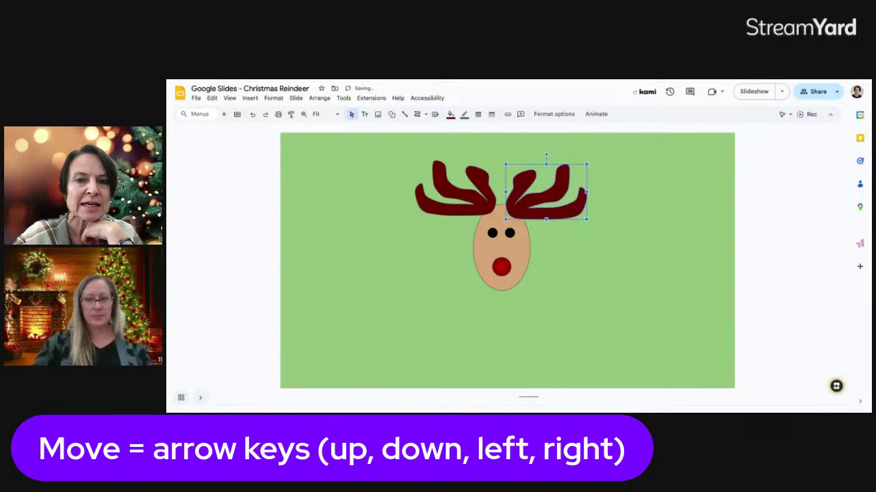
{"action": "key", "text": "Up"}
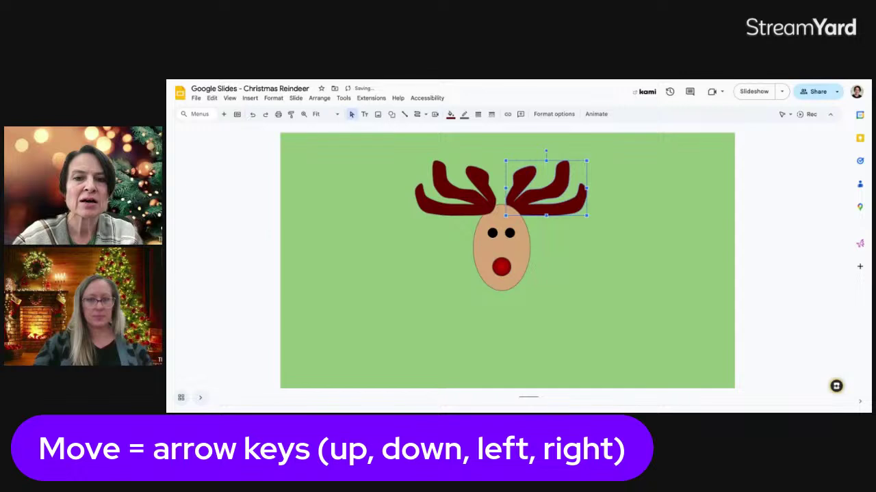
- Adjust the stacking order of both antlers relative to the head
{"action": "key", "text": "ctrl+Up"}
{"action": "key", "text": "ctrl+Down"}
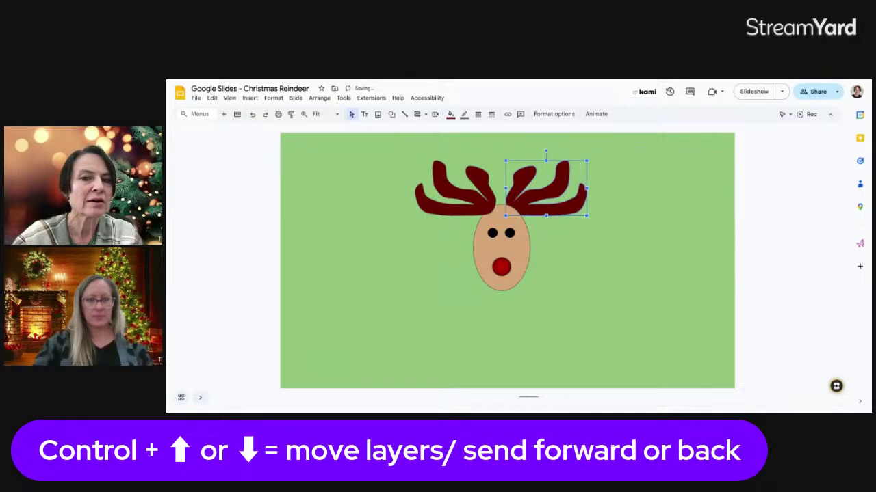
{"action": "key", "text": "ctrl+Up"}
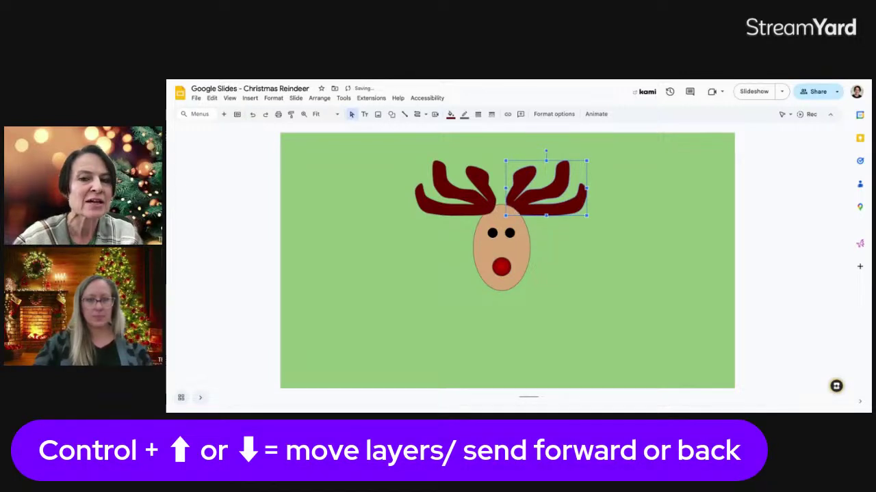
{"action": "left_click", "coordinate": [464, 200]}
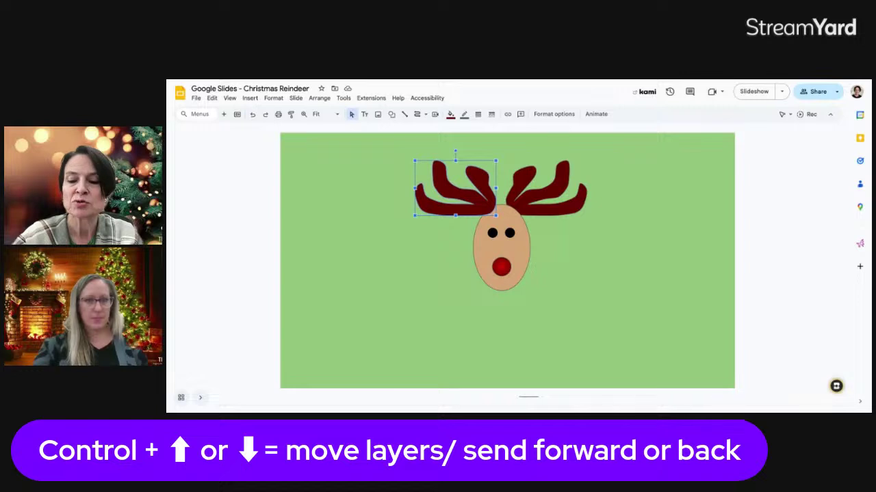
{"action": "key", "text": "ctrl+Down"}
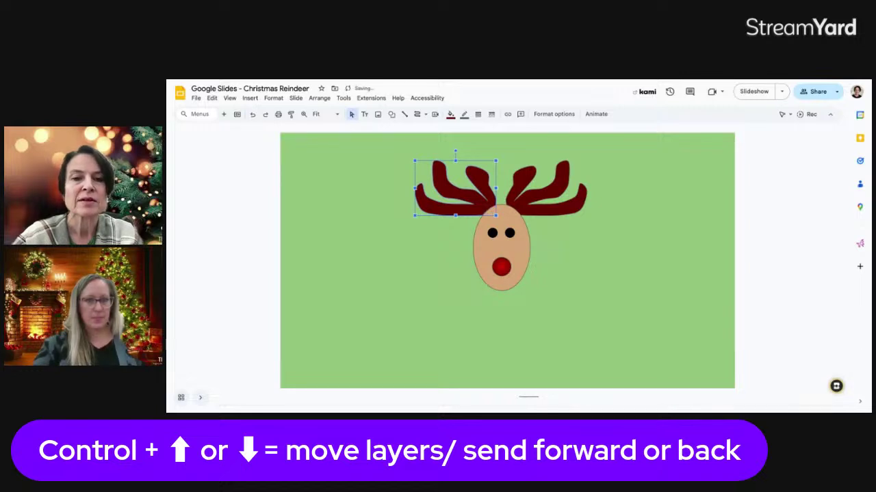
{"action": "left_click", "coordinate": [600, 234]}
{"action": "left_click", "coordinate": [474, 202]}
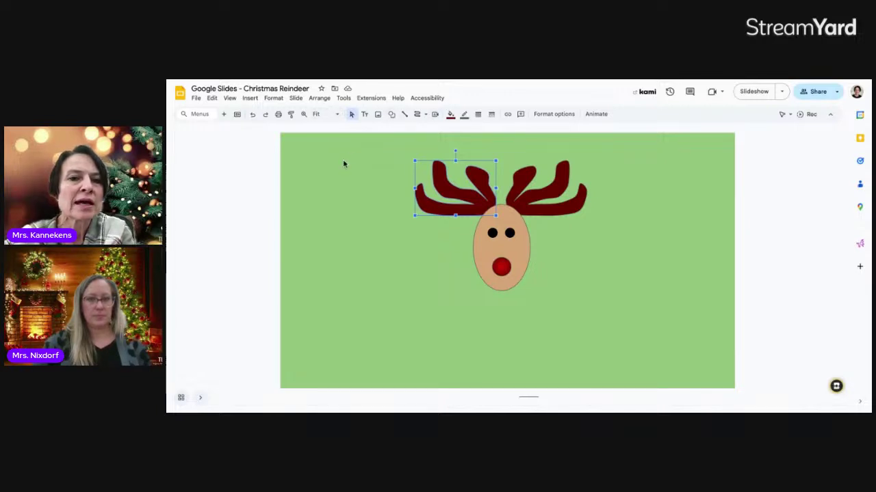
- Draw a small rounded-rectangle neck below the reindeer's head
{"action": "left_click", "coordinate": [391, 115]}
{"action": "mouse_move", "coordinate": [414, 130]}
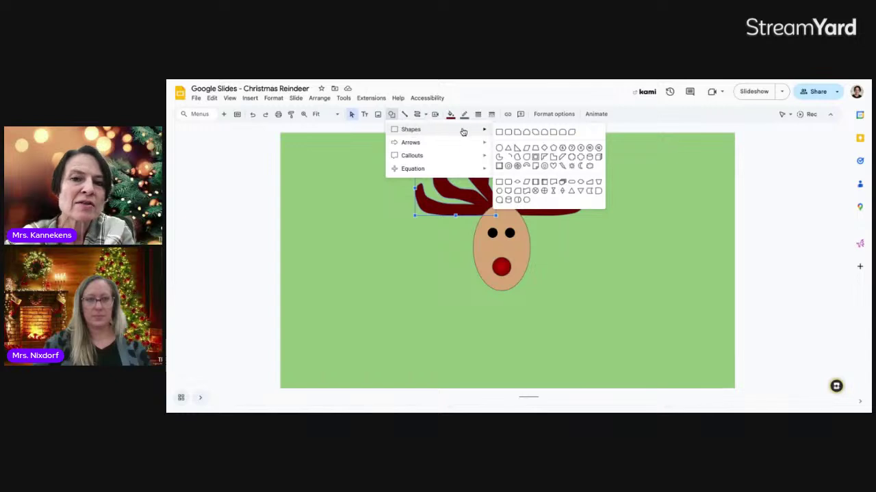
{"action": "left_click", "coordinate": [510, 134]}
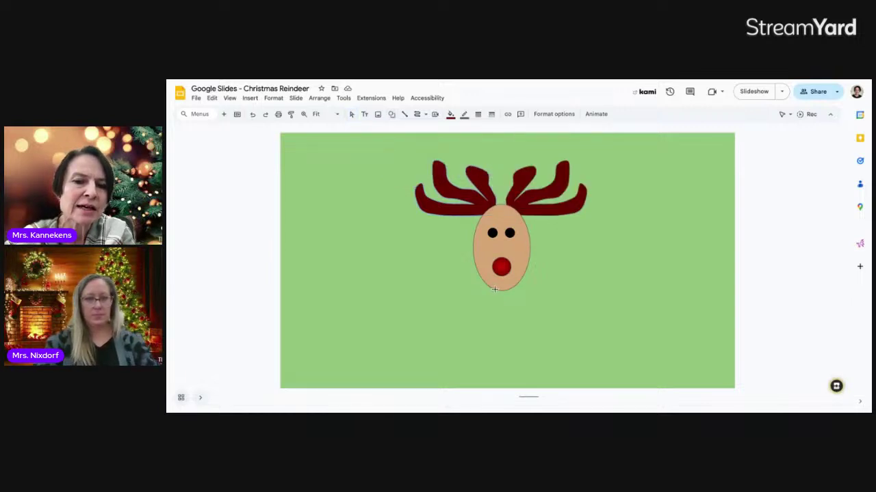
{"action": "left_click_drag", "start_coordinate": [503, 288], "coordinate": [511, 316]}
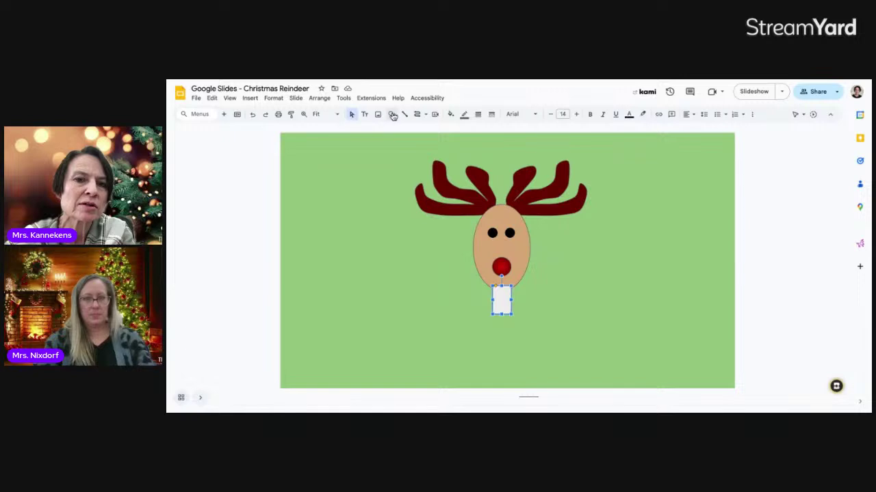
- Draw a larger rounded-rectangle body below the neck
{"action": "left_click", "coordinate": [391, 114]}
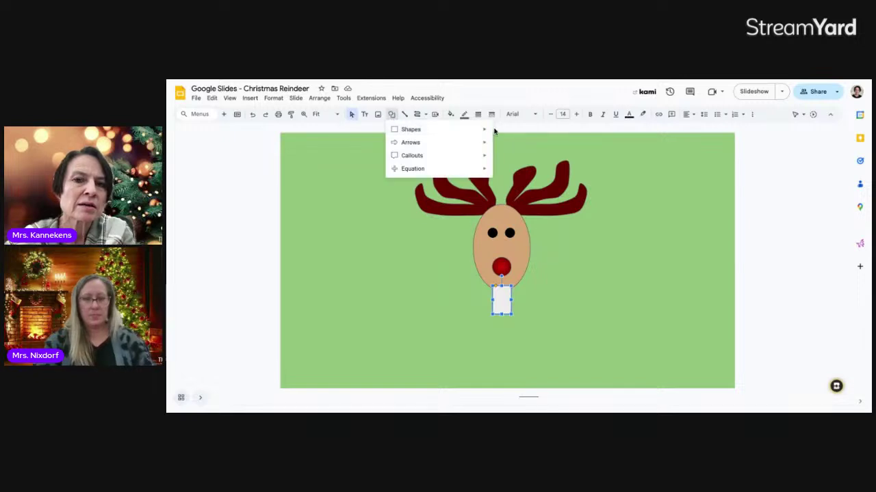
{"action": "mouse_move", "coordinate": [483, 130]}
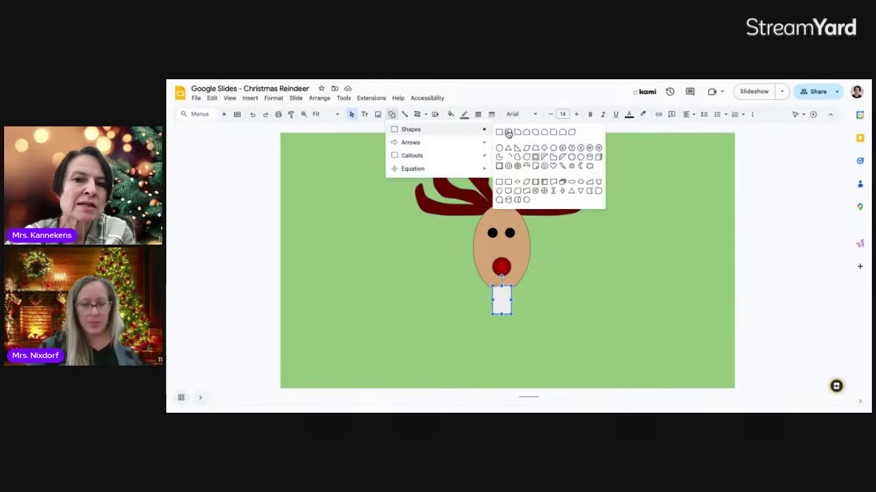
{"action": "left_click", "coordinate": [509, 133]}
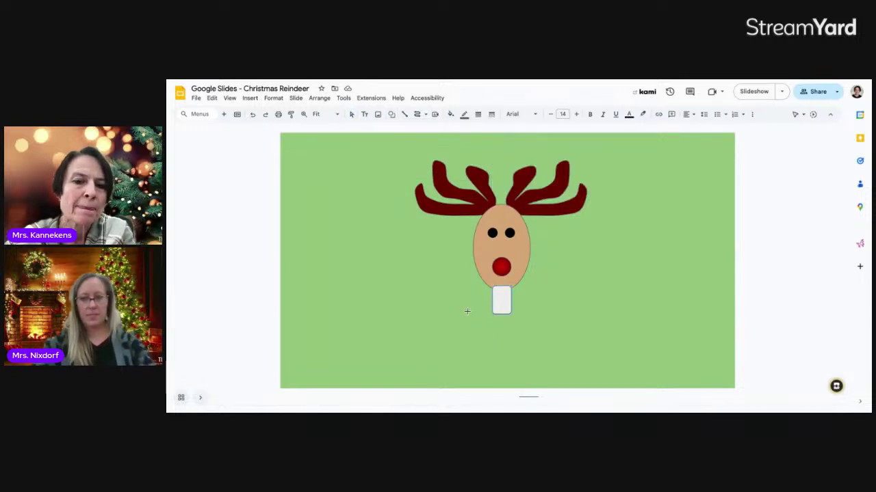
{"action": "left_click_drag", "start_coordinate": [468, 311], "coordinate": [535, 387]}
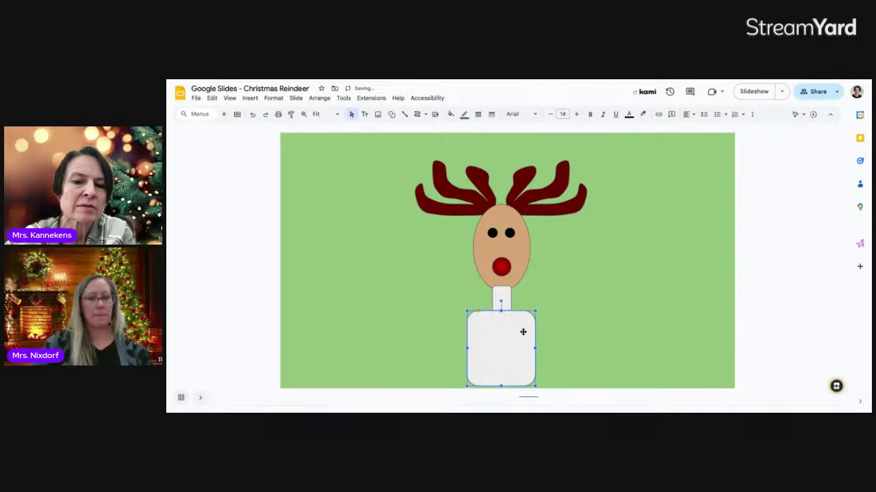
{"action": "left_click", "coordinate": [505, 295]}
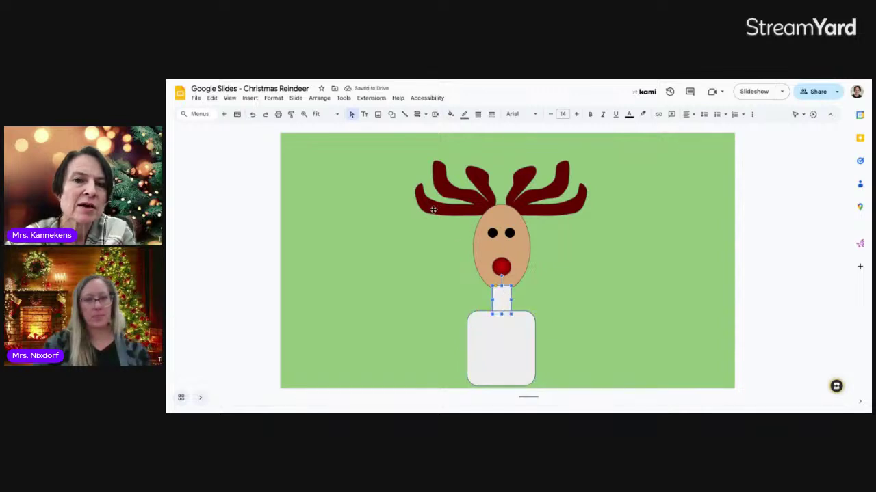
{"action": "left_click", "coordinate": [451, 114]}
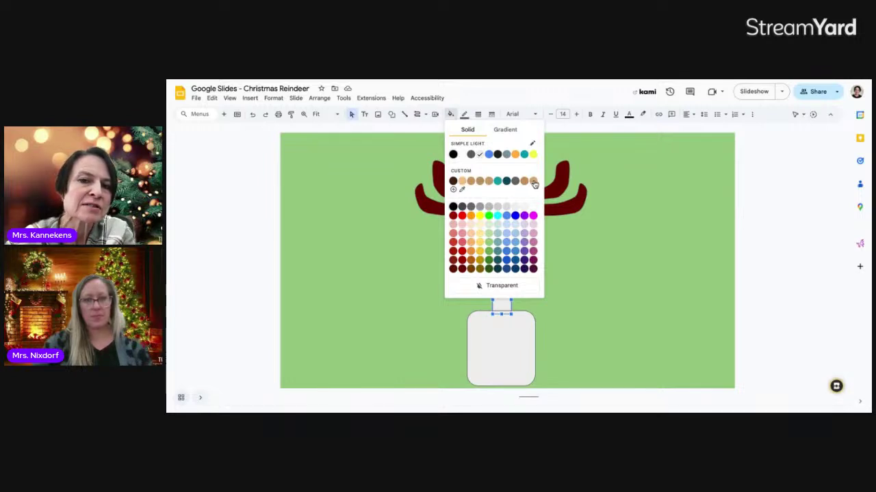
- Fill the neck and body with the head's tan and extend the body to the slide's bottom edge
{"action": "left_click", "coordinate": [532, 182]}
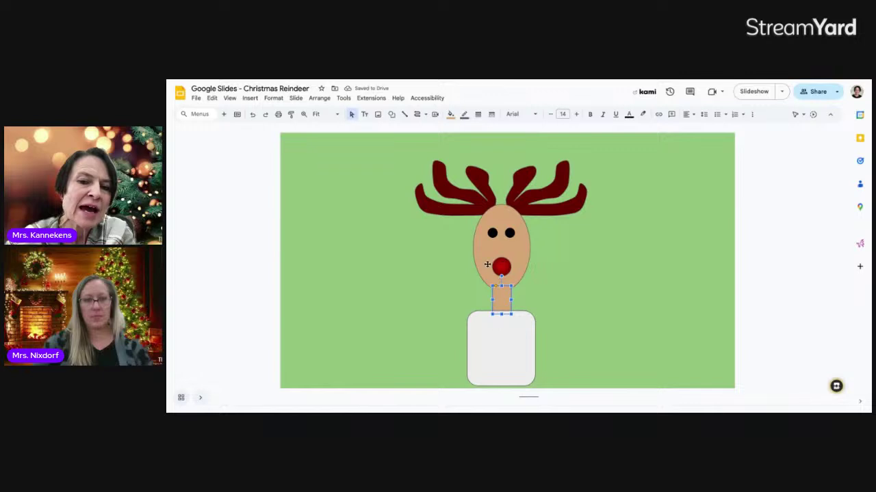
{"action": "left_click", "coordinate": [506, 334]}
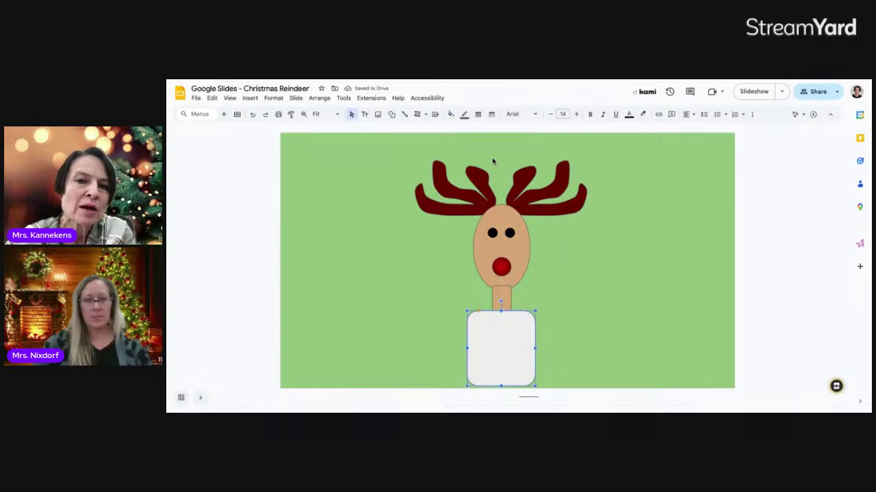
{"action": "left_click", "coordinate": [450, 114]}
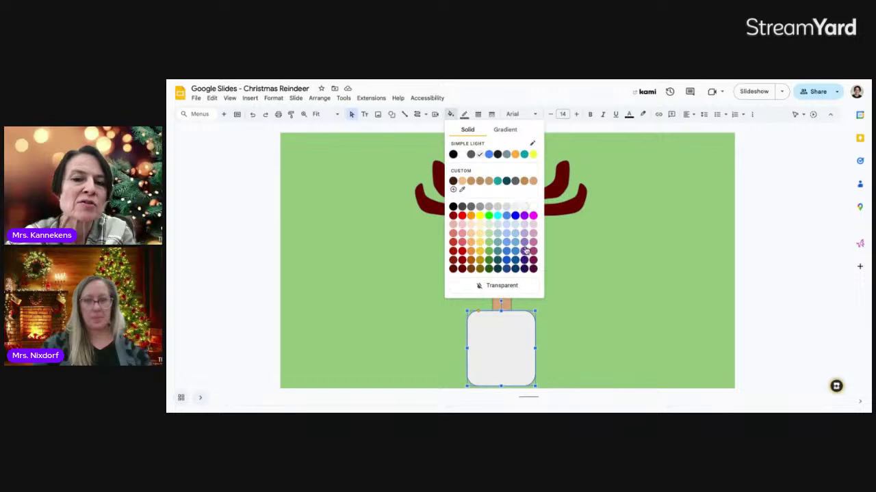
{"action": "left_click", "coordinate": [533, 181]}
{"action": "left_click", "coordinate": [549, 299]}
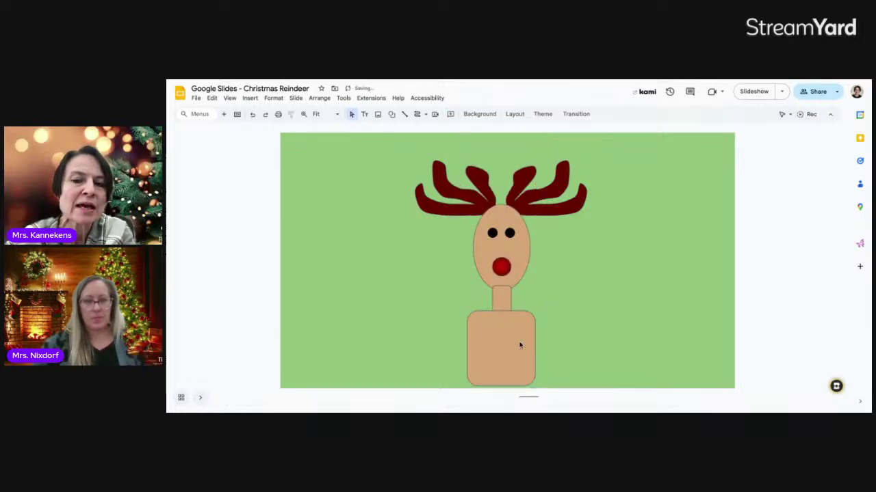
{"action": "left_click", "coordinate": [509, 364]}
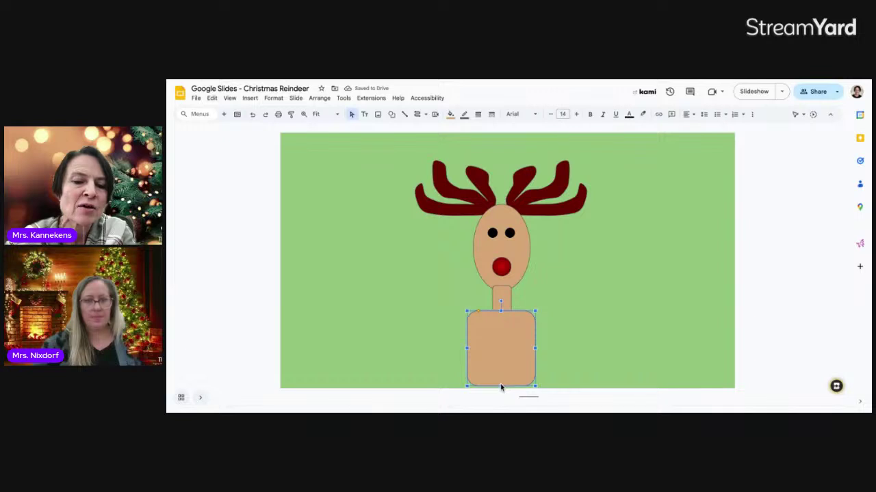
{"action": "left_click_drag", "start_coordinate": [501, 388], "coordinate": [501, 390]}
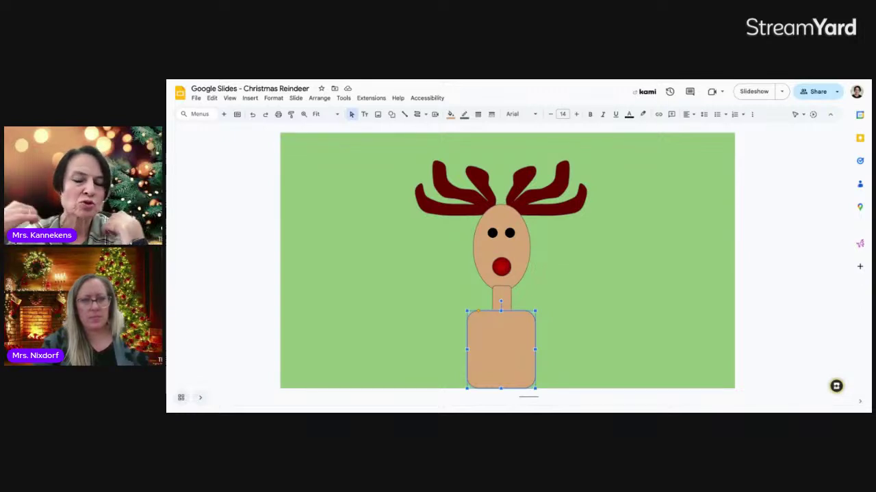
{"action": "left_click", "coordinate": [579, 325]}
{"action": "left_click", "coordinate": [509, 337]}
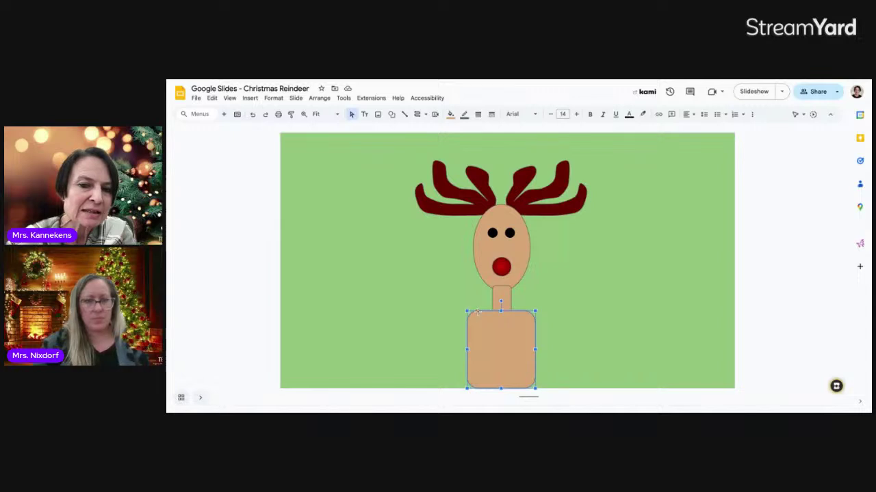
{"action": "scroll", "coordinate": [481, 317], "scroll_direction": "up", "scroll_amount": 10}
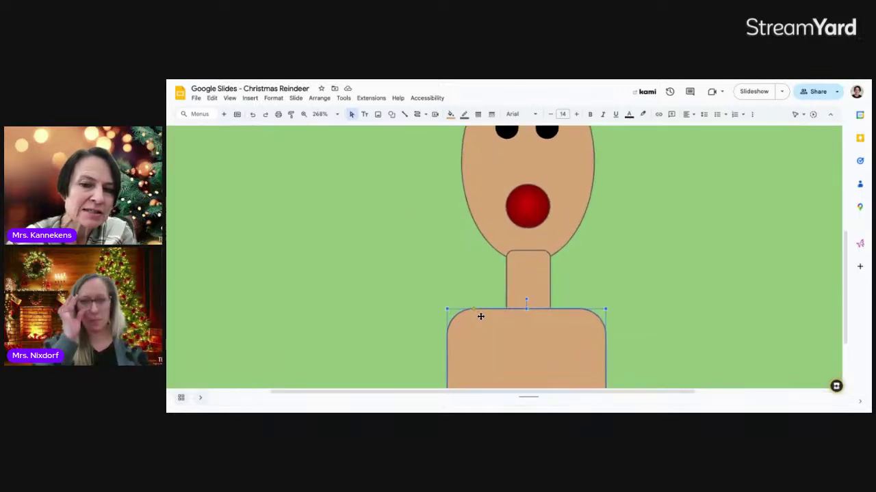
{"action": "scroll", "coordinate": [467, 302], "scroll_direction": "up", "scroll_amount": 1}
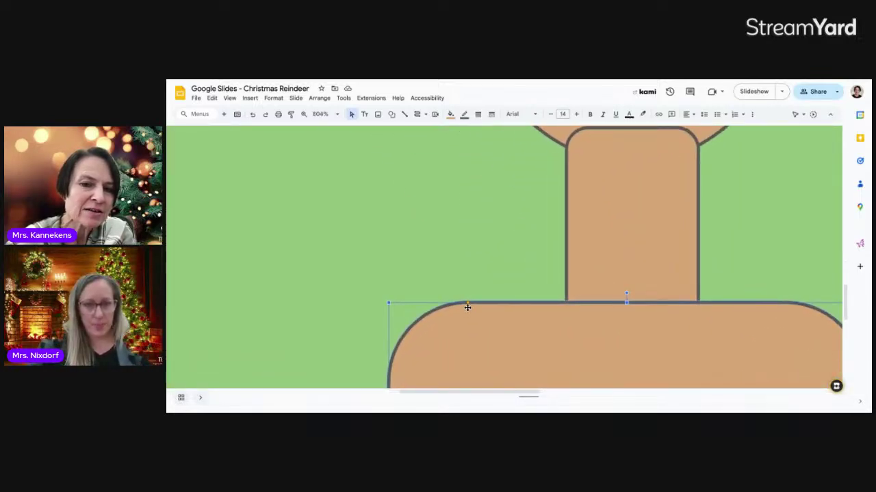
{"action": "scroll", "coordinate": [469, 306], "scroll_direction": "down", "scroll_amount": 8}
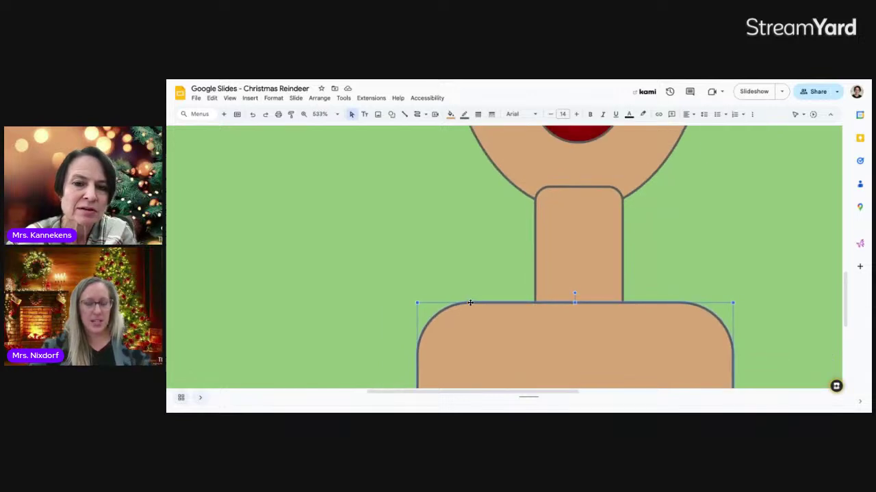
{"action": "scroll", "coordinate": [470, 303], "scroll_direction": "down", "scroll_amount": 4}
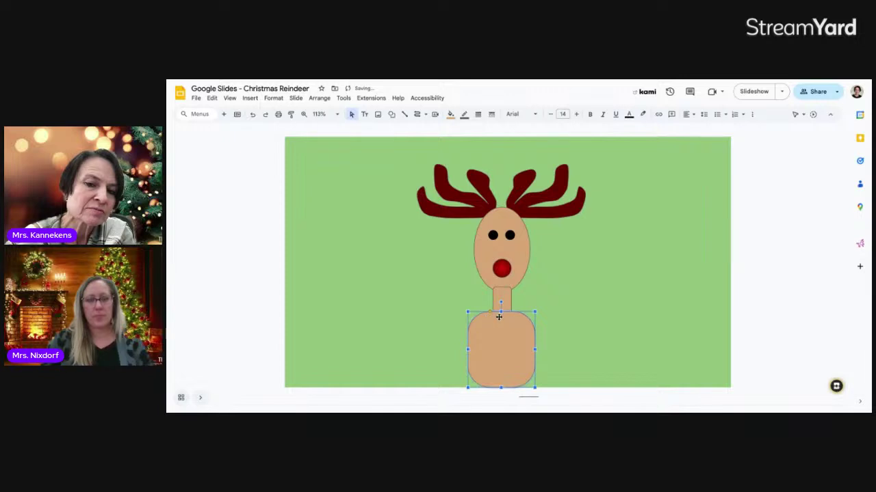
{"action": "left_click", "coordinate": [551, 319]}
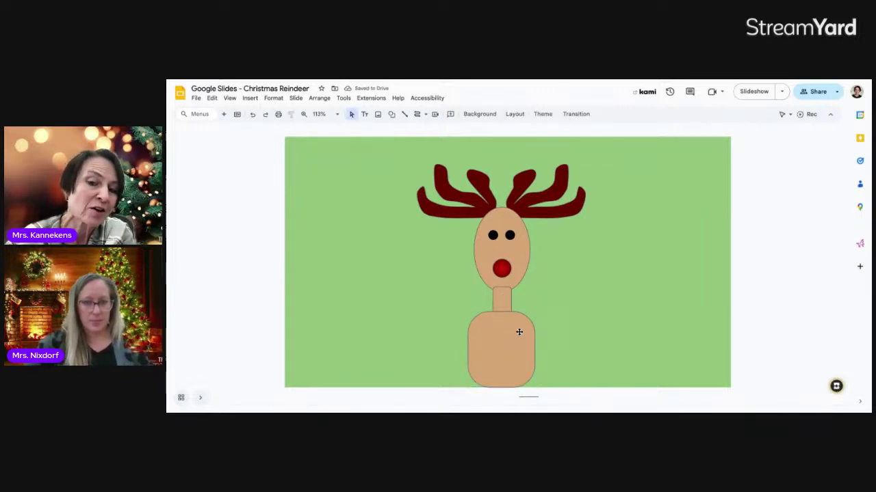
- Set the border colour of the neck, body and head to Transparent
{"action": "left_click", "coordinate": [498, 300]}
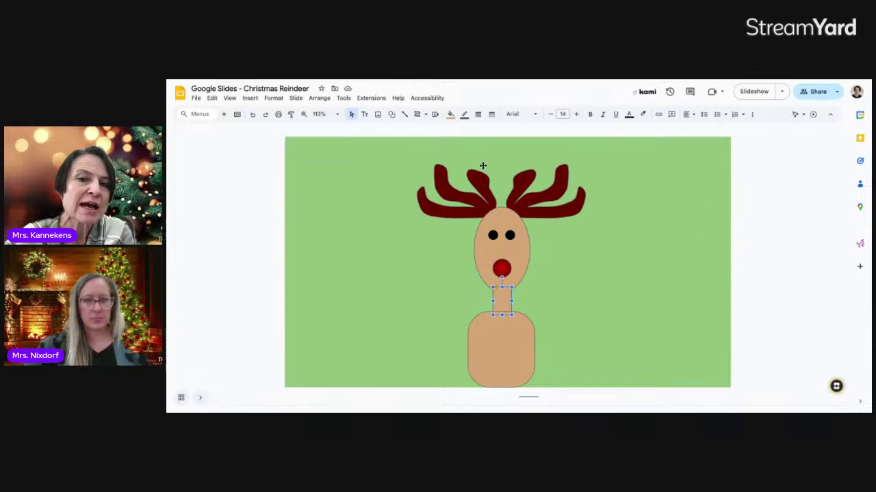
{"action": "left_click", "coordinate": [464, 115]}
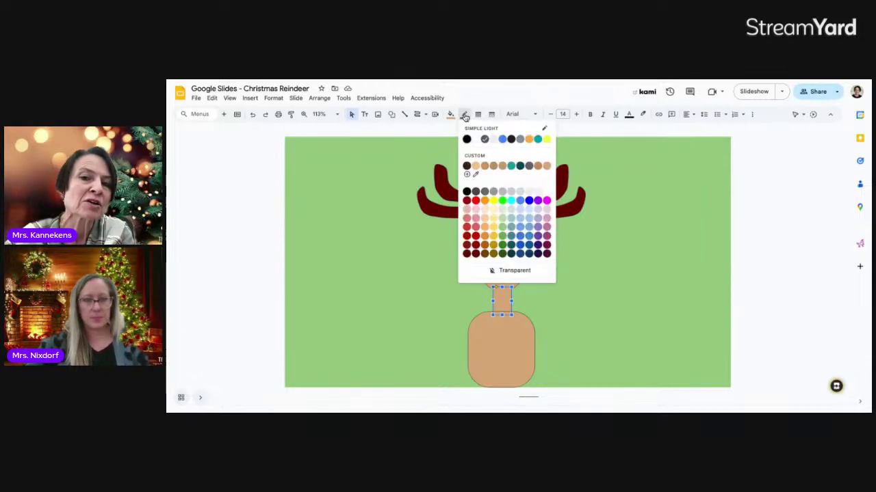
{"action": "left_click", "coordinate": [494, 271]}
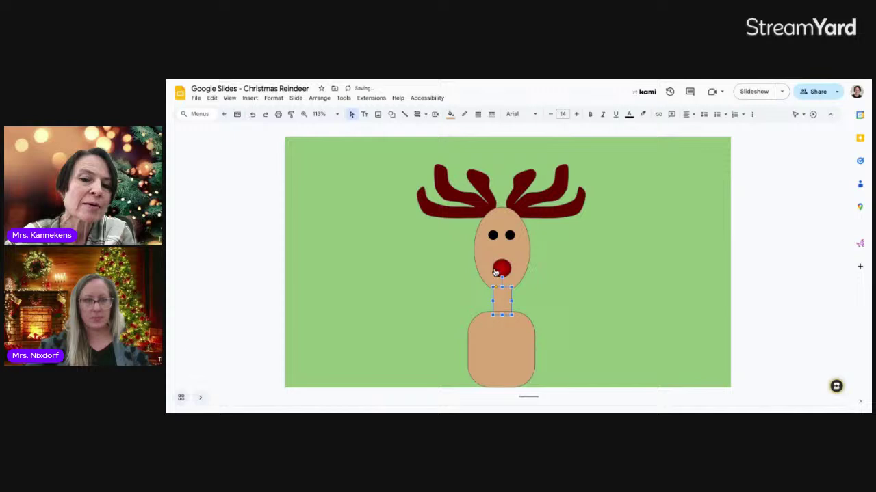
{"action": "left_click", "coordinate": [497, 356]}
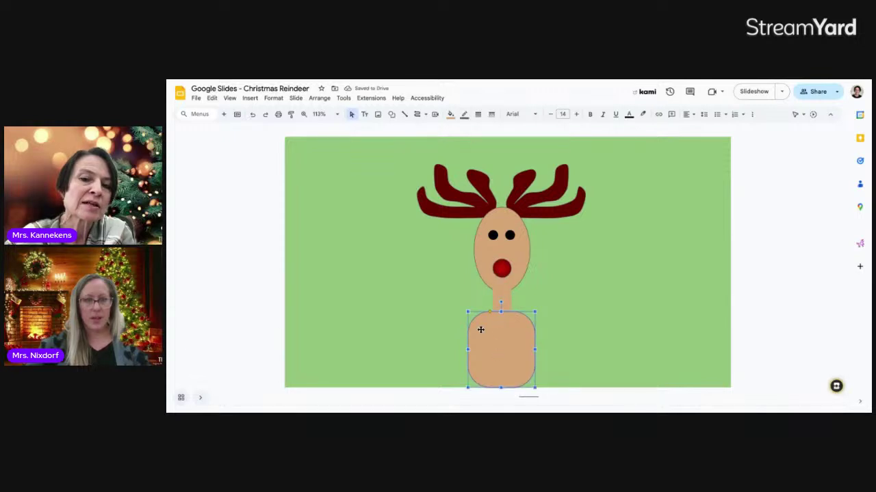
{"action": "left_click", "coordinate": [464, 114]}
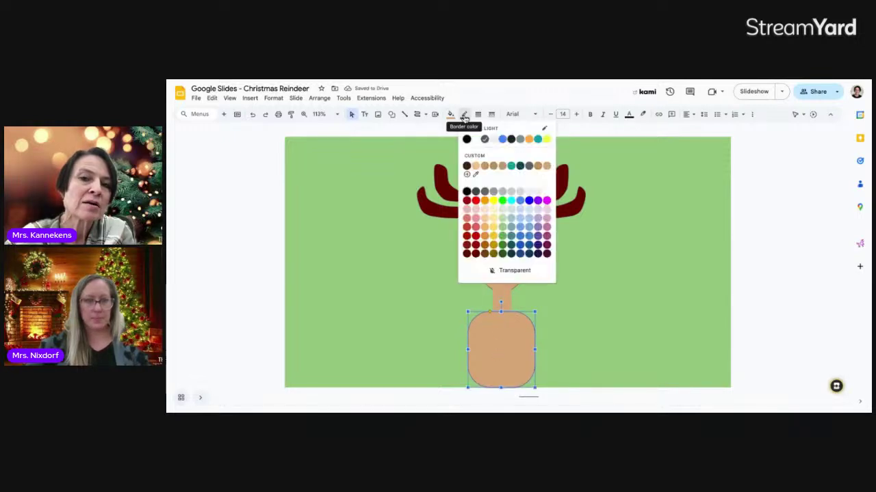
{"action": "left_click", "coordinate": [484, 270]}
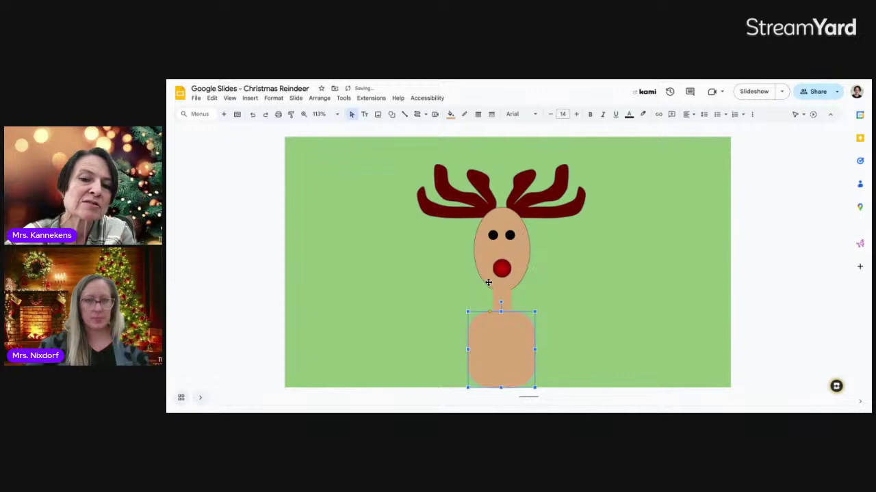
{"action": "left_click", "coordinate": [485, 274]}
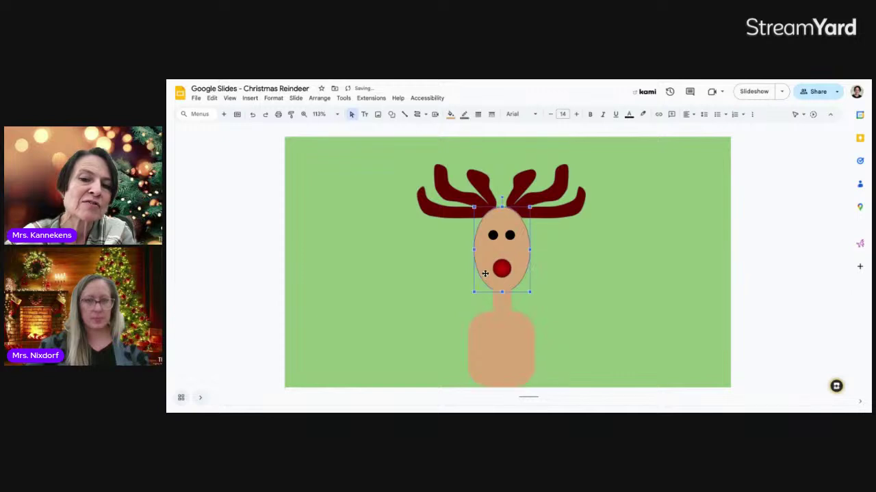
{"action": "left_click", "coordinate": [464, 115]}
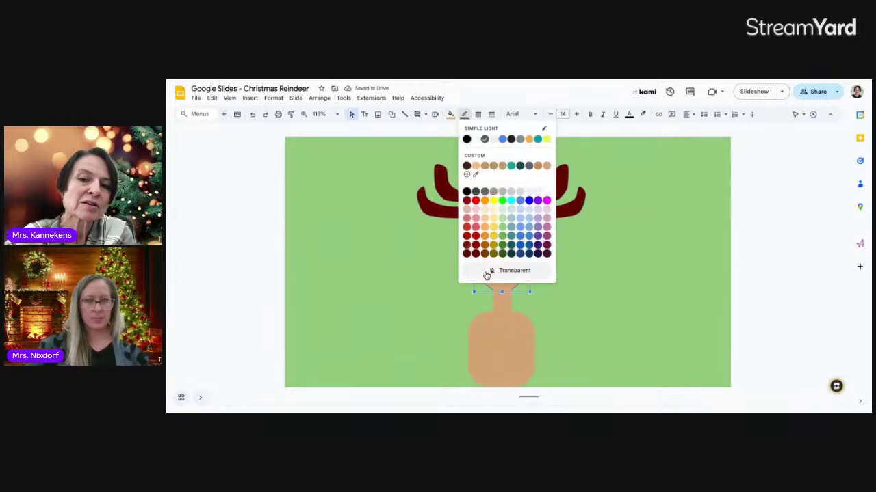
{"action": "left_click", "coordinate": [487, 273]}
{"action": "left_click", "coordinate": [574, 289]}
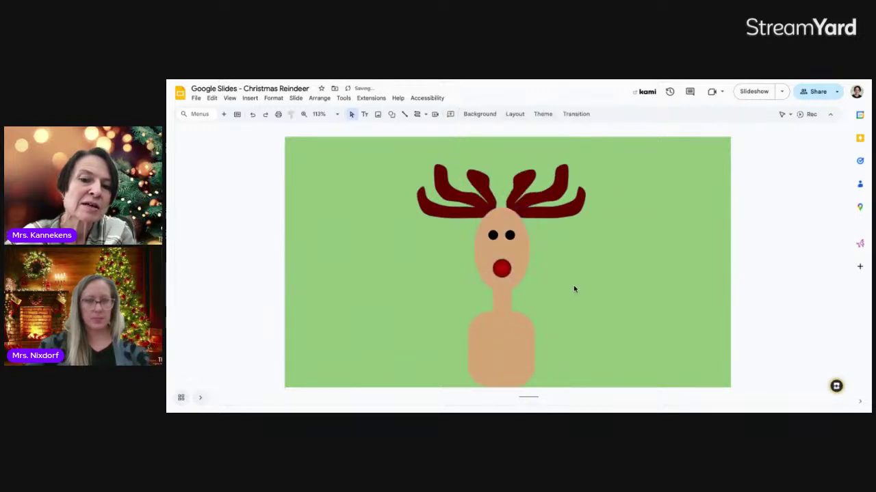
{"action": "left_click", "coordinate": [511, 328]}
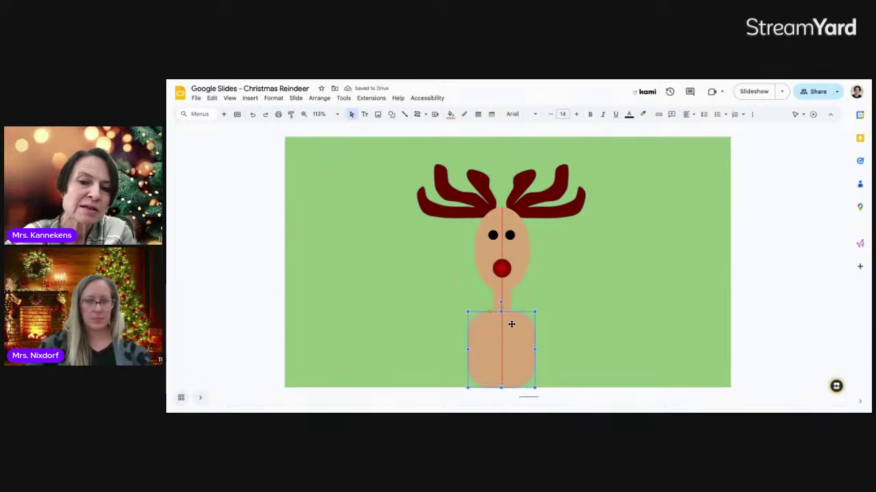
- Move the tan body up under the neck and stretch its bottom flush with the slide edge
{"action": "left_click_drag", "start_coordinate": [511, 324], "coordinate": [511, 324]}
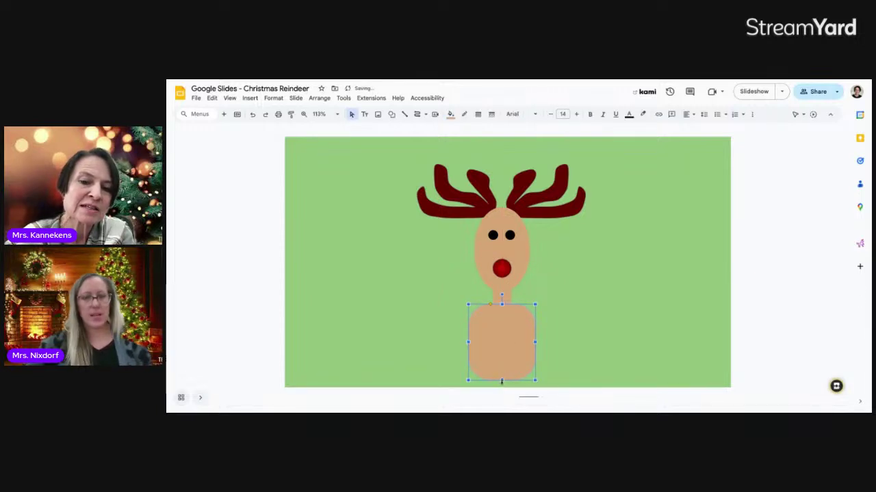
{"action": "left_click_drag", "start_coordinate": [501, 390], "coordinate": [500, 392]}
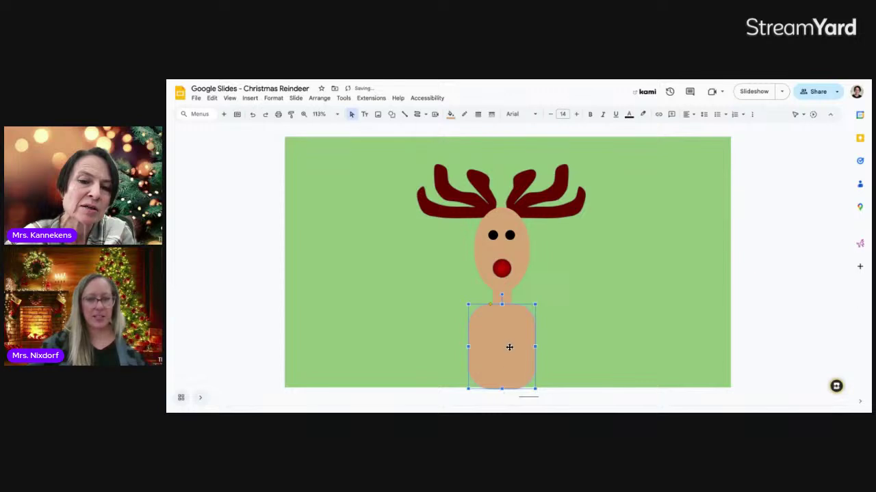
{"action": "left_click_drag", "start_coordinate": [509, 348], "coordinate": [509, 345]}
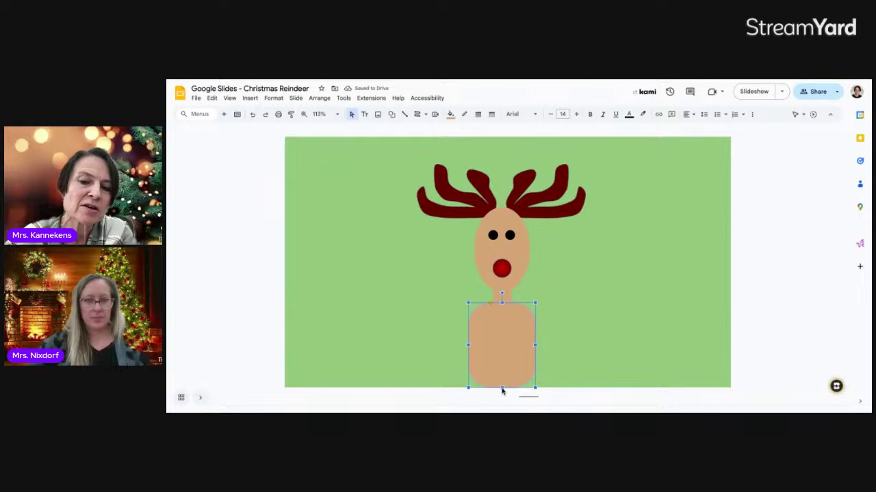
{"action": "left_click_drag", "start_coordinate": [502, 388], "coordinate": [502, 389]}
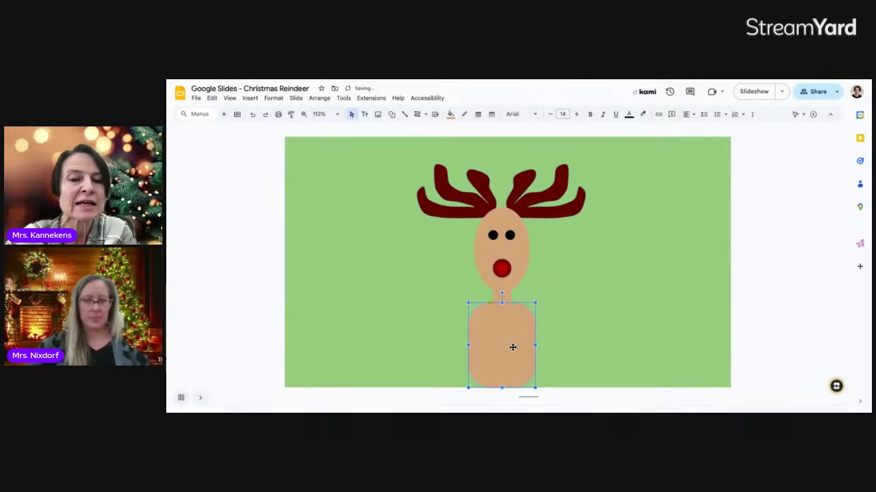
{"action": "left_click", "coordinate": [590, 284]}
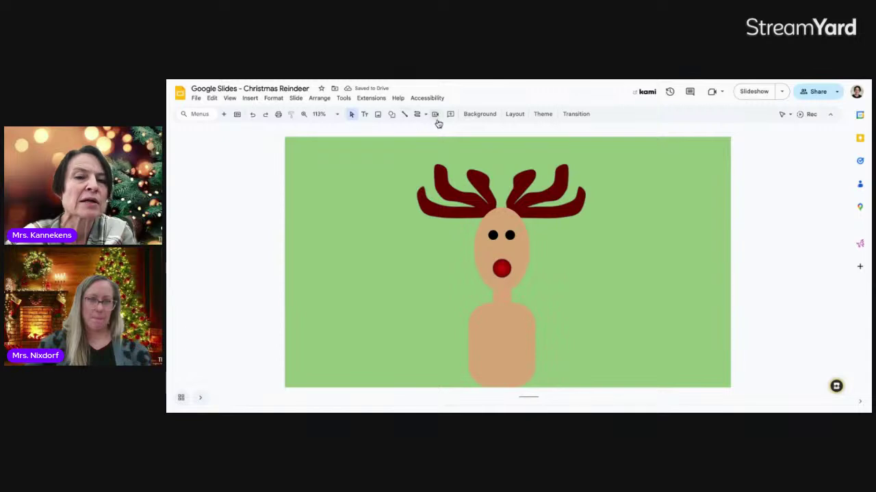
- Draw an oval belly on the reindeer's body
{"action": "left_click", "coordinate": [392, 116]}
{"action": "mouse_move", "coordinate": [404, 130]}
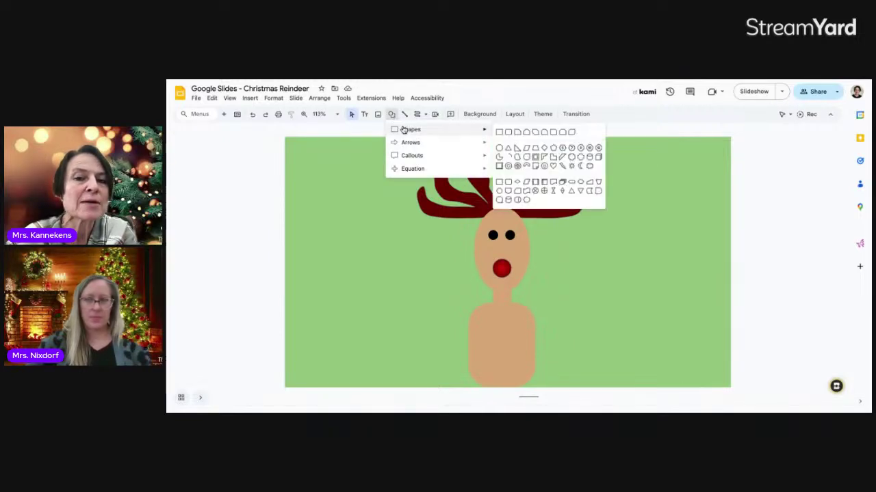
{"action": "left_click", "coordinate": [499, 147]}
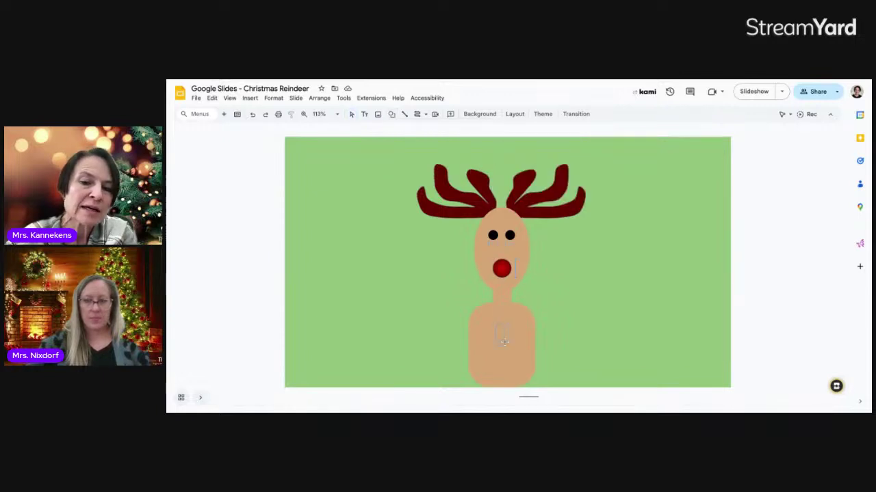
{"action": "left_click_drag", "start_coordinate": [504, 342], "coordinate": [530, 376]}
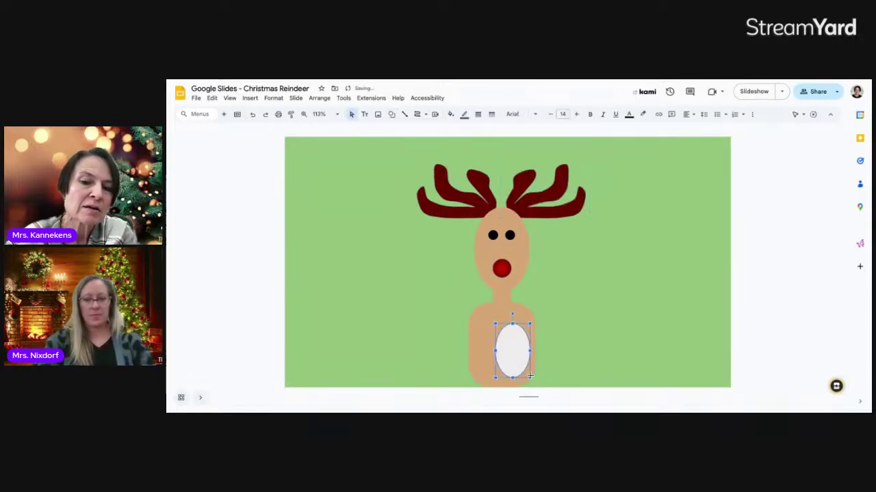
{"action": "key", "text": "Left"}
{"action": "key", "text": "Left"}
{"action": "key", "text": "Left"}
{"action": "key", "text": "Left"}
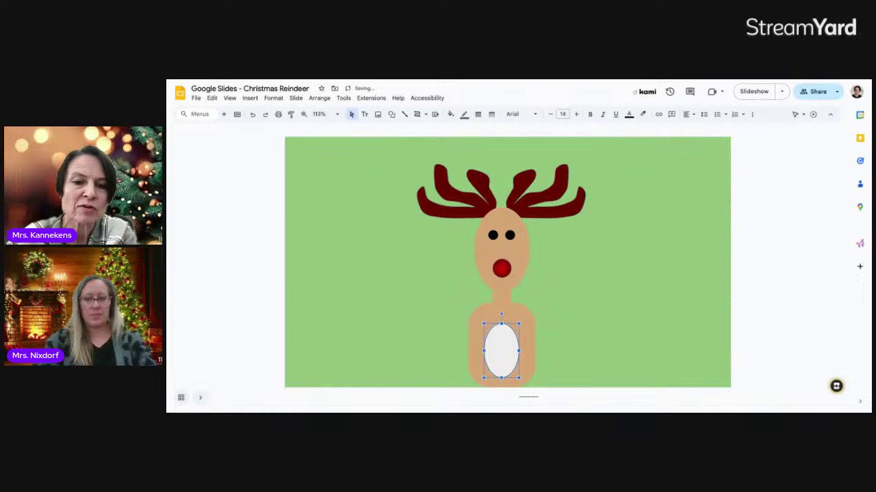
- Fill the belly oval light peach, remove its outline, and nudge it upward
{"action": "left_click", "coordinate": [464, 115]}
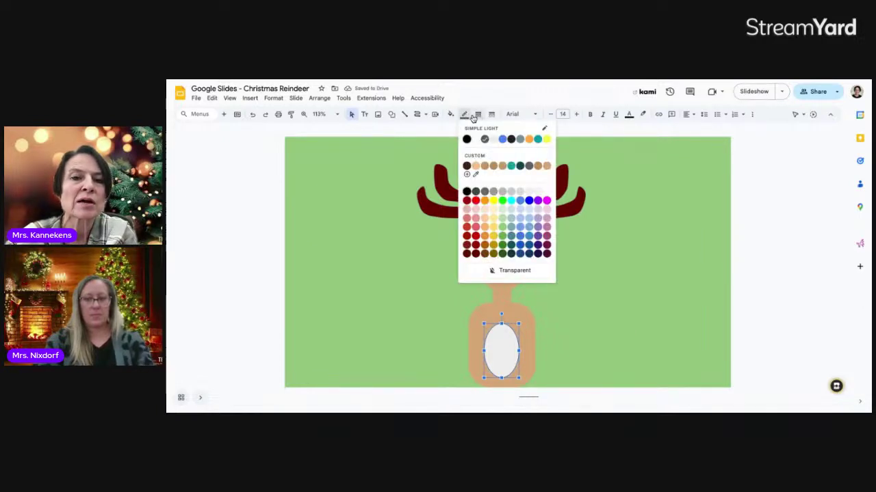
{"action": "left_click", "coordinate": [450, 114]}
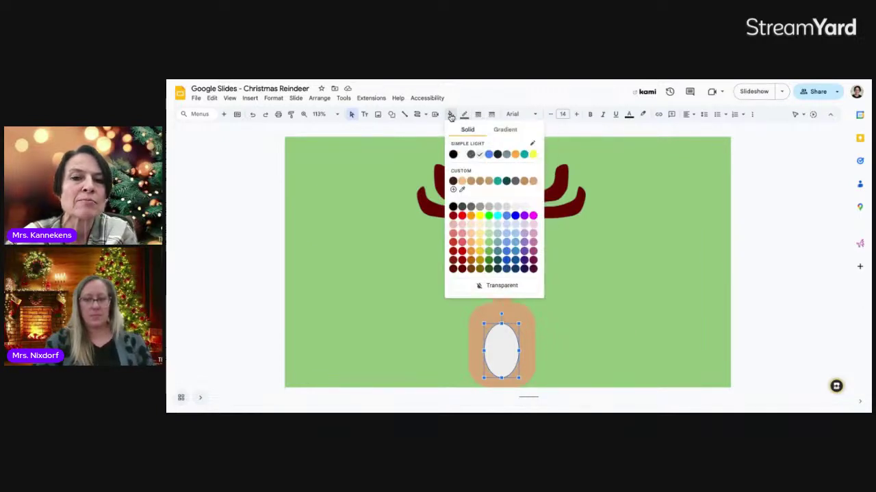
{"action": "left_click", "coordinate": [472, 236]}
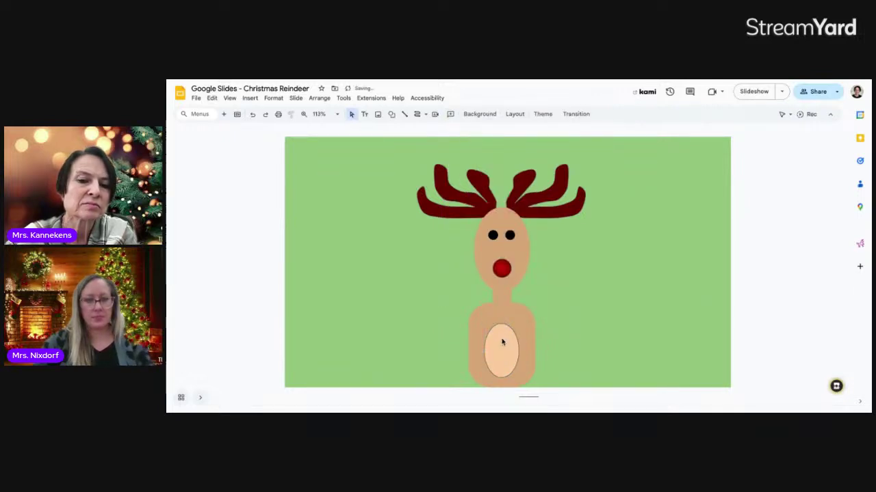
{"action": "left_click", "coordinate": [502, 342]}
{"action": "left_click", "coordinate": [464, 115]}
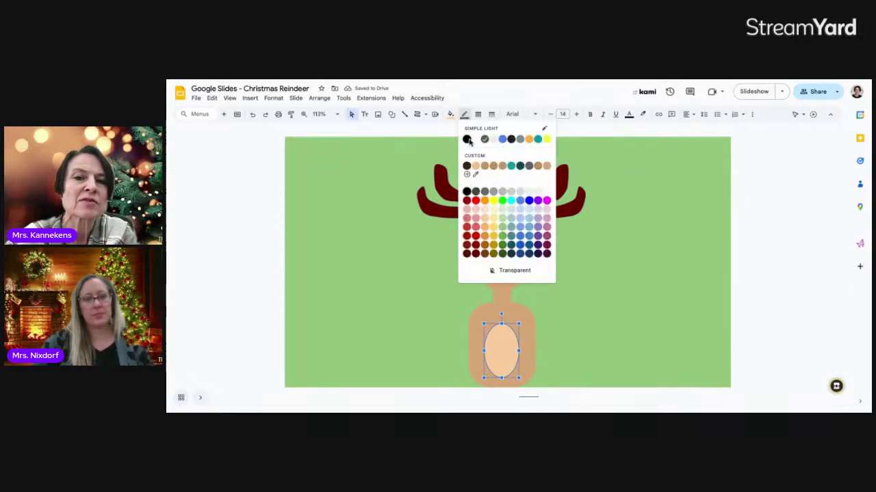
{"action": "left_click", "coordinate": [492, 270]}
{"action": "left_click", "coordinate": [553, 327]}
{"action": "left_click_drag", "start_coordinate": [498, 348], "coordinate": [499, 343]}
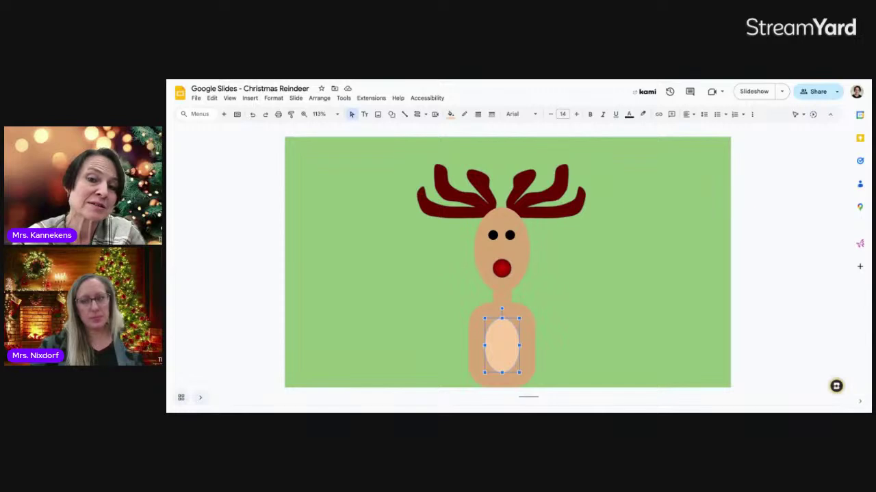
{"action": "left_click", "coordinate": [453, 211]}
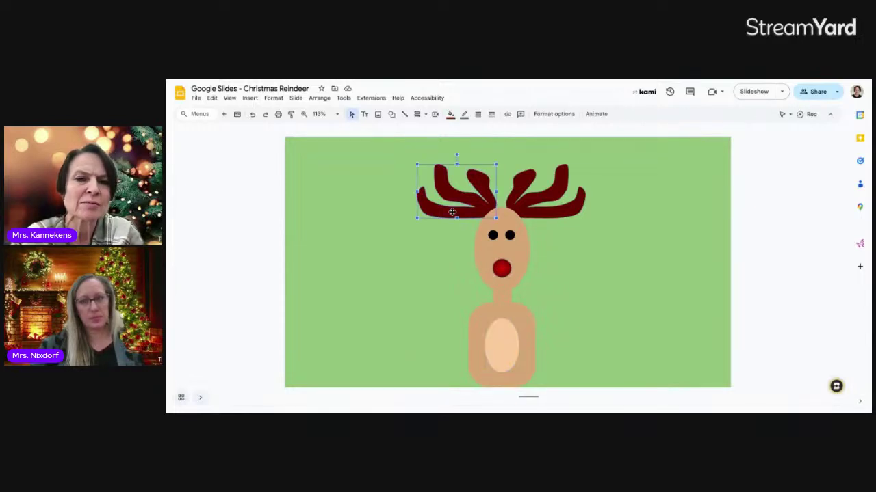
- Enlarge both antlers upward and outward using their corner handles
{"action": "left_click_drag", "start_coordinate": [417, 165], "coordinate": [385, 148]}
{"action": "left_click", "coordinate": [541, 213]}
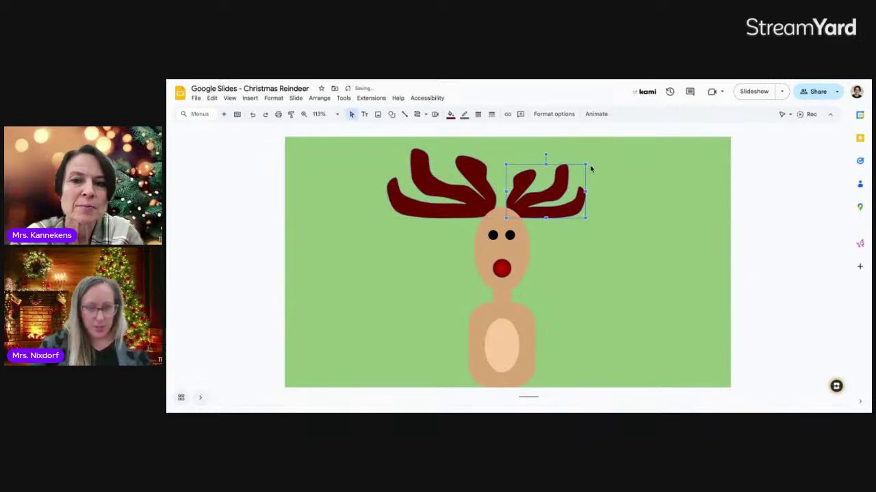
{"action": "left_click_drag", "start_coordinate": [585, 164], "coordinate": [612, 151]}
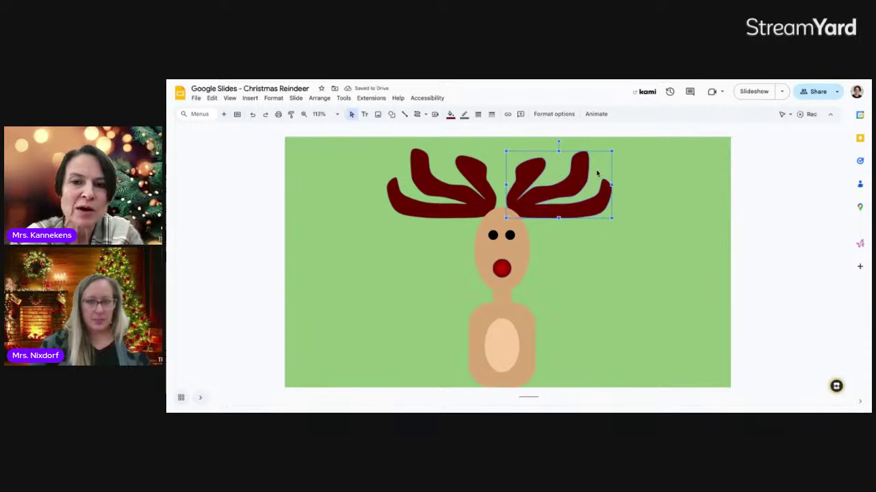
{"action": "left_click_drag", "start_coordinate": [612, 150], "coordinate": [615, 149]}
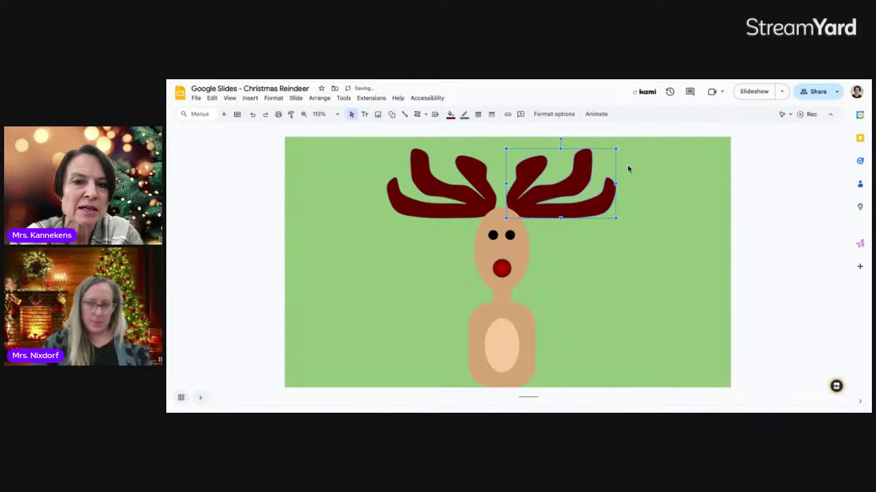
{"action": "left_click", "coordinate": [627, 171]}
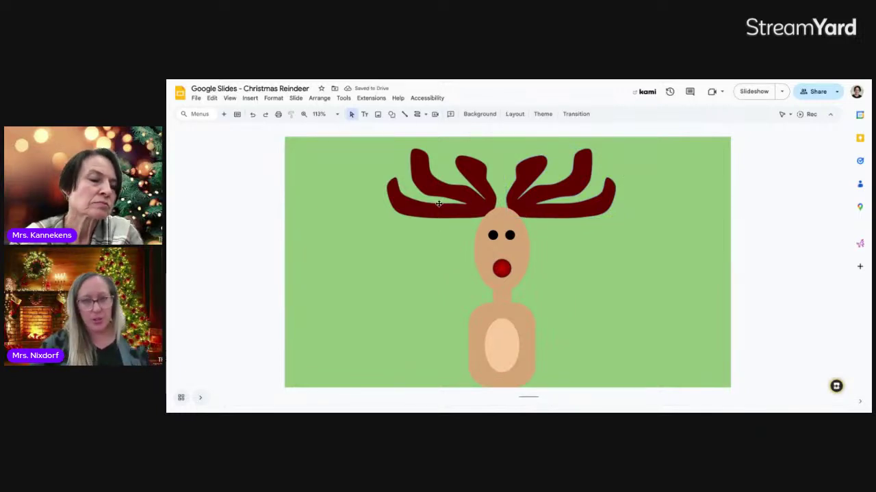
- Narrow the right and left antlers slightly, undoing one over-narrow resize
{"action": "left_click", "coordinate": [537, 191]}
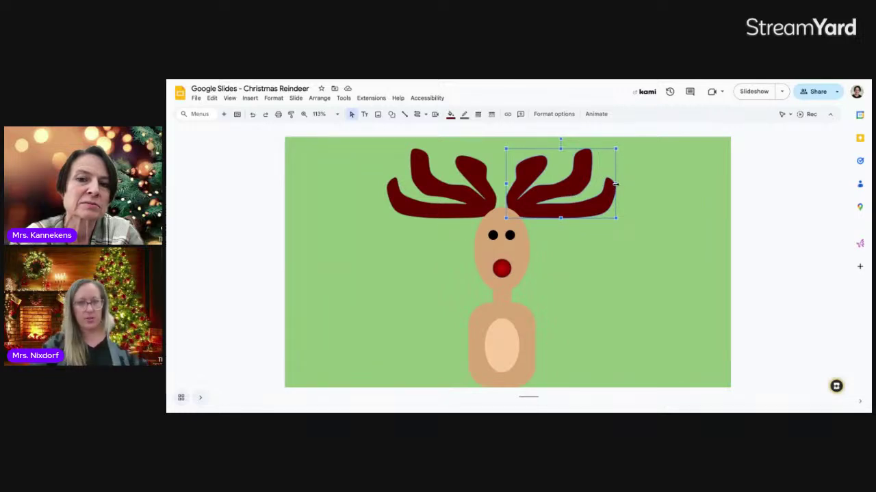
{"action": "left_click_drag", "start_coordinate": [616, 183], "coordinate": [556, 184]}
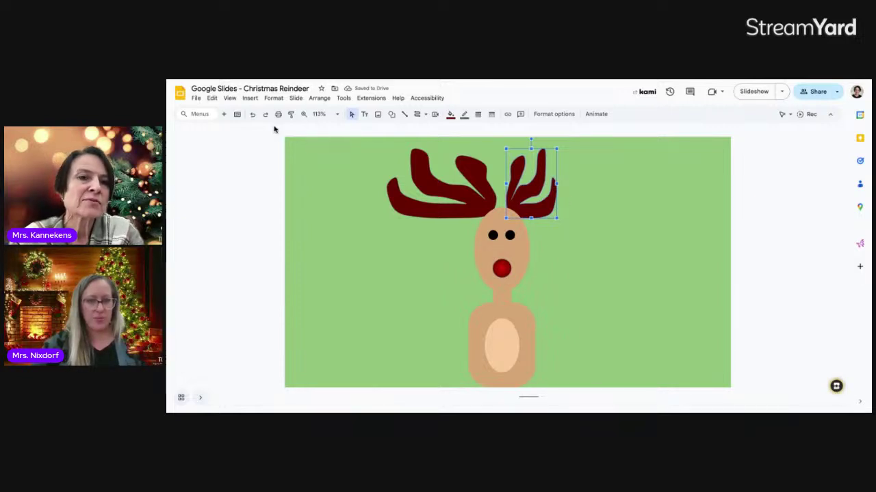
{"action": "left_click", "coordinate": [253, 115]}
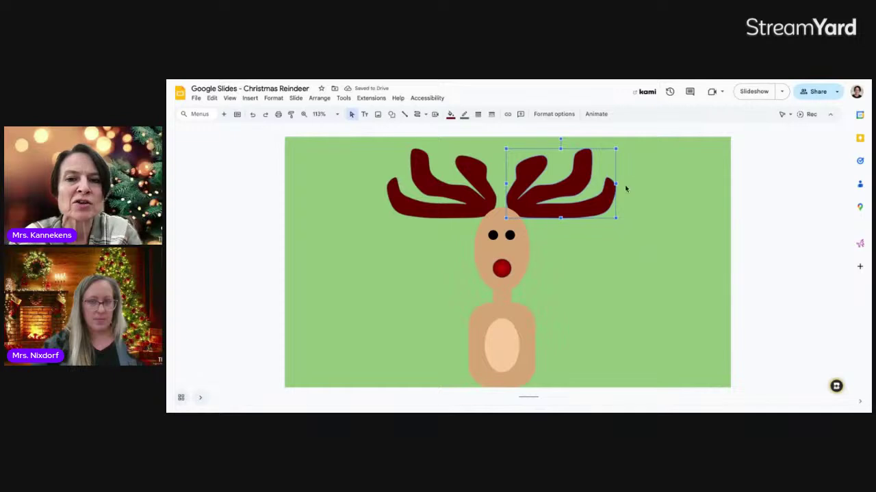
{"action": "left_click_drag", "start_coordinate": [615, 184], "coordinate": [603, 186]}
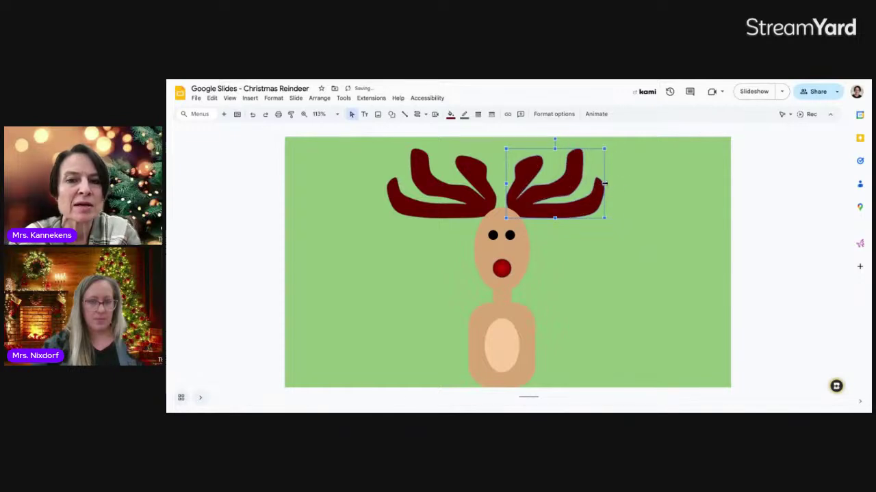
{"action": "left_click", "coordinate": [404, 195]}
{"action": "left_click", "coordinate": [403, 195]}
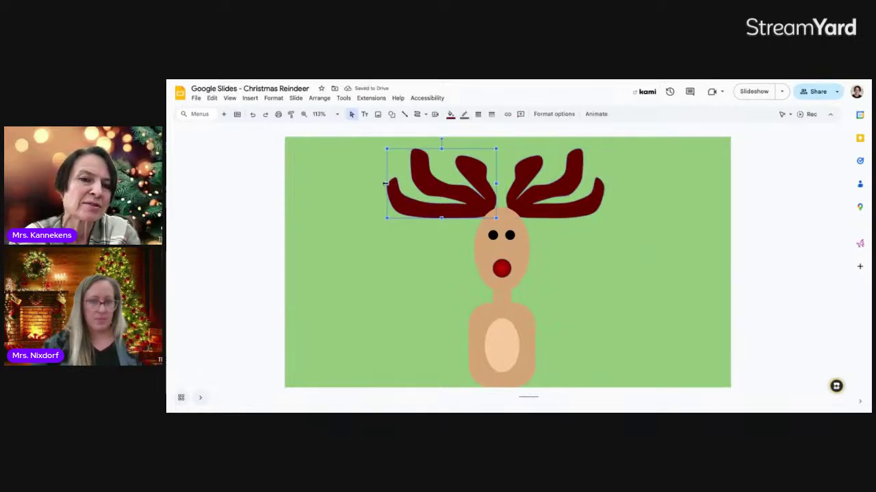
{"action": "left_click_drag", "start_coordinate": [388, 183], "coordinate": [397, 183]}
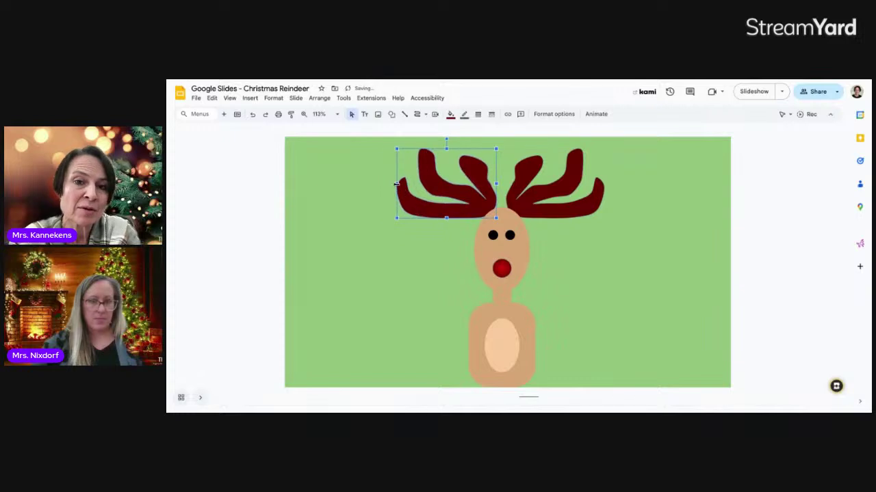
{"action": "left_click", "coordinate": [628, 250]}
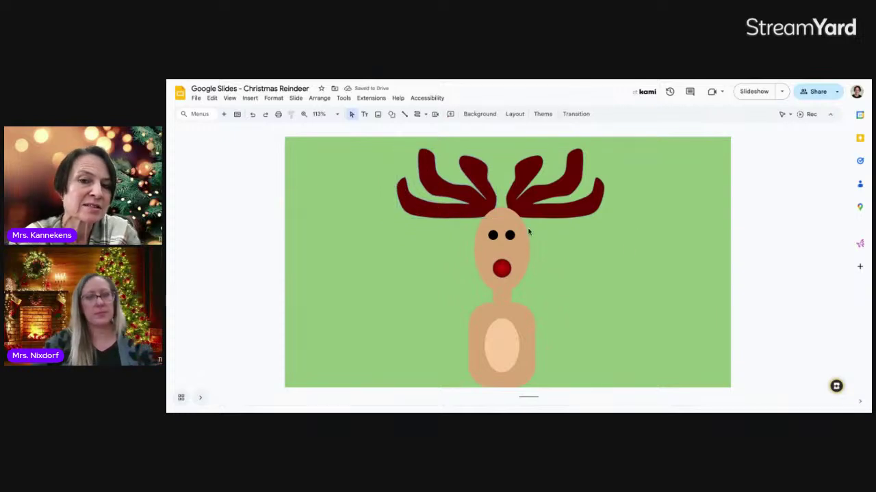
{"action": "left_click", "coordinate": [457, 210]}
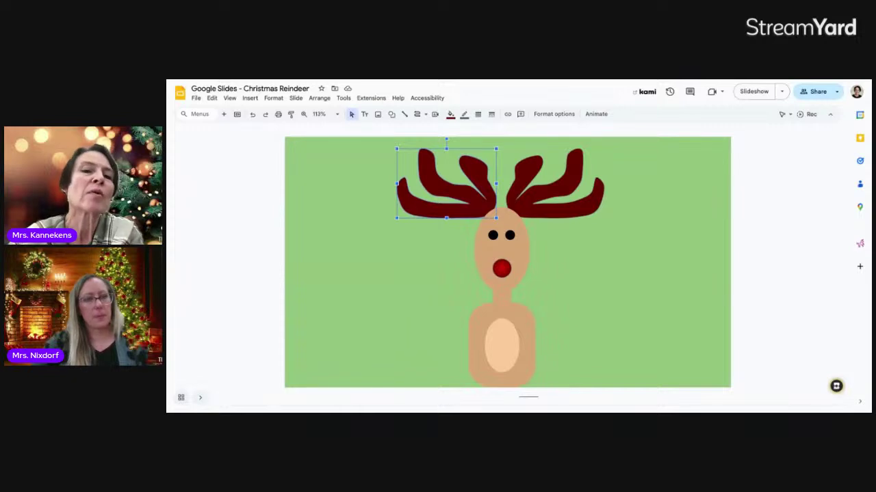
{"action": "left_click", "coordinate": [557, 232]}
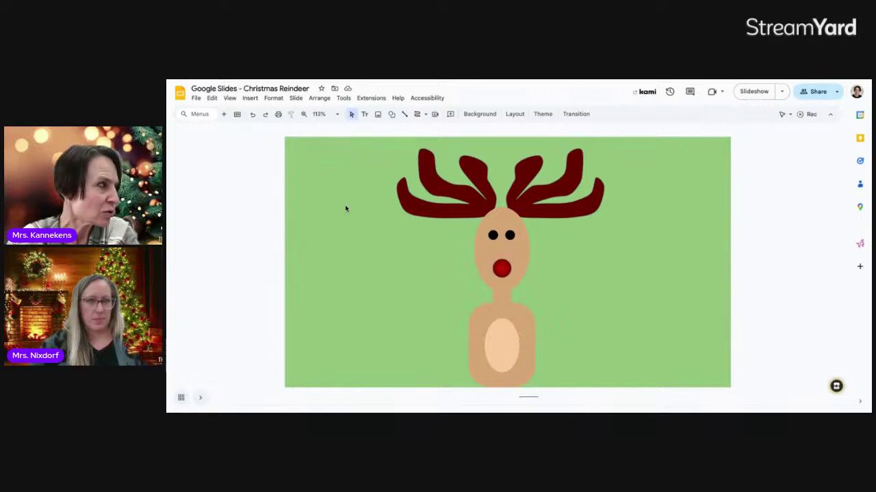
- Draw a Santa hat outline with the Curve tool on the reindeer's head
{"action": "left_click", "coordinate": [427, 117]}
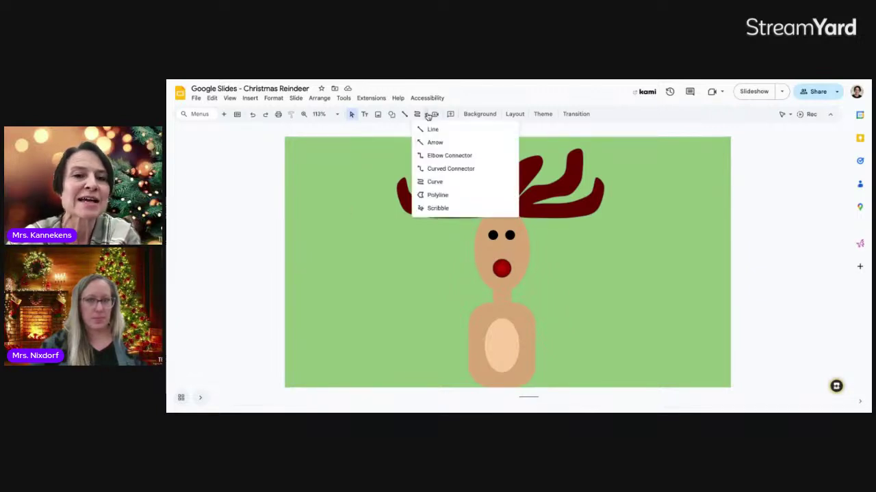
{"action": "left_click", "coordinate": [429, 183]}
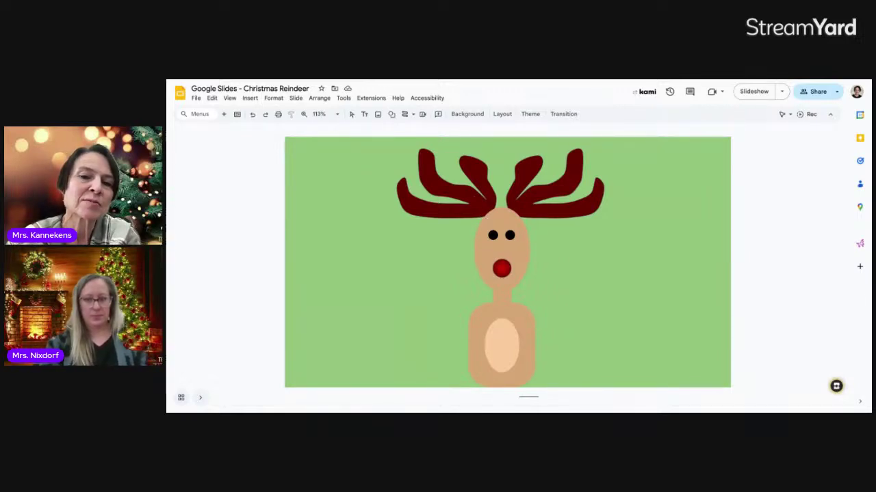
{"action": "left_click", "coordinate": [482, 197]}
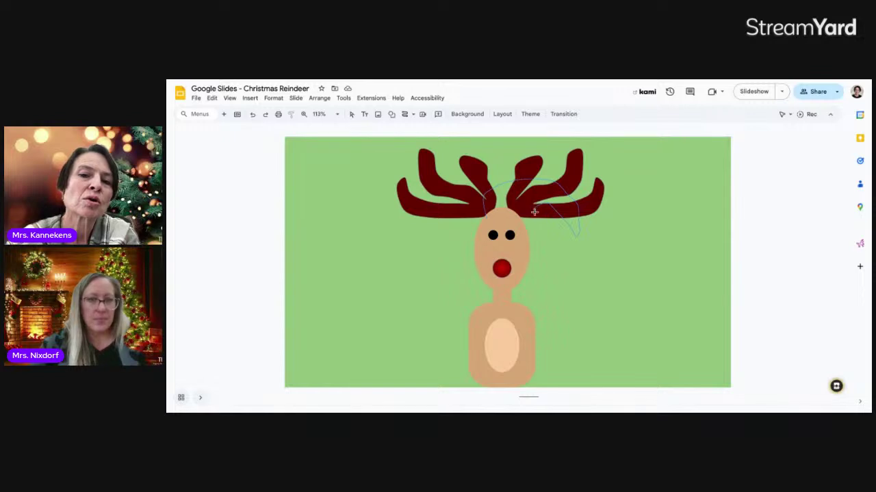
{"action": "left_click", "coordinate": [485, 218]}
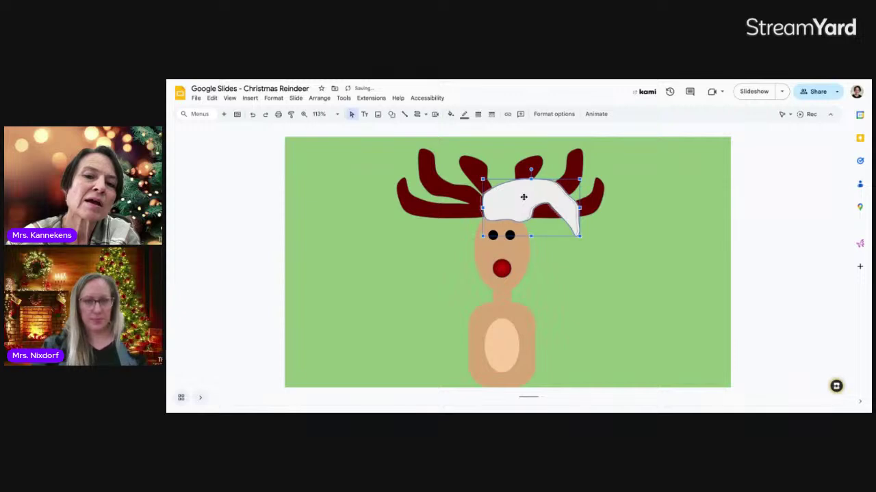
{"action": "left_click_drag", "start_coordinate": [523, 197], "coordinate": [520, 197]}
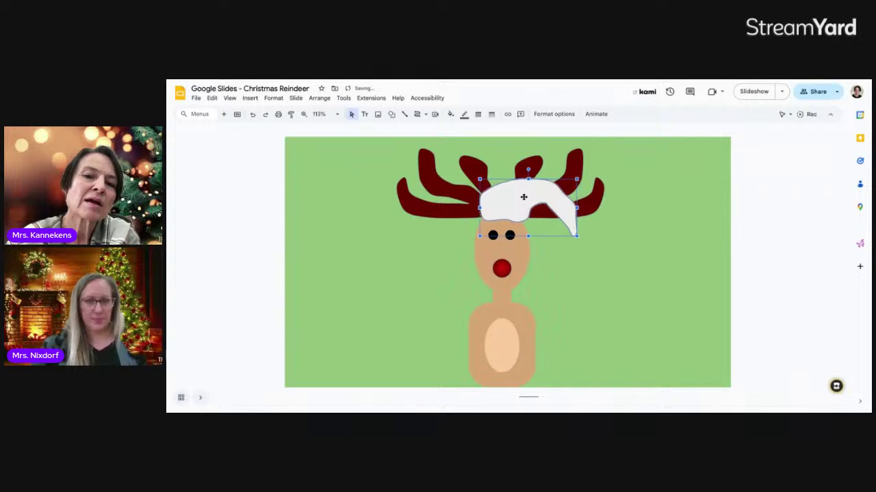
- Fill the hat red and widen it slightly to the left
{"action": "left_click", "coordinate": [450, 114]}
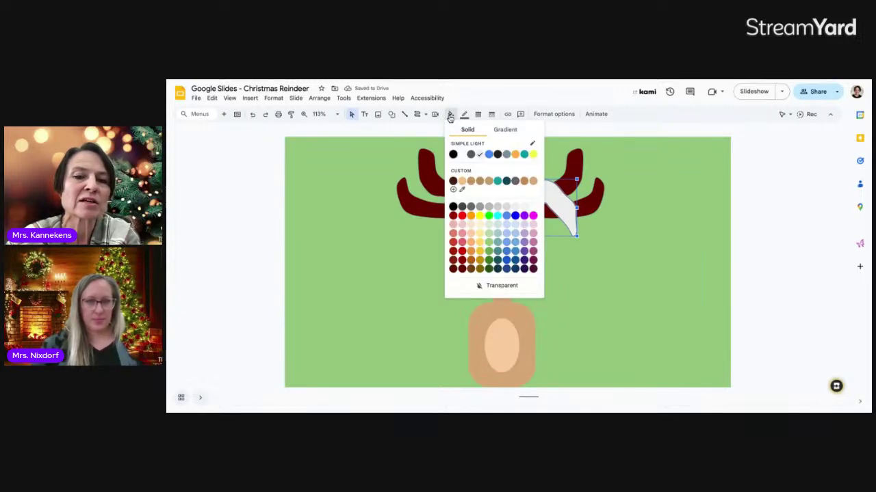
{"action": "left_click", "coordinate": [462, 252]}
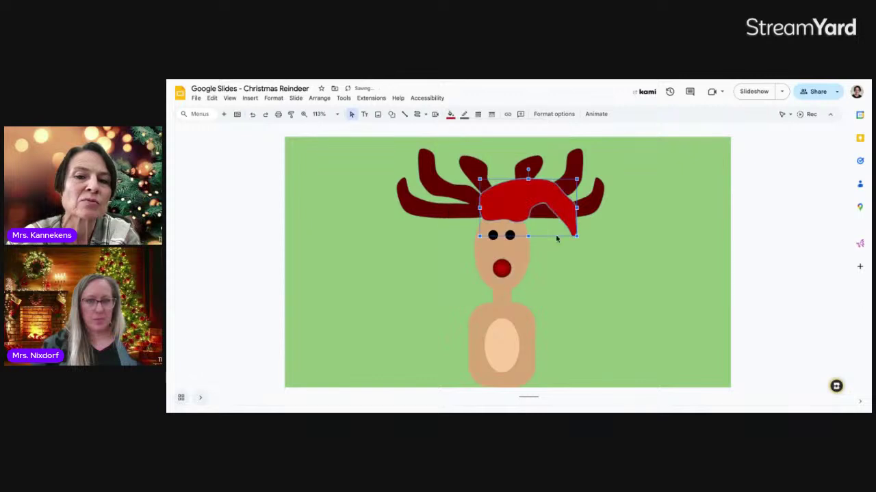
{"action": "left_click", "coordinate": [592, 259]}
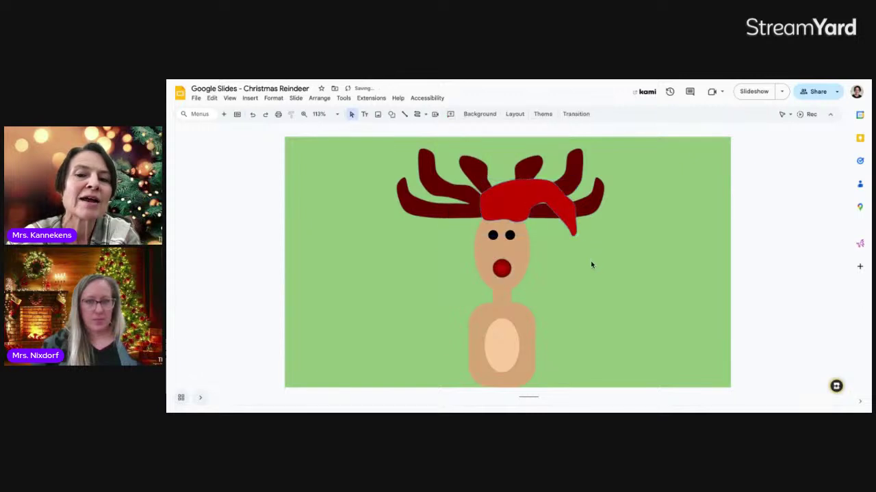
{"action": "left_click", "coordinate": [510, 207]}
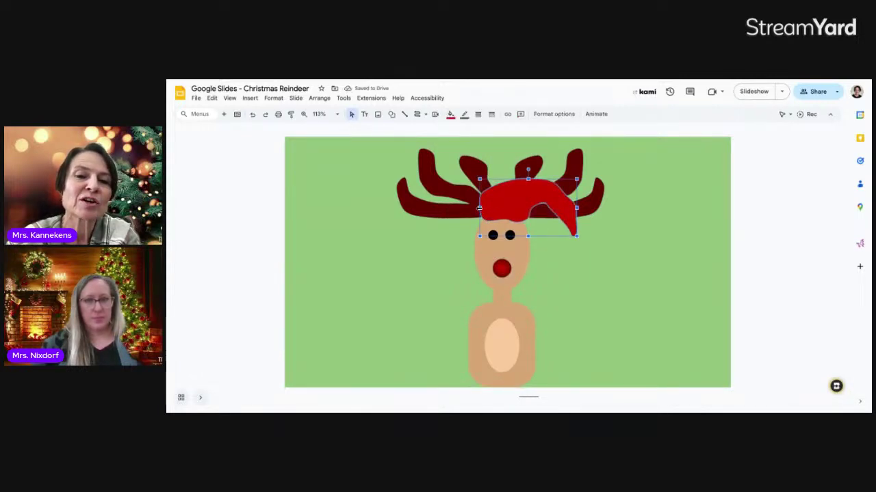
{"action": "left_click_drag", "start_coordinate": [480, 207], "coordinate": [477, 207]}
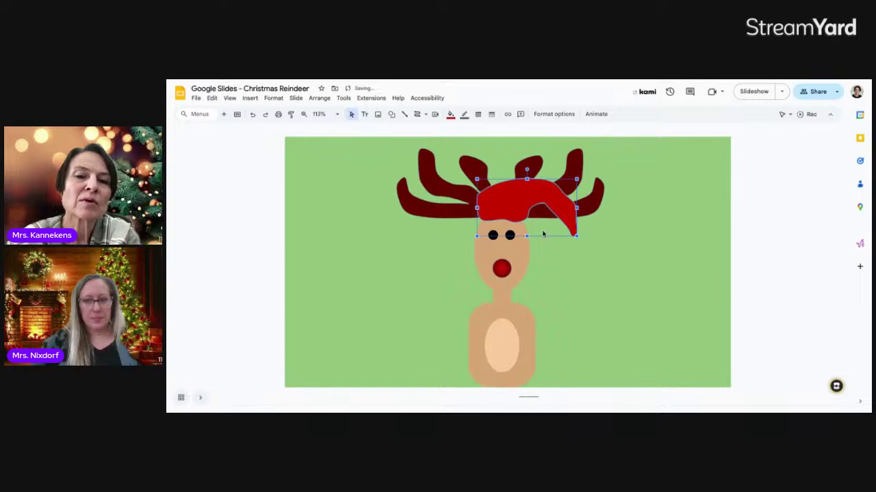
{"action": "left_click", "coordinate": [569, 266]}
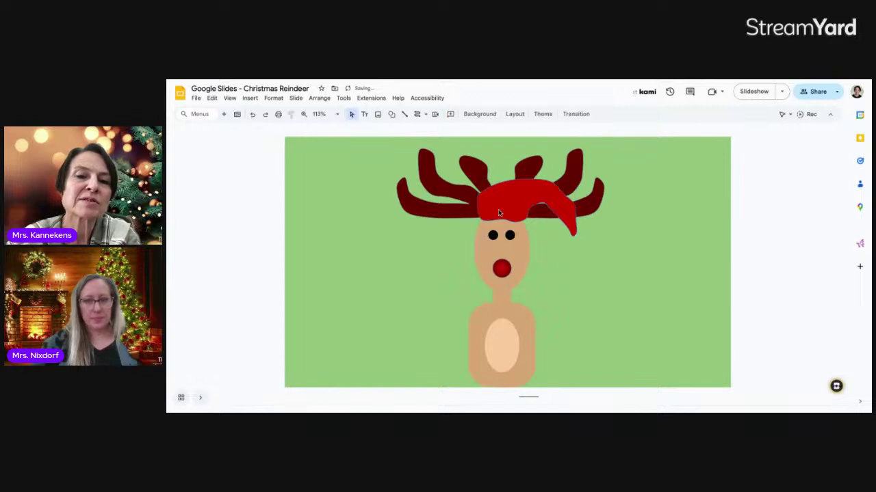
- Draw a trial curve across the forehead, then discard it
{"action": "left_click", "coordinate": [408, 117]}
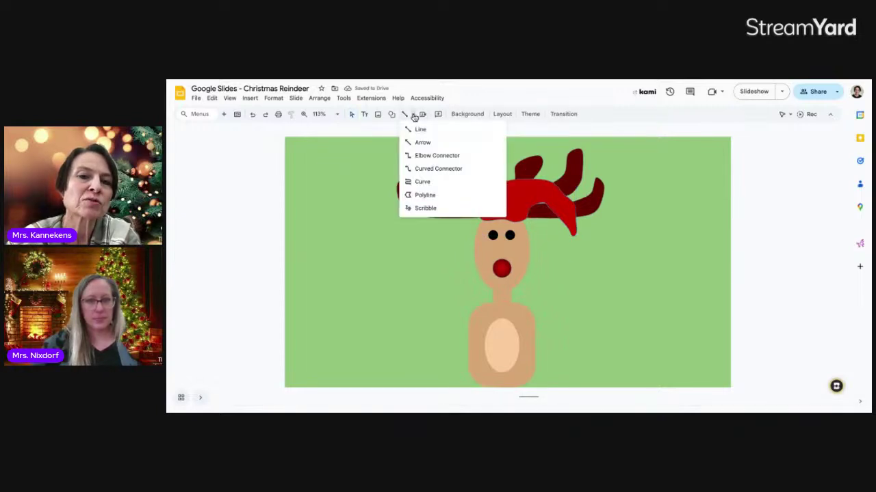
{"action": "left_click", "coordinate": [420, 180]}
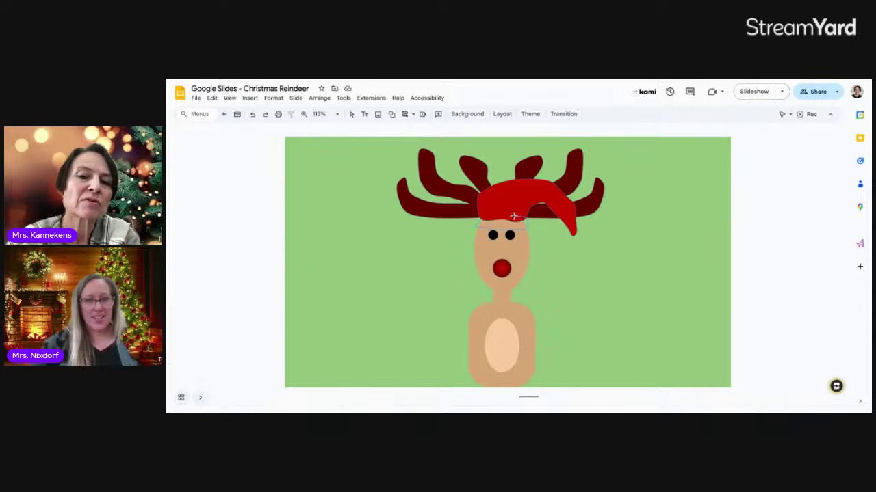
{"action": "double_click", "coordinate": [502, 215]}
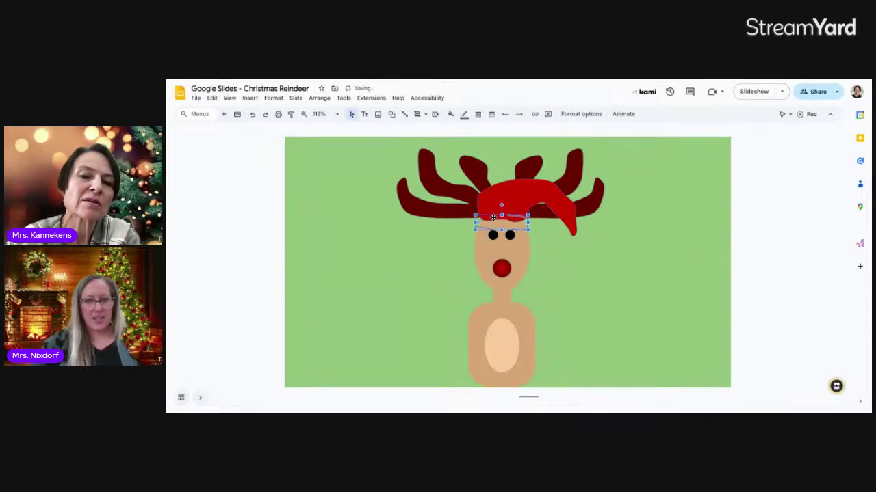
{"action": "left_click", "coordinate": [554, 239]}
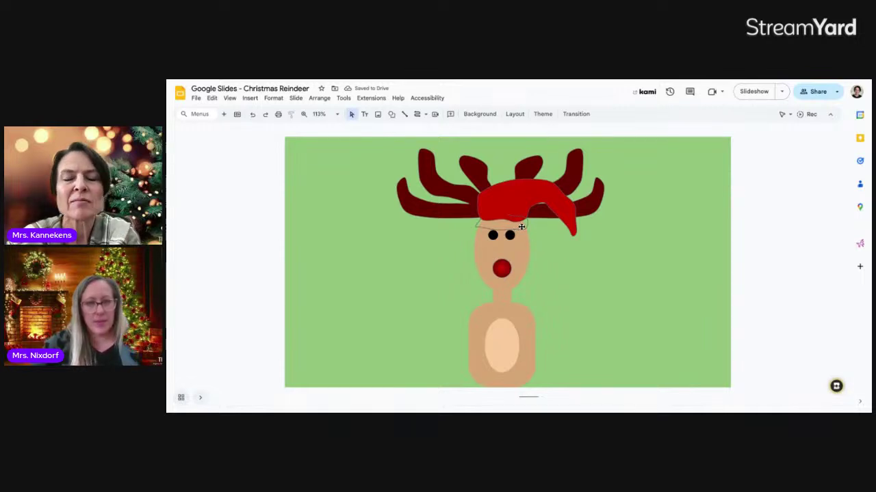
{"action": "left_click", "coordinate": [521, 227]}
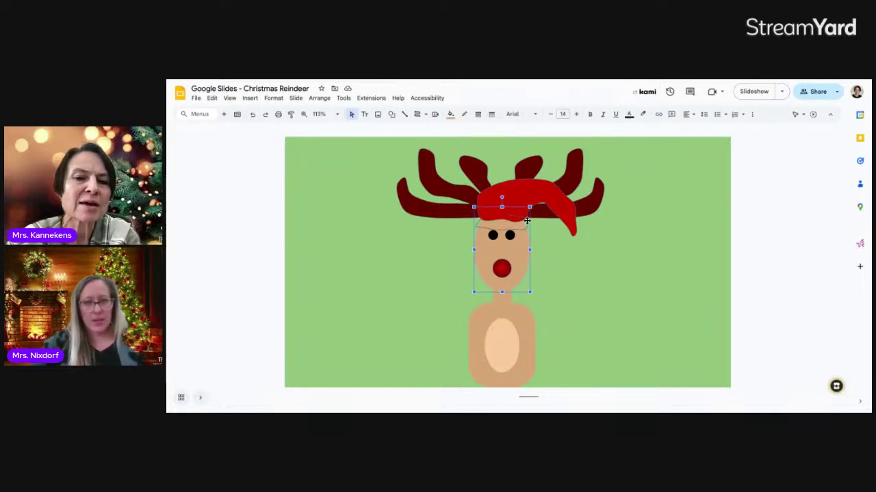
{"action": "left_click", "coordinate": [527, 226]}
{"action": "left_click", "coordinate": [528, 225]}
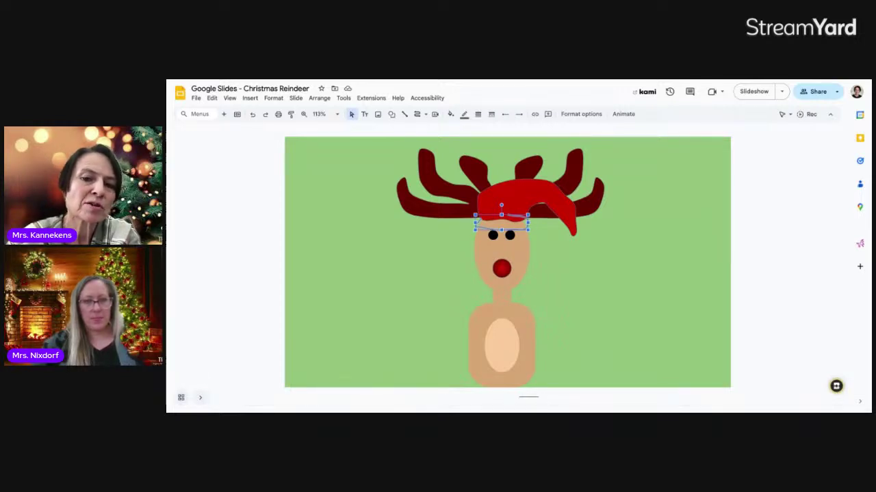
{"action": "key", "text": "Escape"}
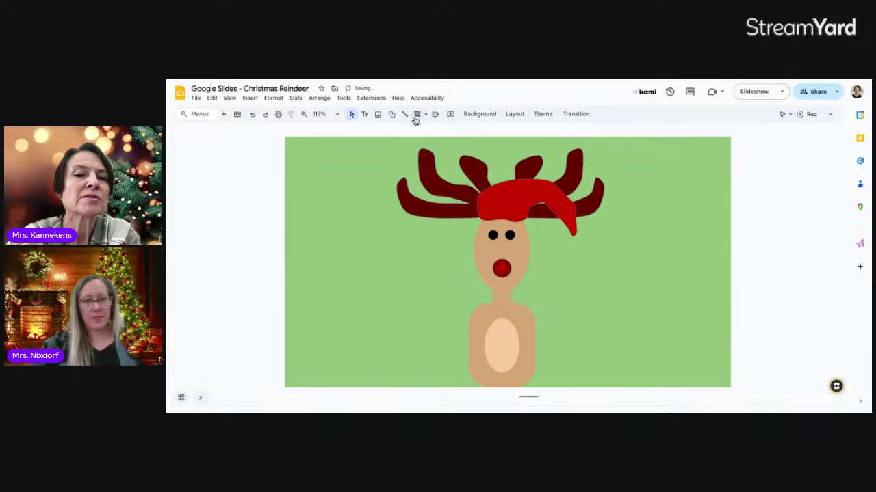
- Draw a closed curve brim under the hat, centre it, and fill it white
{"action": "left_click", "coordinate": [415, 117]}
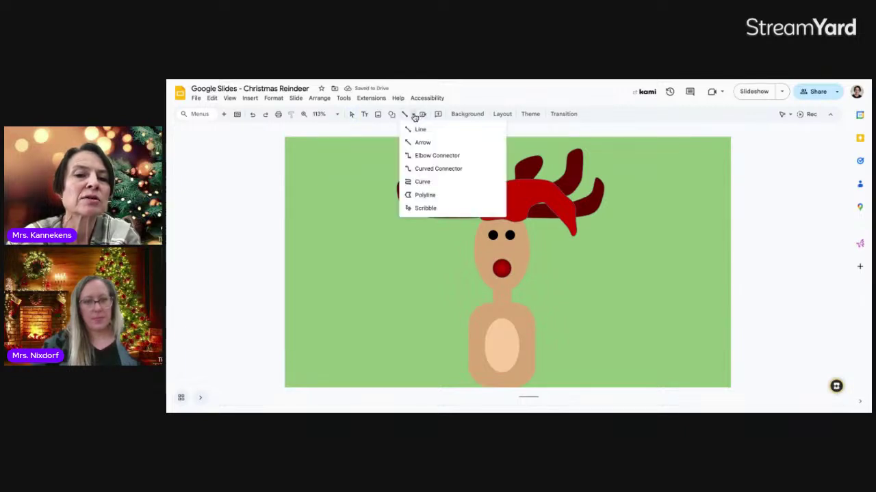
{"action": "left_click", "coordinate": [422, 181]}
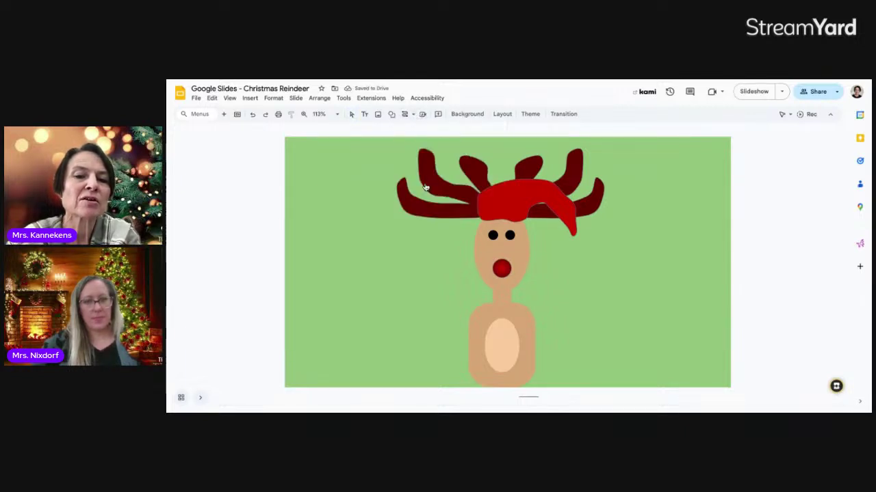
{"action": "left_click", "coordinate": [476, 219]}
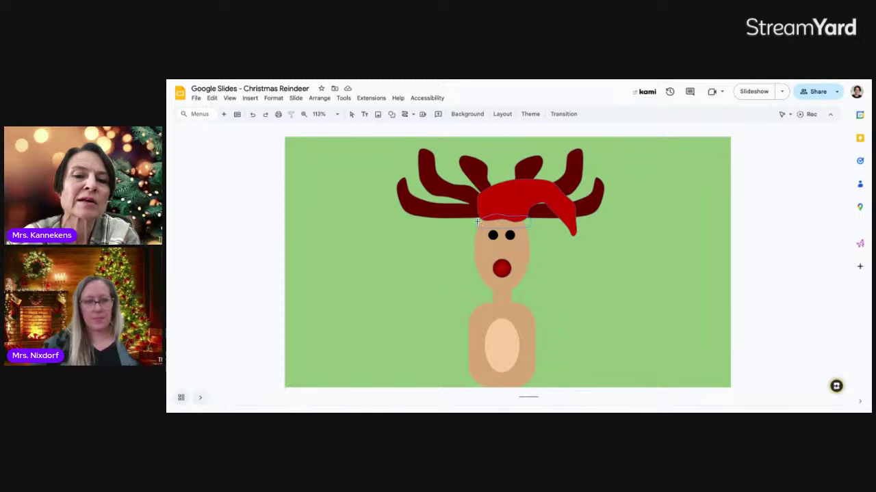
{"action": "left_click", "coordinate": [478, 220]}
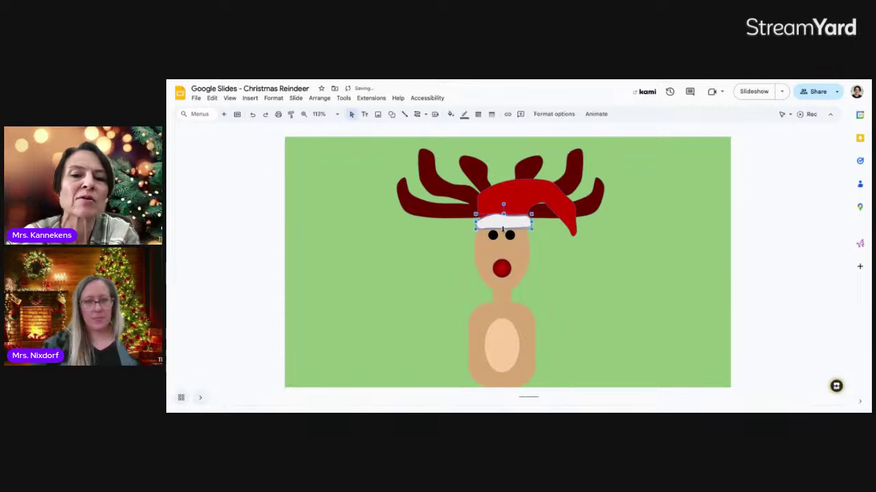
{"action": "left_click_drag", "start_coordinate": [498, 225], "coordinate": [497, 224]}
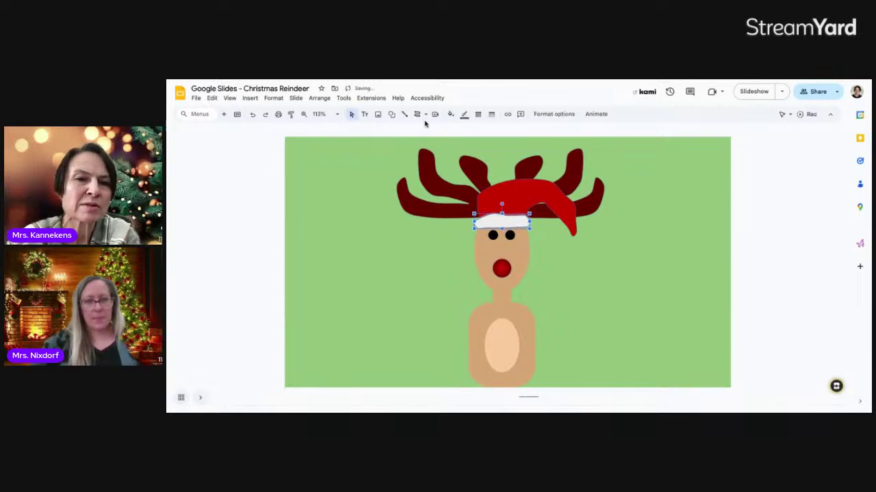
{"action": "left_click", "coordinate": [451, 114]}
{"action": "left_click", "coordinate": [463, 157]}
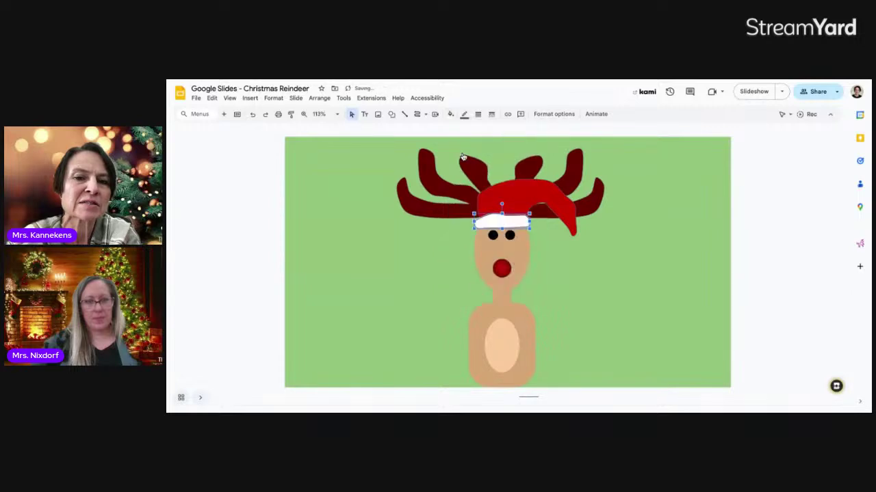
- Make the brim's outline transparent and widen the Santa hat to the left
{"action": "left_click", "coordinate": [563, 258]}
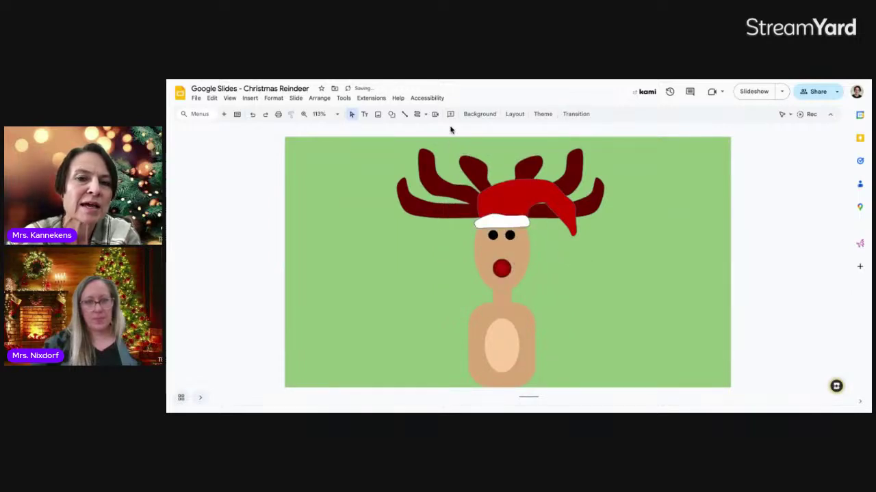
{"action": "left_click", "coordinate": [506, 220]}
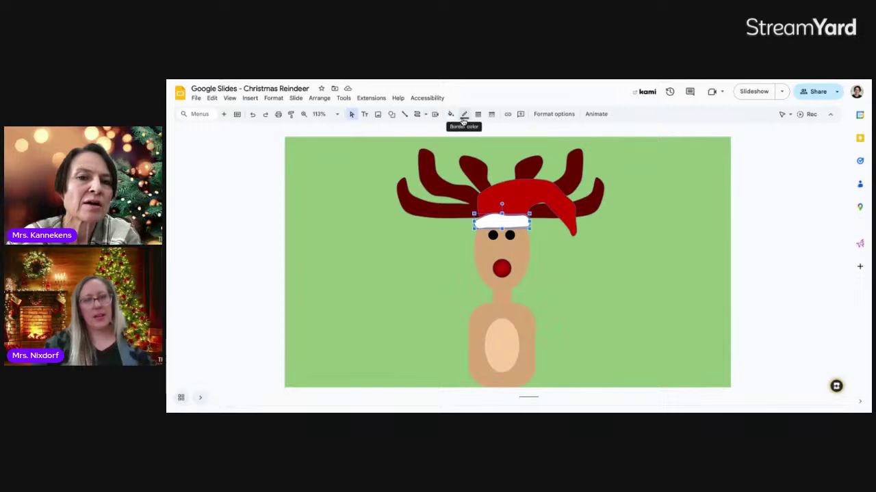
{"action": "left_click", "coordinate": [463, 115]}
{"action": "left_click", "coordinate": [500, 272]}
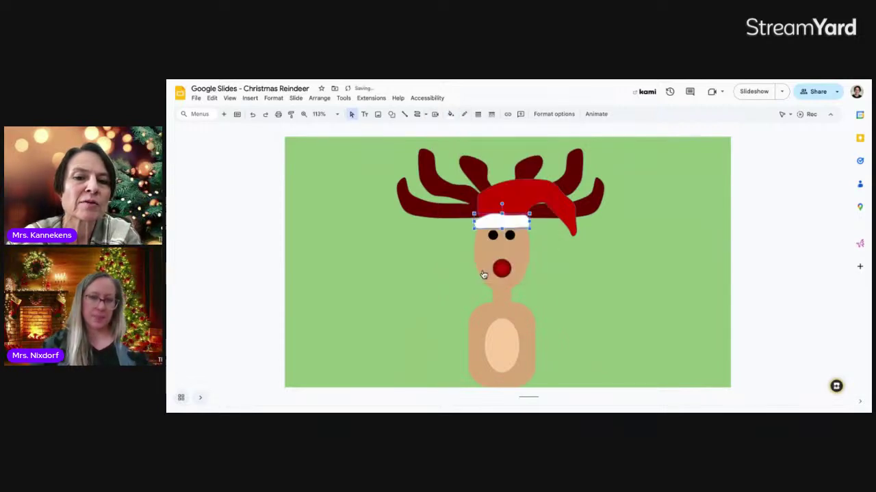
{"action": "left_click", "coordinate": [481, 205]}
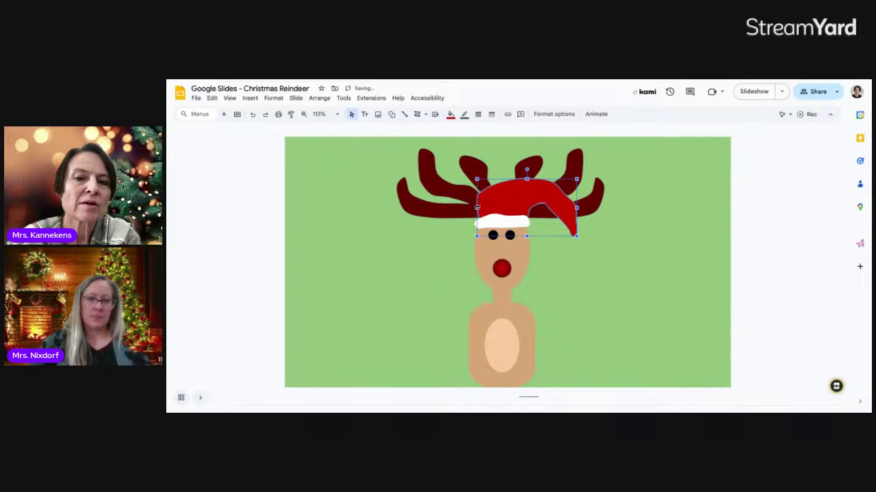
{"action": "left_click_drag", "start_coordinate": [476, 206], "coordinate": [473, 207]}
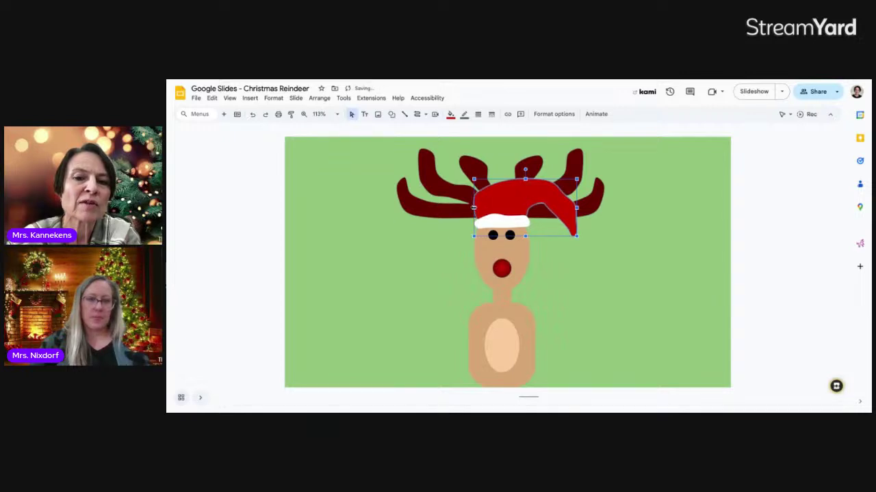
{"action": "left_click", "coordinate": [545, 230]}
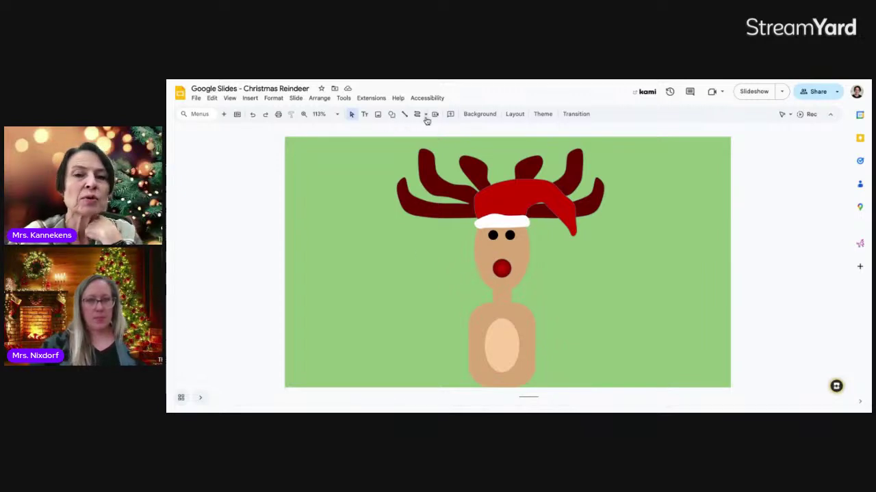
{"action": "left_click", "coordinate": [391, 116]}
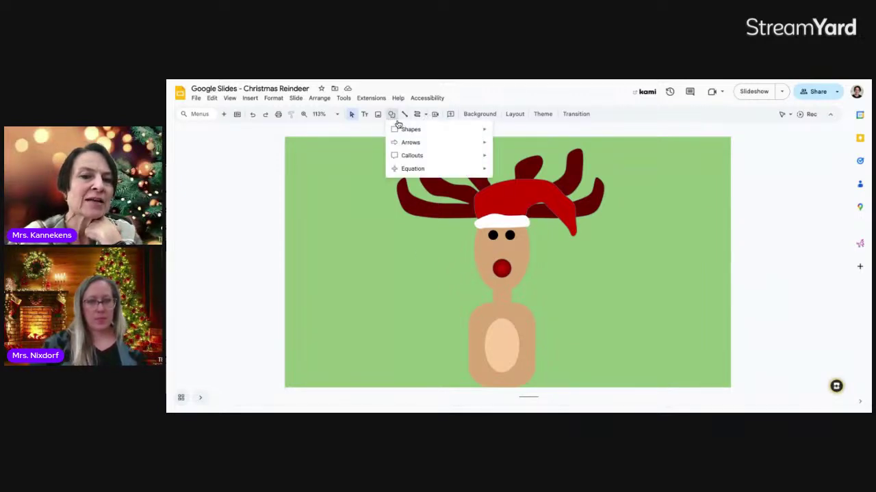
{"action": "mouse_move", "coordinate": [406, 142]}
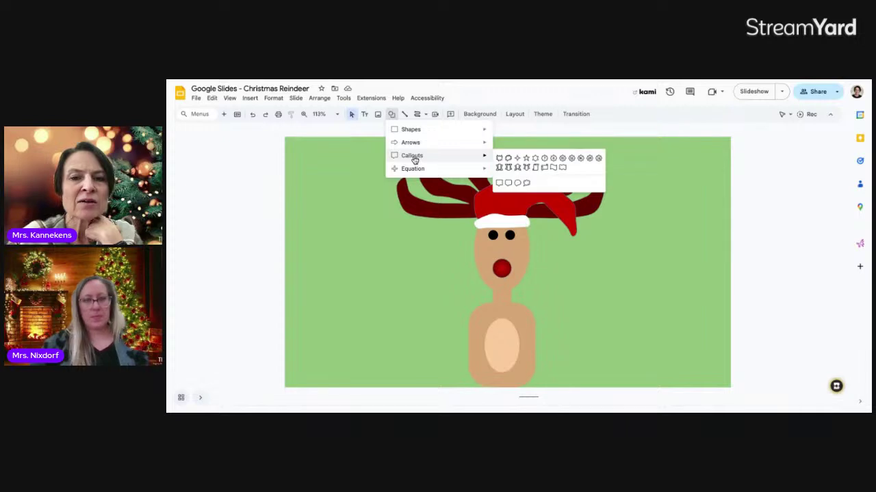
{"action": "mouse_move", "coordinate": [477, 157]}
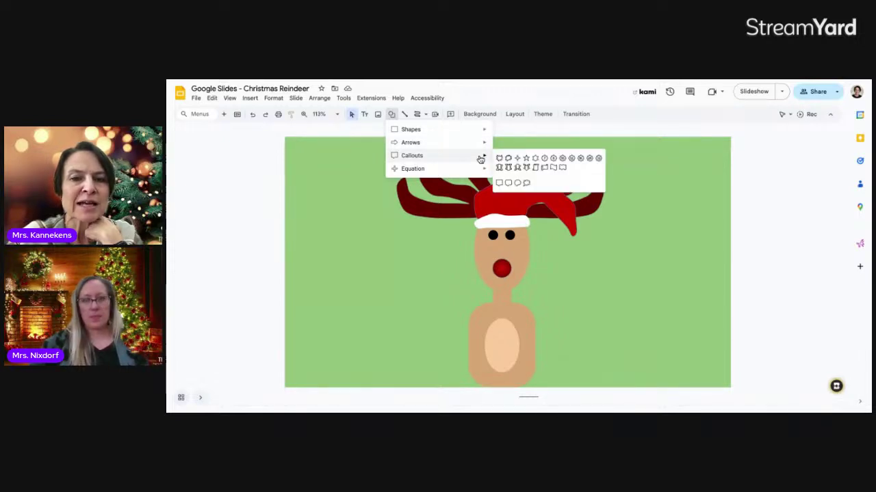
{"action": "left_click", "coordinate": [552, 168]}
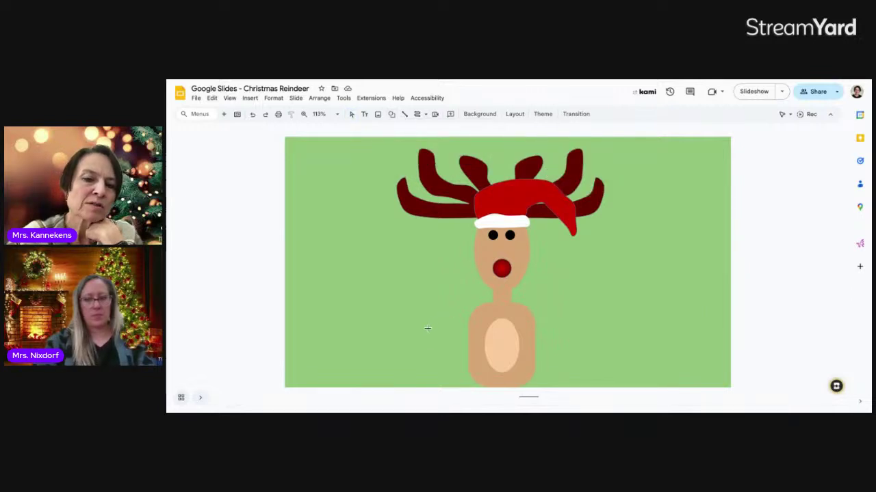
{"action": "left_click_drag", "start_coordinate": [428, 328], "coordinate": [579, 394]}
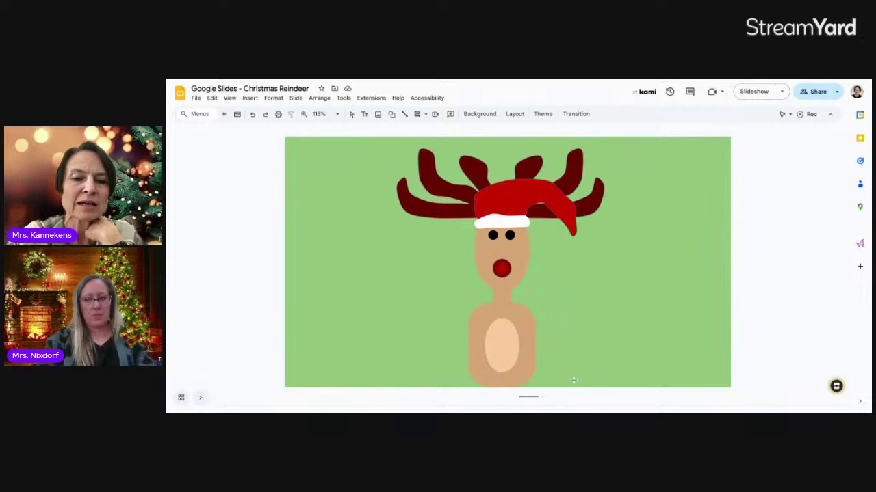
{"action": "left_click_drag", "start_coordinate": [436, 333], "coordinate": [589, 385]}
{"action": "left_click_drag", "start_coordinate": [552, 360], "coordinate": [543, 361]}
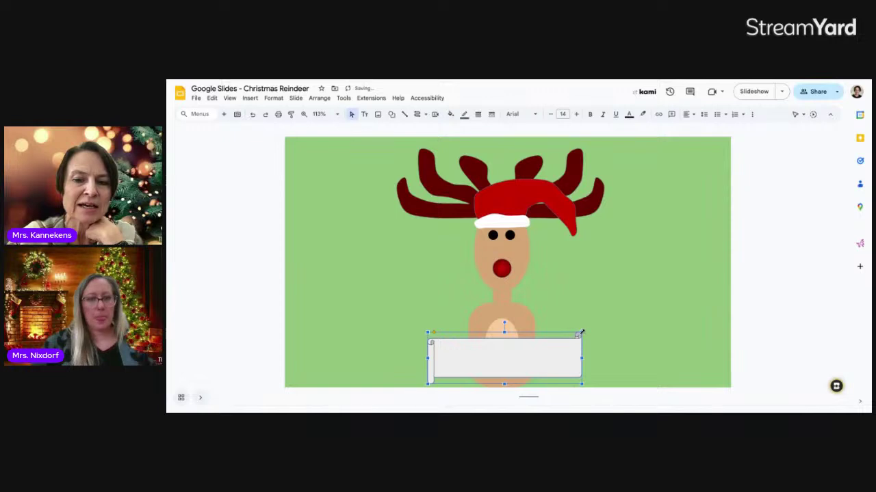
{"action": "left_click_drag", "start_coordinate": [582, 332], "coordinate": [565, 357]}
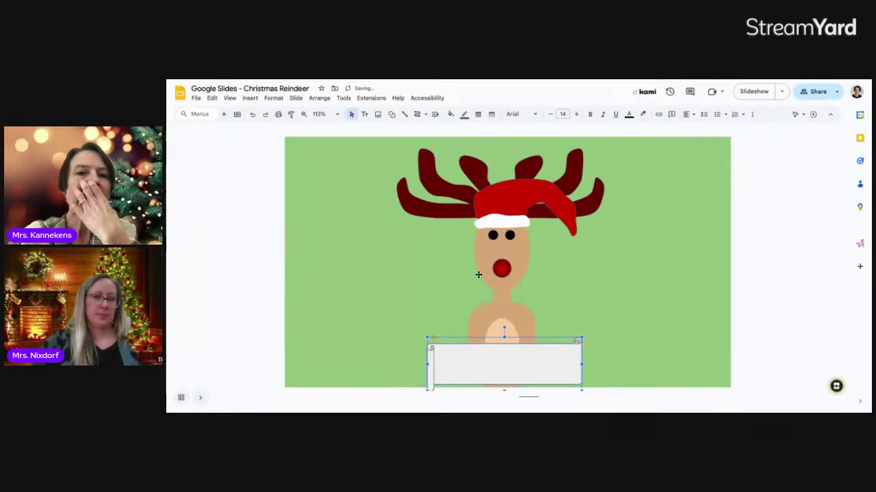
{"action": "left_click", "coordinate": [450, 115]}
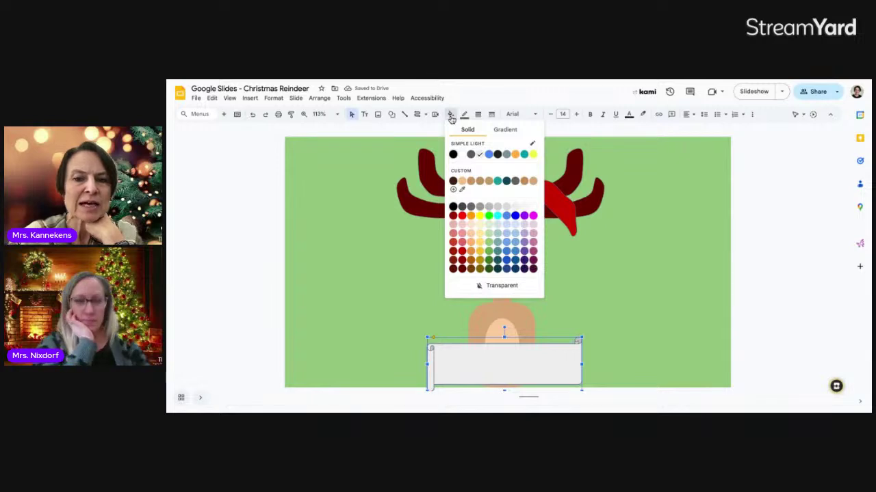
{"action": "left_click", "coordinate": [489, 251]}
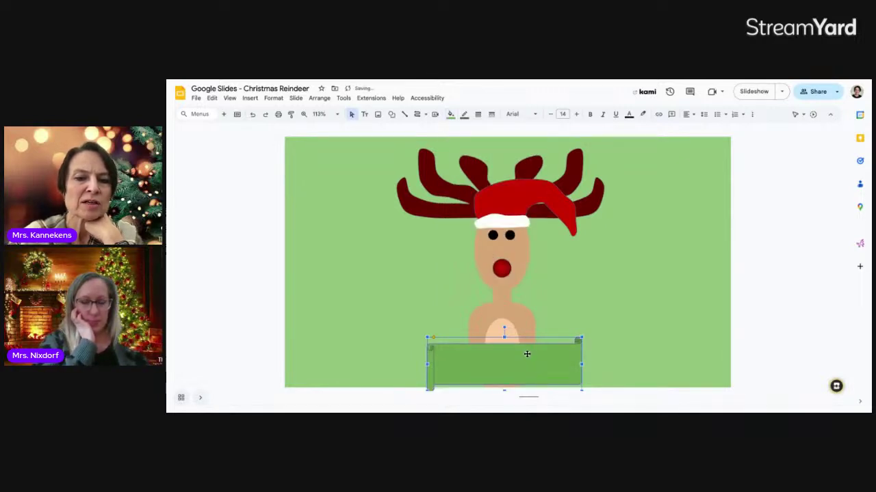
{"action": "left_click", "coordinate": [604, 341]}
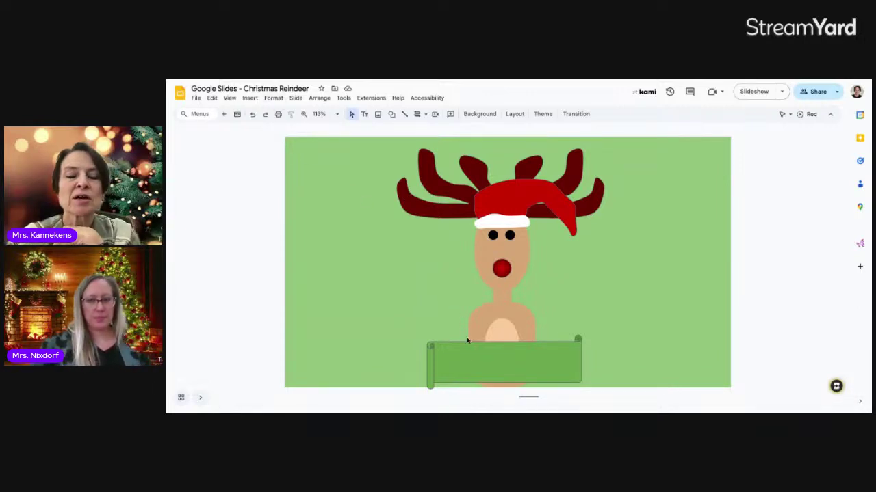
{"action": "left_click", "coordinate": [250, 99]}
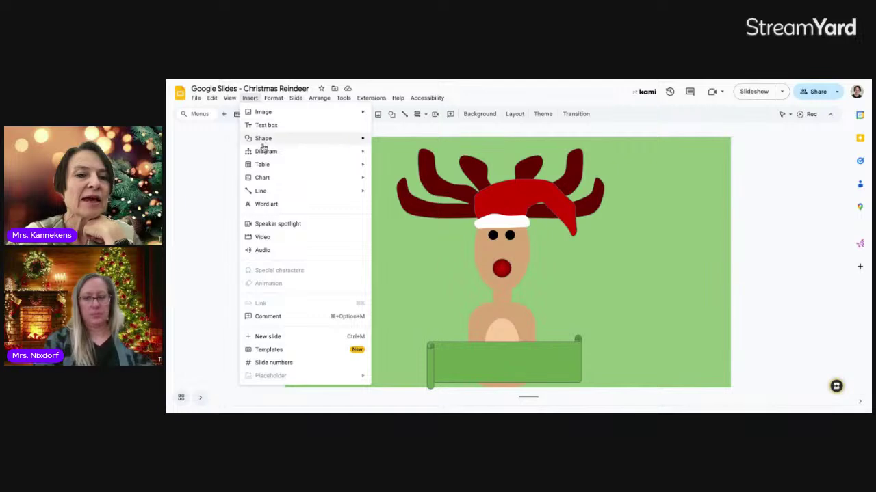
{"action": "left_click", "coordinate": [266, 204]}
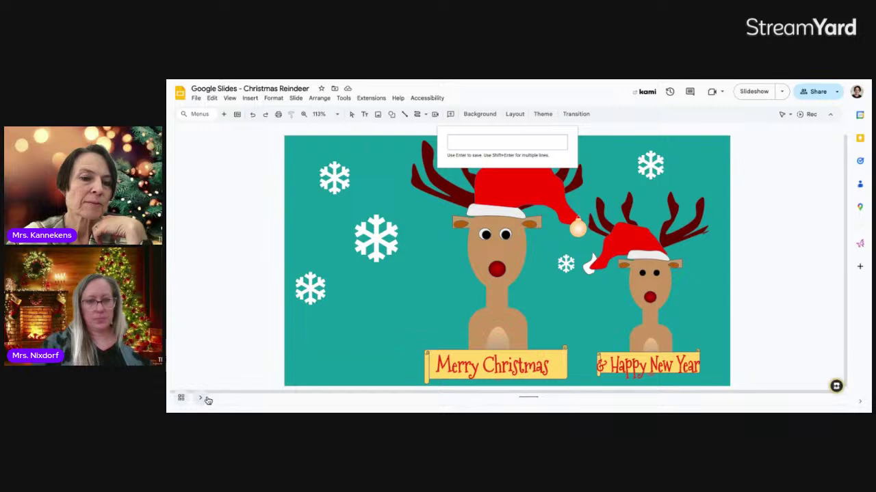
{"action": "left_click", "coordinate": [181, 401]}
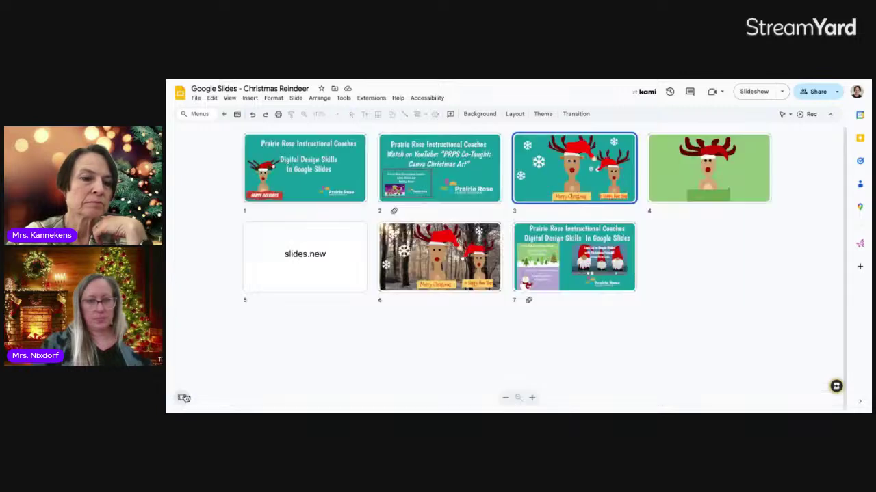
{"action": "left_click", "coordinate": [669, 184]}
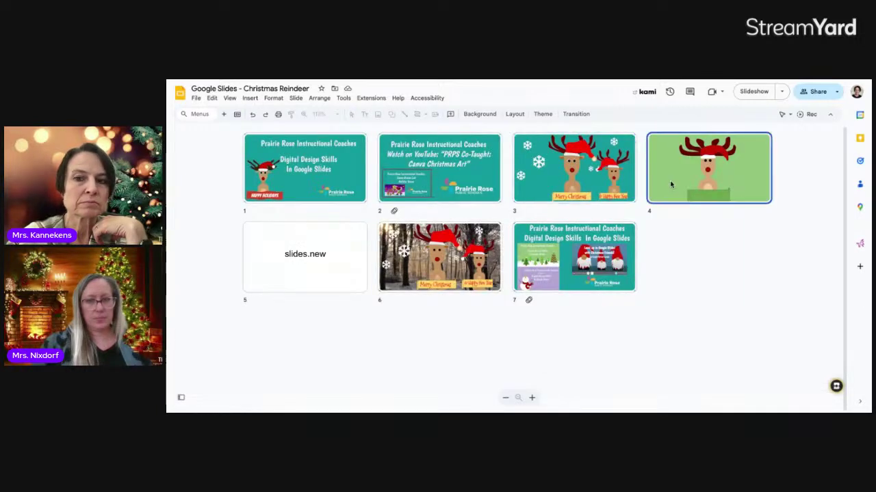
{"action": "double_click", "coordinate": [670, 184]}
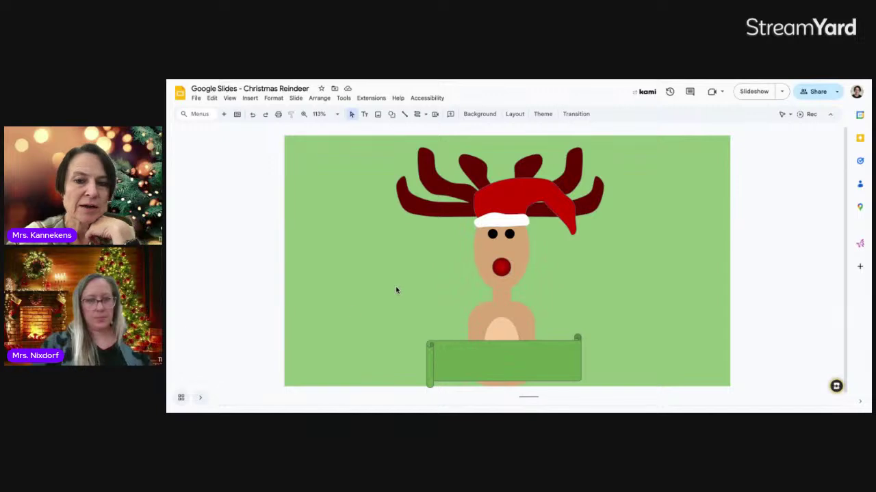
{"action": "left_click", "coordinate": [254, 98]}
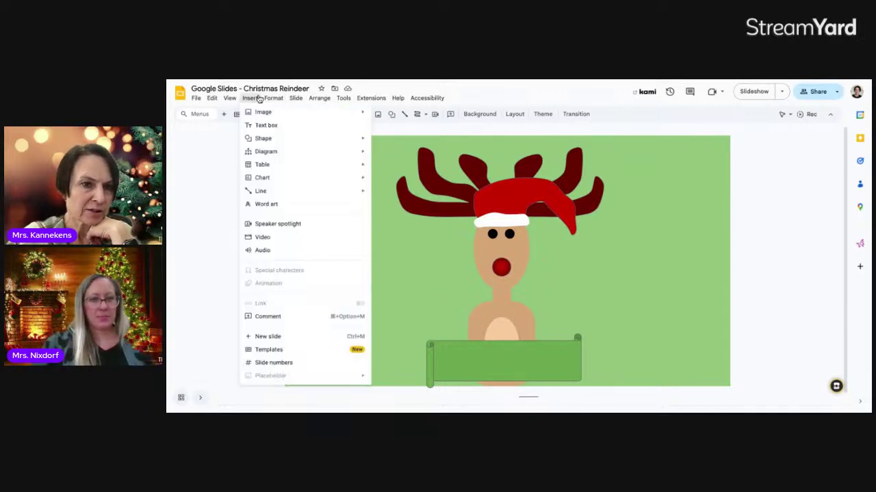
- Insert 'Merry Christmas' word art, shrink it, and place it on the green banner
{"action": "left_click", "coordinate": [285, 204]}
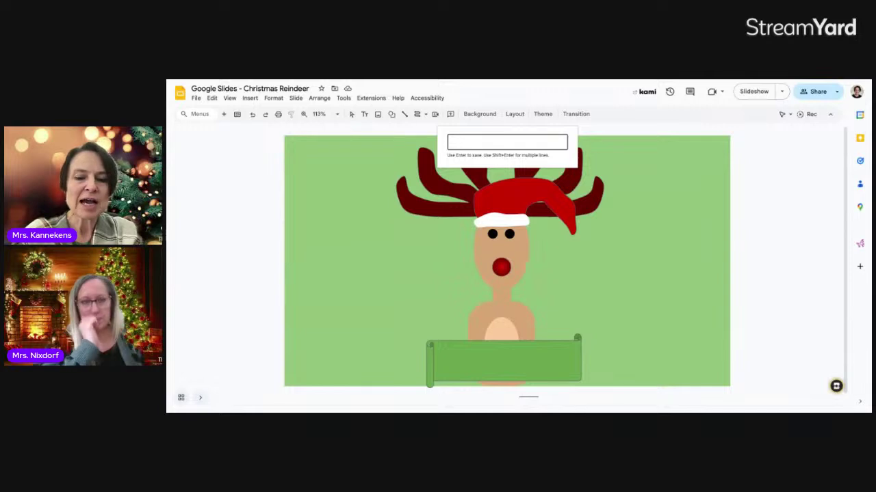
{"action": "type", "text": "Me"}
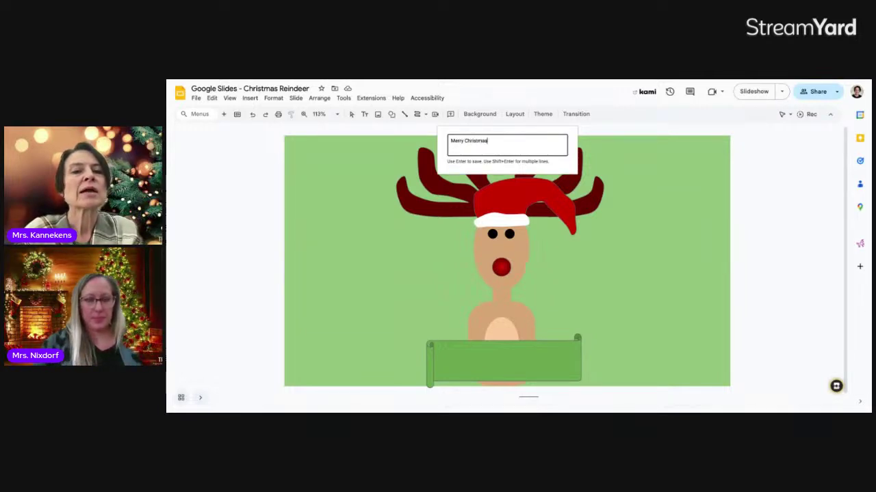
{"action": "type", "text": "rry Christmas"}
{"action": "key", "text": "Return"}
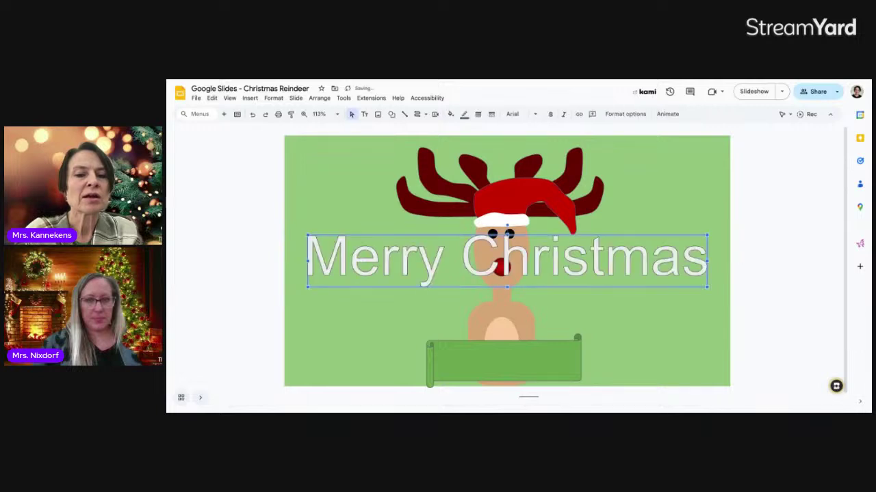
{"action": "left_click_drag", "start_coordinate": [504, 249], "coordinate": [504, 247]}
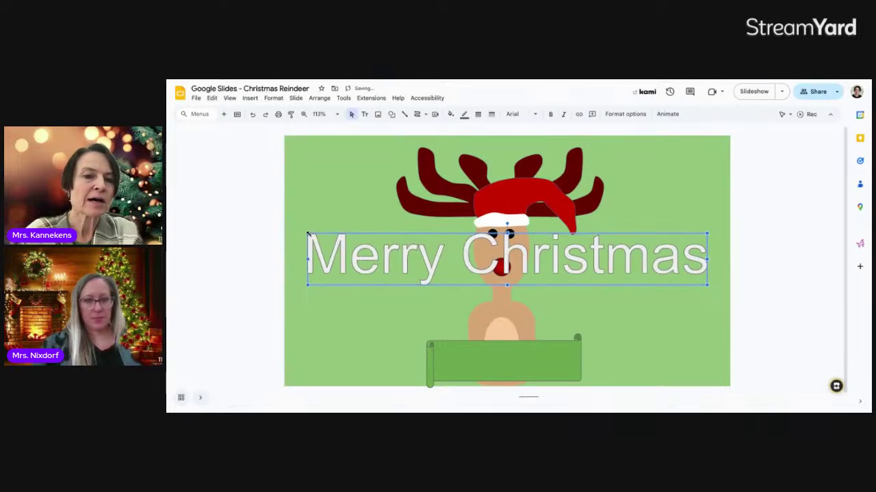
{"action": "left_click_drag", "start_coordinate": [307, 234], "coordinate": [525, 253]}
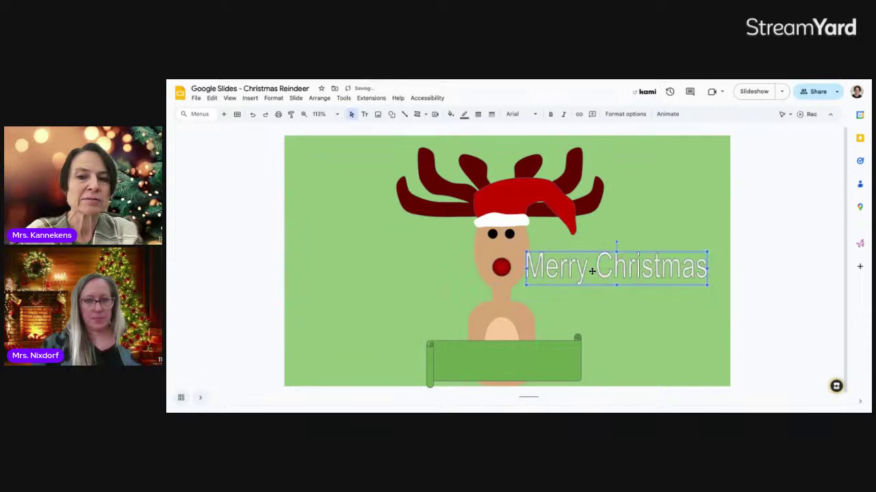
{"action": "left_click_drag", "start_coordinate": [568, 300], "coordinate": [547, 363]}
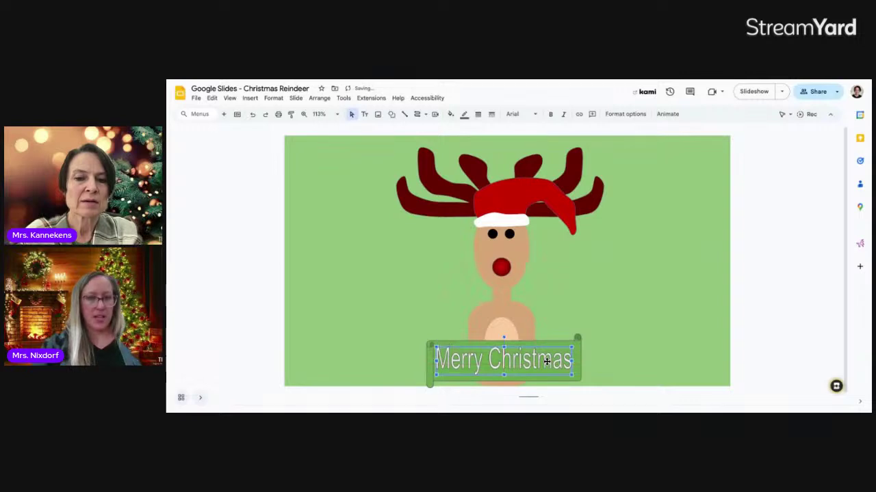
{"action": "double_click", "coordinate": [548, 363]}
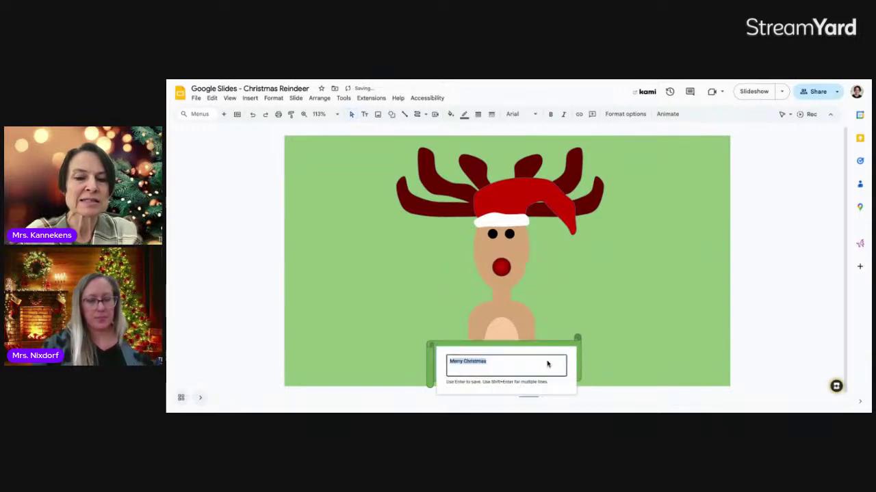
{"action": "key", "text": "Return"}
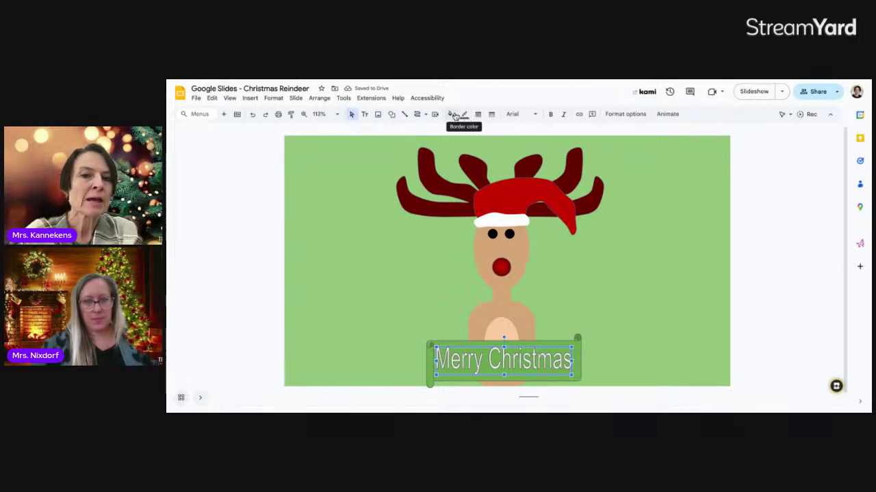
- Fill the Merry Christmas word art light tan instead of white, then reselect it
{"action": "left_click", "coordinate": [451, 115]}
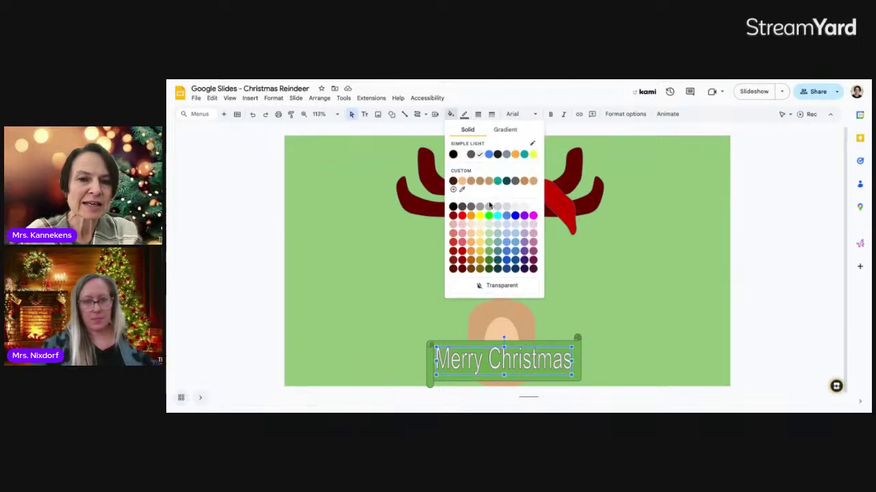
{"action": "left_click", "coordinate": [481, 245]}
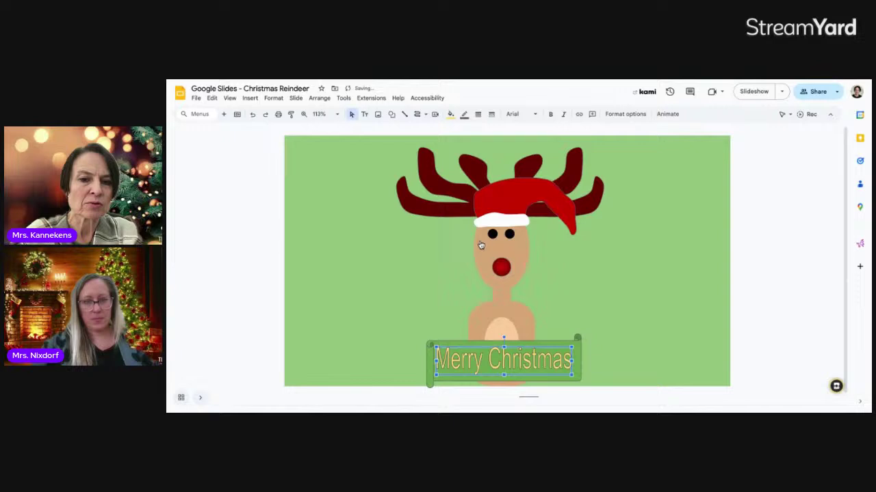
{"action": "left_click", "coordinate": [588, 286]}
{"action": "left_click", "coordinate": [551, 356]}
{"action": "left_click", "coordinate": [547, 359]}
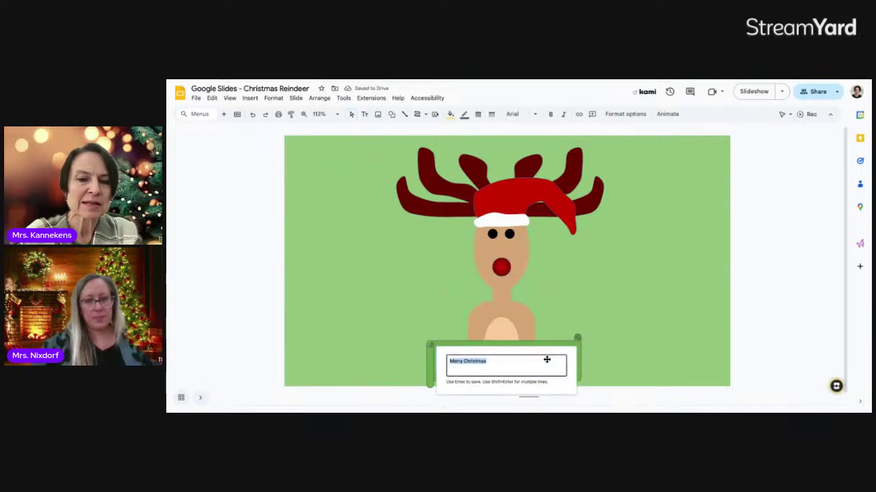
{"action": "left_click", "coordinate": [611, 339]}
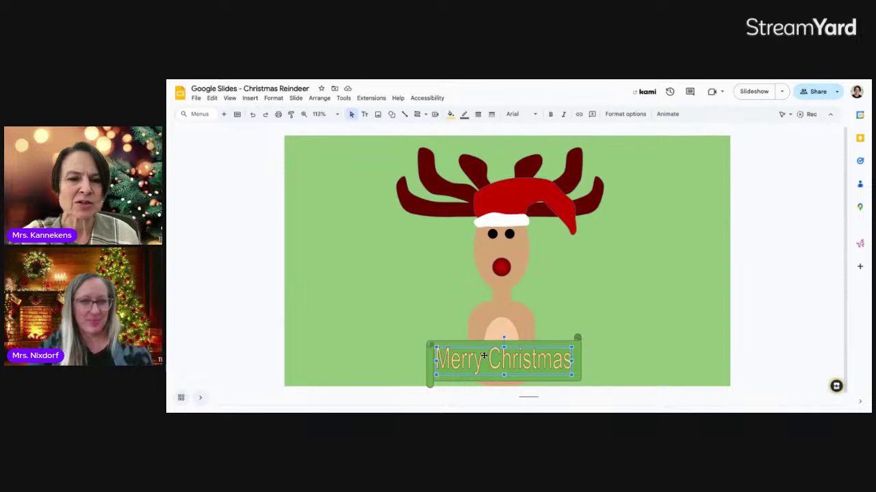
{"action": "left_click", "coordinate": [534, 116]}
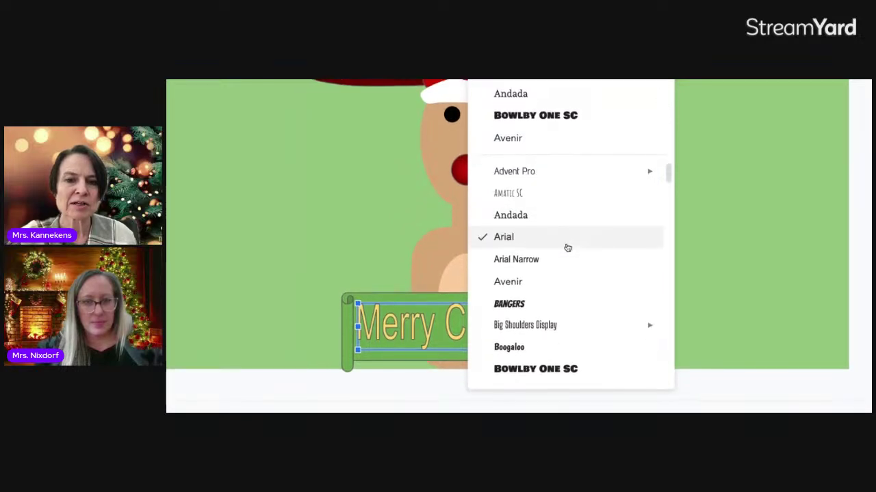
- Try the Butcherman font on the Merry Christmas word art
{"action": "scroll", "coordinate": [573, 247], "scroll_direction": "down", "scroll_amount": 3}
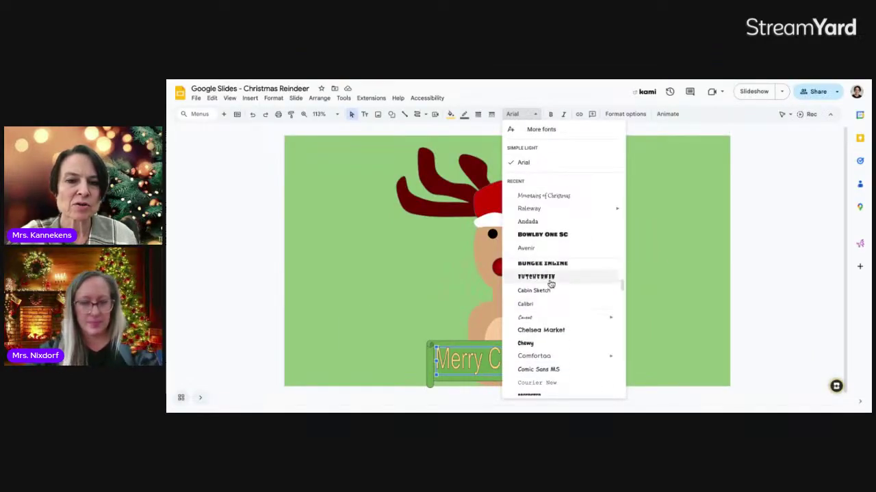
{"action": "left_click", "coordinate": [550, 277]}
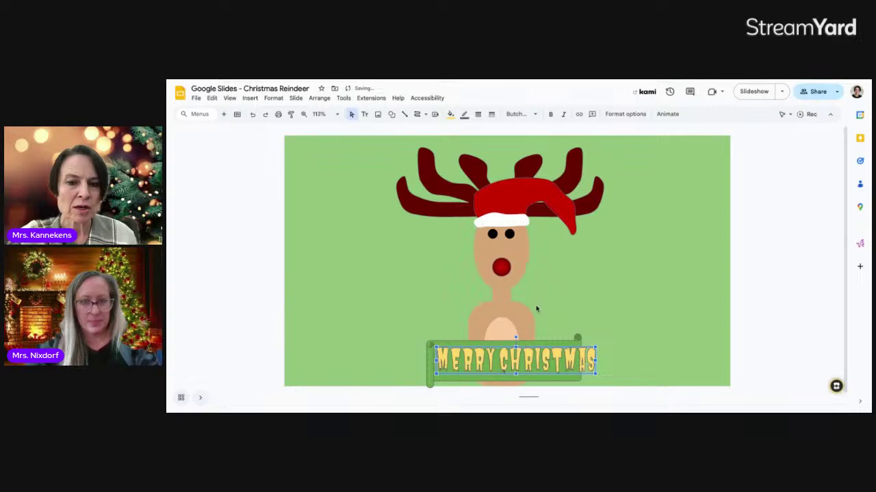
{"action": "right_click", "coordinate": [513, 362]}
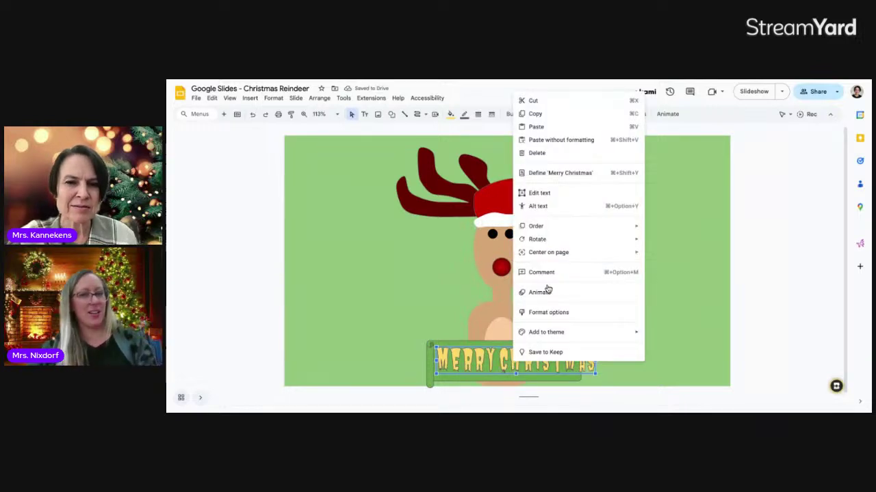
{"action": "left_click", "coordinate": [468, 315]}
{"action": "left_click", "coordinate": [488, 347]}
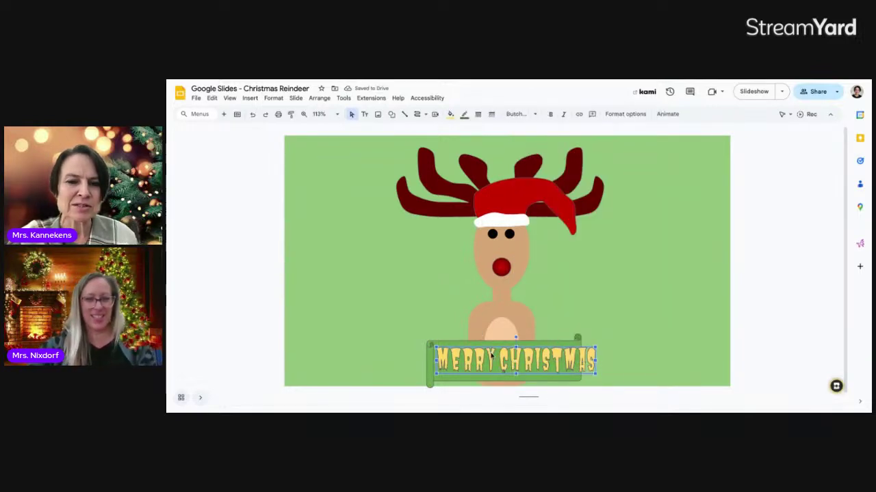
- Switch the word art to Fugaz One and narrow it to fit the banner
{"action": "left_click", "coordinate": [536, 115]}
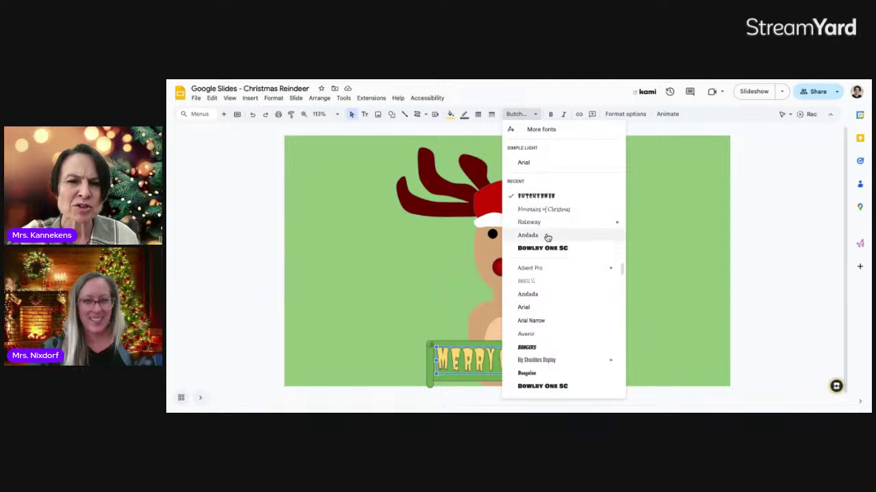
{"action": "scroll", "coordinate": [547, 303], "scroll_direction": "down", "scroll_amount": 5}
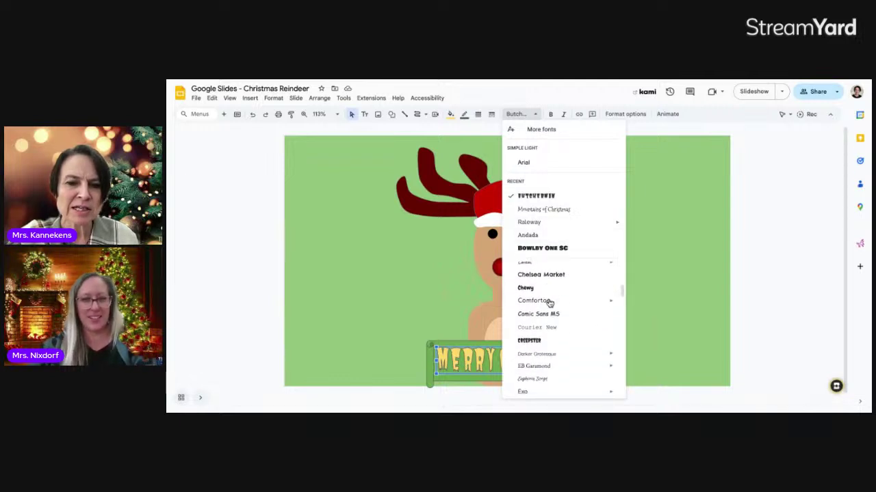
{"action": "scroll", "coordinate": [548, 307], "scroll_direction": "down", "scroll_amount": 2}
{"action": "scroll", "coordinate": [545, 326], "scroll_direction": "down", "scroll_amount": 3}
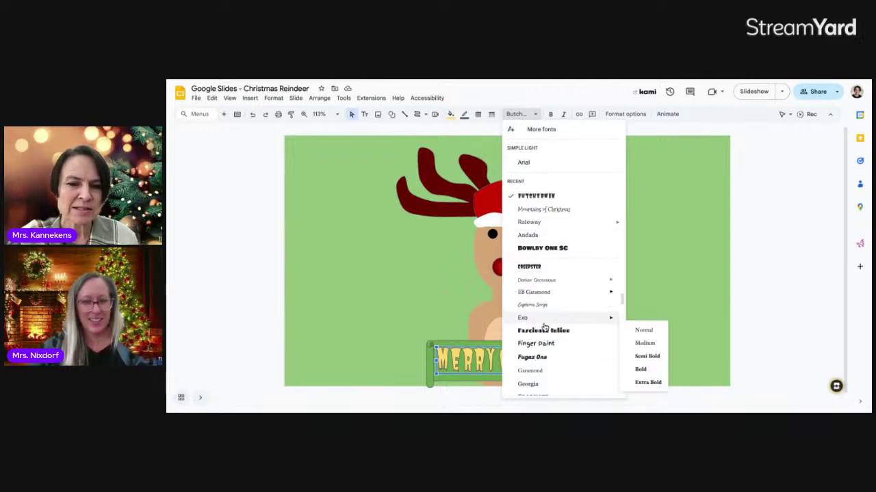
{"action": "scroll", "coordinate": [545, 328], "scroll_direction": "down", "scroll_amount": 1}
{"action": "left_click", "coordinate": [541, 310]}
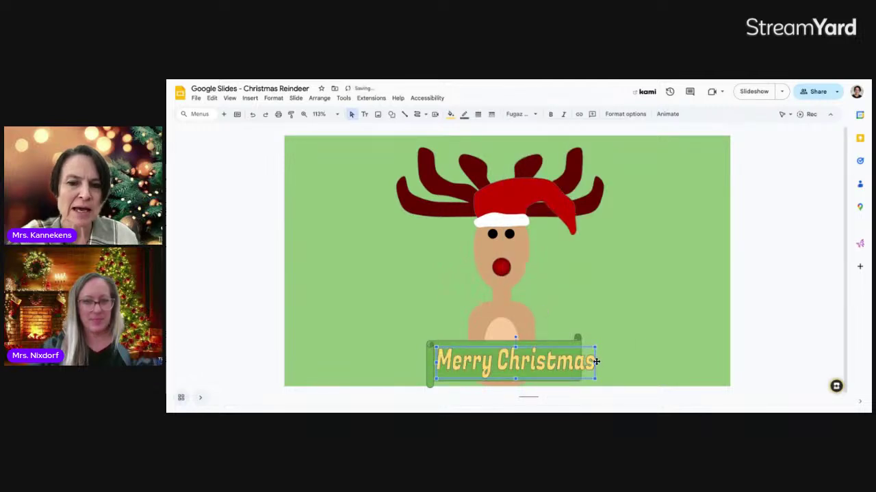
{"action": "left_click_drag", "start_coordinate": [587, 363], "coordinate": [577, 363]}
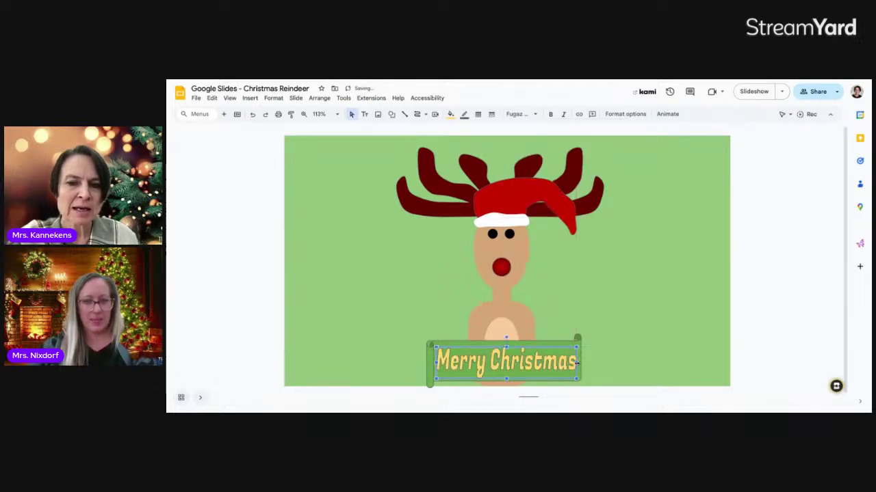
- Try Mountains of Christmas in bold, then return to Fugaz One and narrow the text box
{"action": "left_click", "coordinate": [525, 118]}
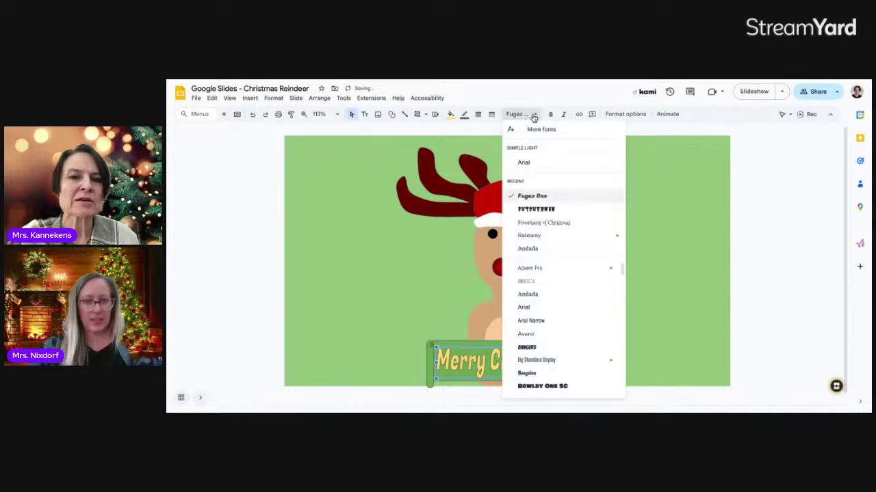
{"action": "left_click", "coordinate": [537, 223]}
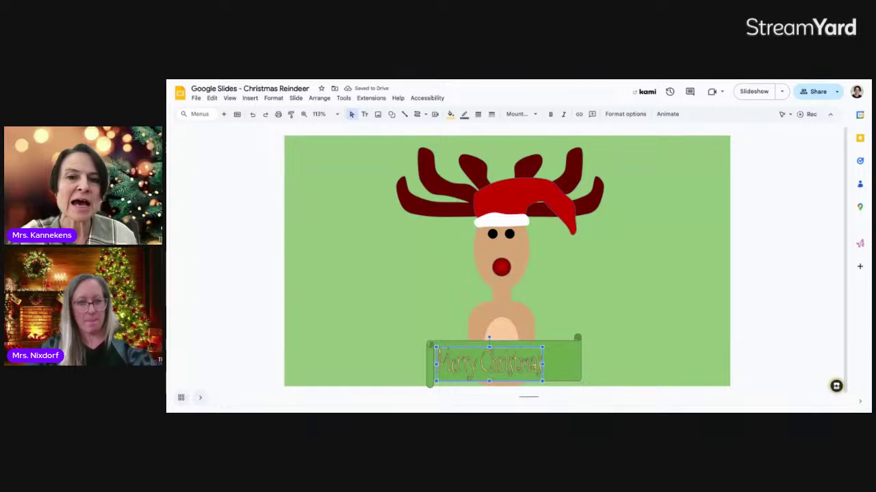
{"action": "left_click", "coordinate": [552, 115]}
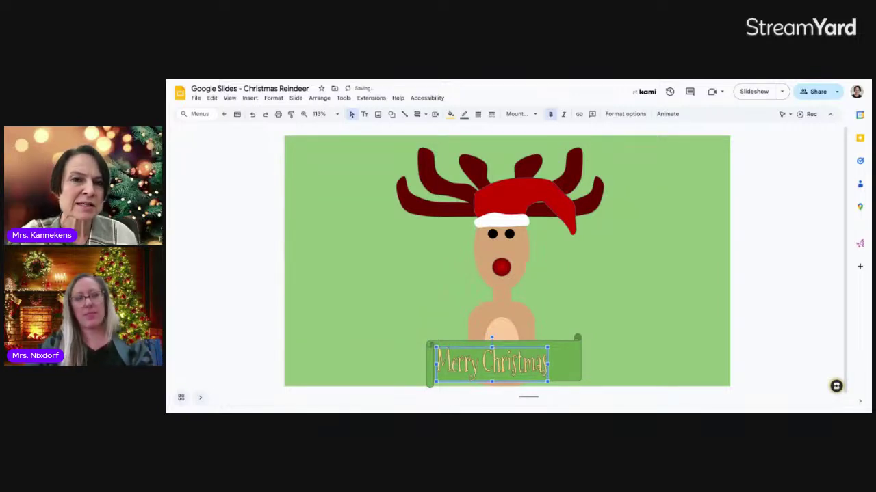
{"action": "left_click", "coordinate": [536, 116]}
{"action": "left_click", "coordinate": [543, 209]}
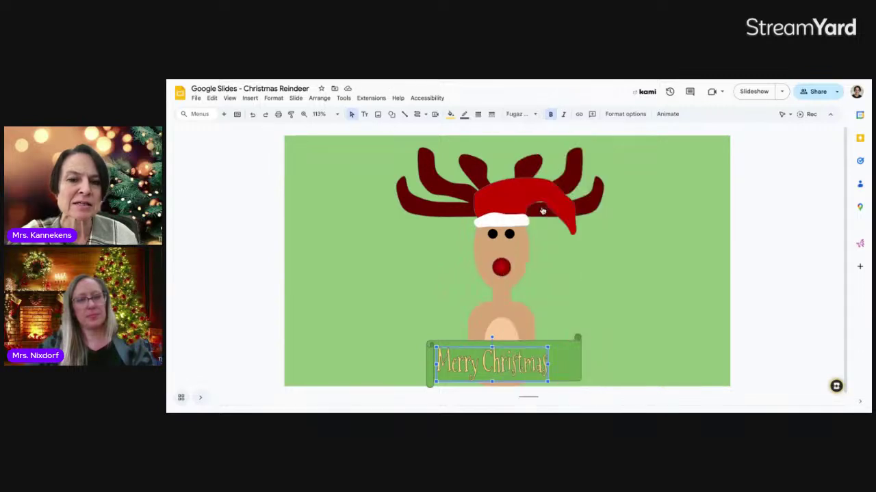
{"action": "left_click_drag", "start_coordinate": [583, 364], "coordinate": [579, 364]}
{"action": "left_click", "coordinate": [596, 367]}
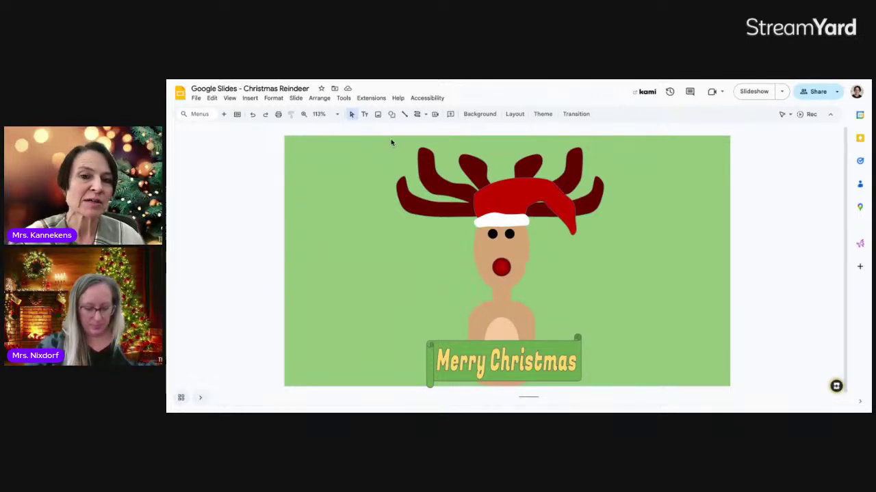
- Marquee-select every part of the reindeer together with its Merry Christmas banner
{"action": "left_click_drag", "start_coordinate": [387, 138], "coordinate": [602, 386]}
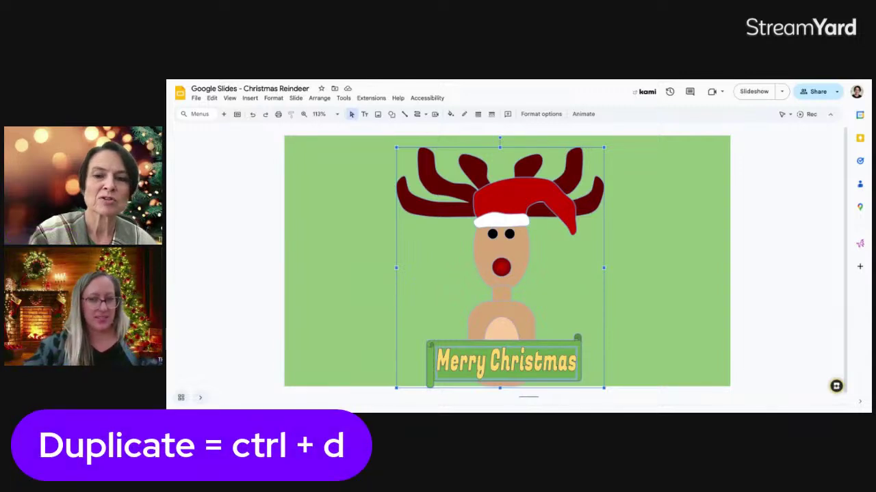
- Duplicate the reindeer and banner with Ctrl+D, shrink the copy, and place it beside the original
{"action": "key", "text": "ctrl+d"}
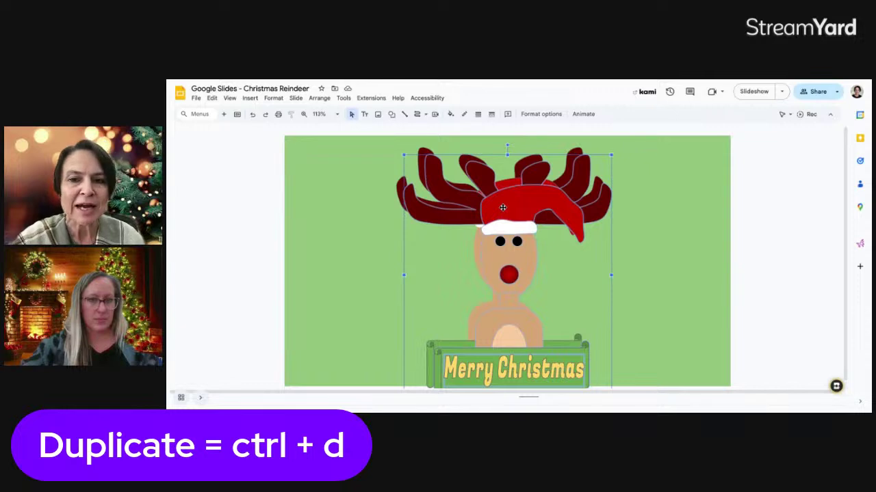
{"action": "left_click_drag", "start_coordinate": [502, 207], "coordinate": [674, 213]}
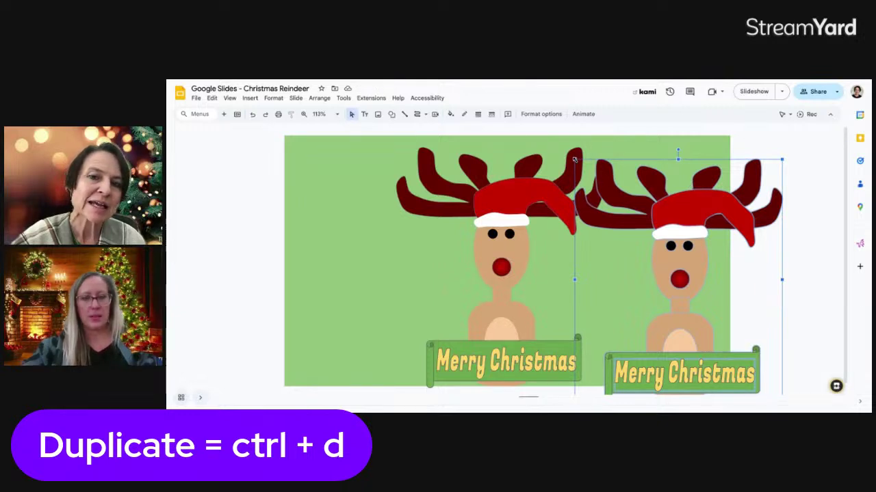
{"action": "left_click_drag", "start_coordinate": [575, 159], "coordinate": [636, 230]}
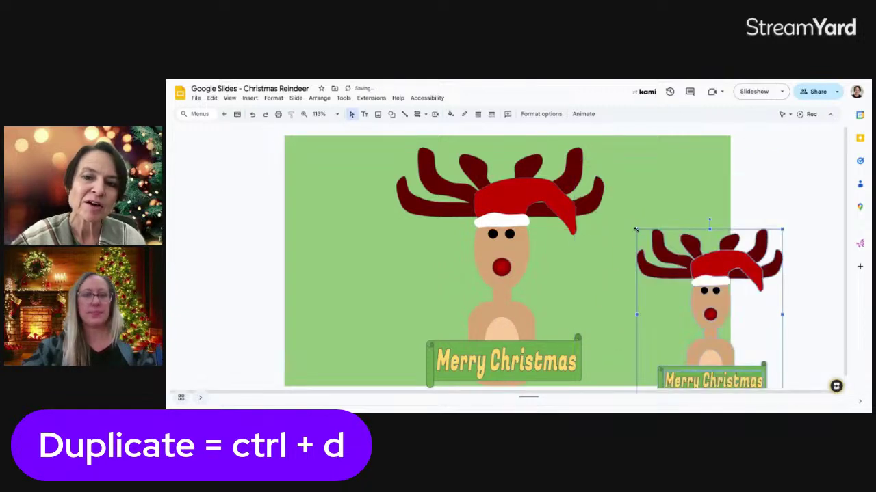
{"action": "left_click_drag", "start_coordinate": [695, 268], "coordinate": [650, 246]}
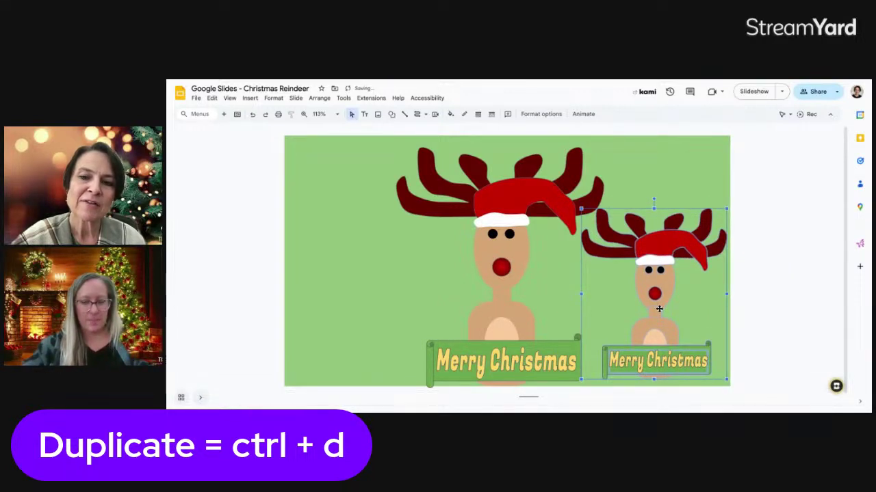
{"action": "left_click", "coordinate": [743, 352]}
- Change the small banner's text to 'Happy Holidays' and fill it blue-grey
{"action": "double_click", "coordinate": [675, 365]}
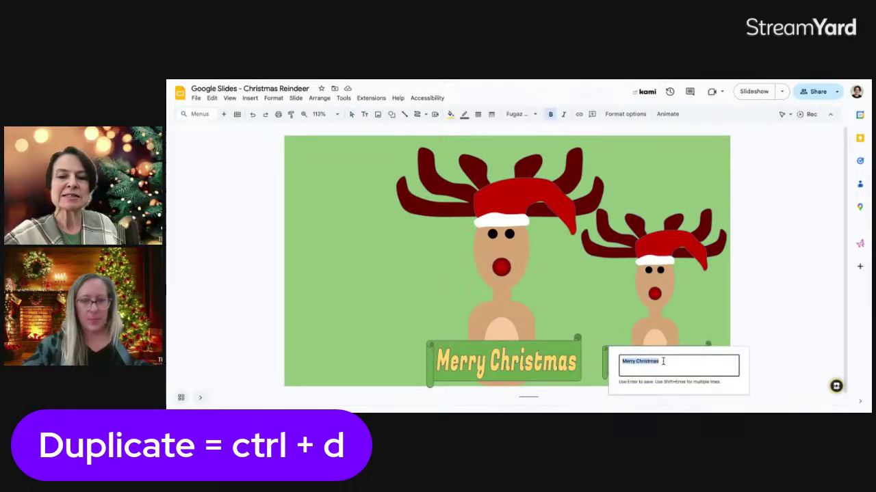
{"action": "type", "text": "Happy Holida"}
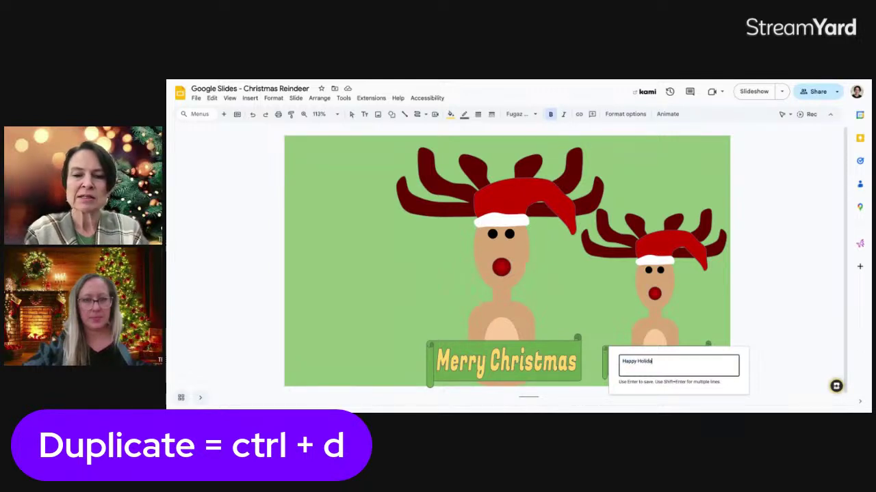
{"action": "type", "text": "ys"}
{"action": "key", "text": "Return"}
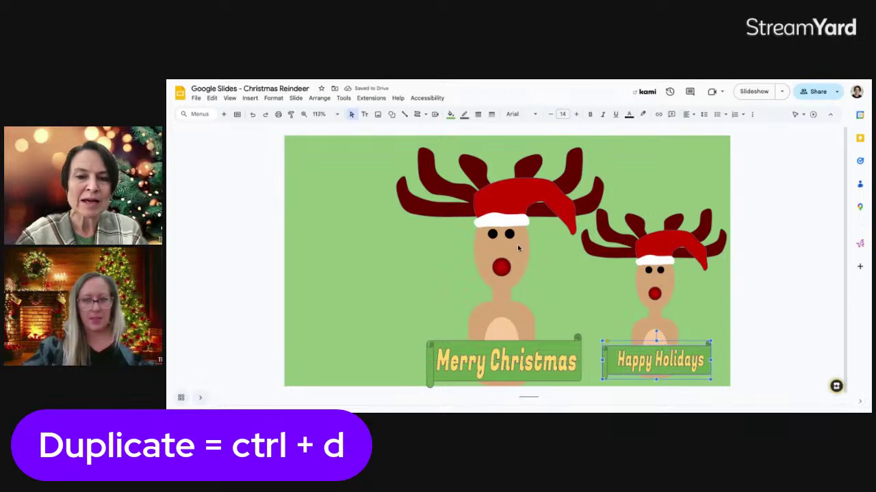
{"action": "left_click", "coordinate": [450, 115]}
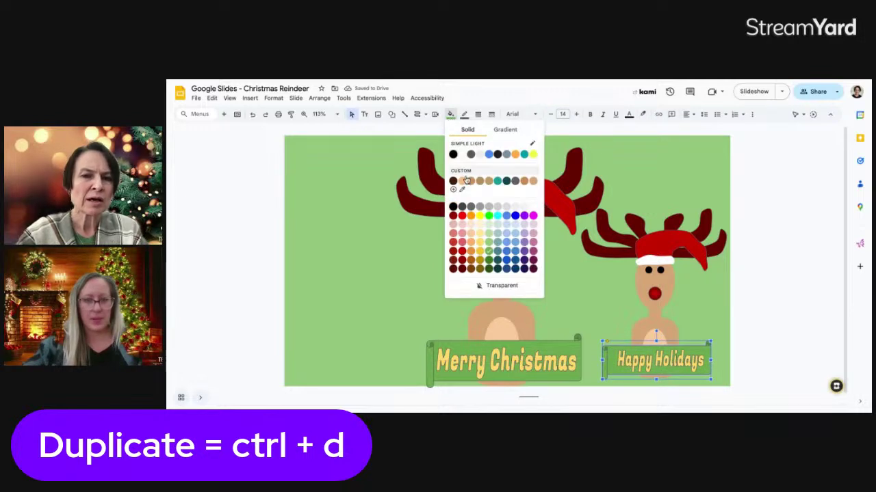
{"action": "left_click", "coordinate": [499, 254]}
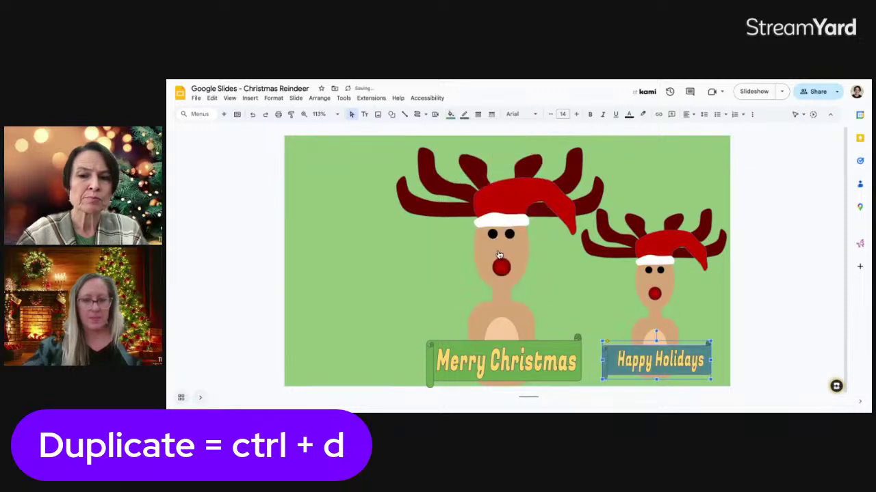
- Recolour the small reindeer's Santa hat a lighter pink
{"action": "left_click", "coordinate": [655, 242]}
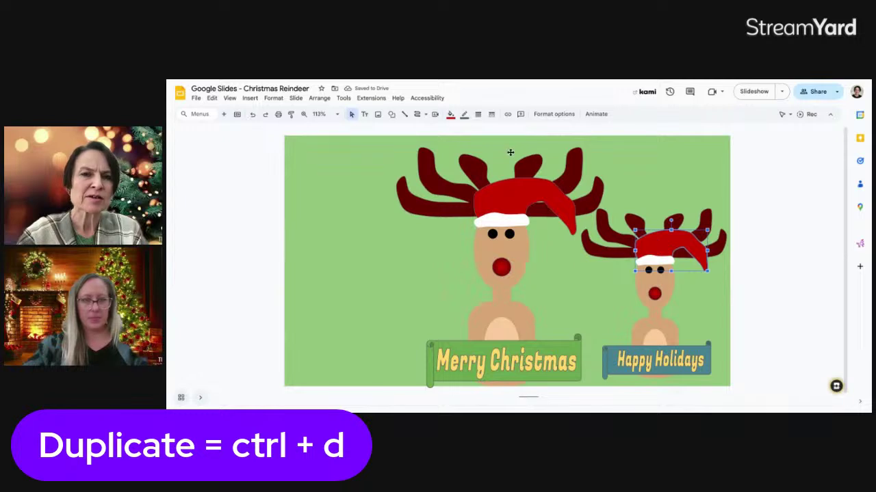
{"action": "left_click", "coordinate": [450, 114]}
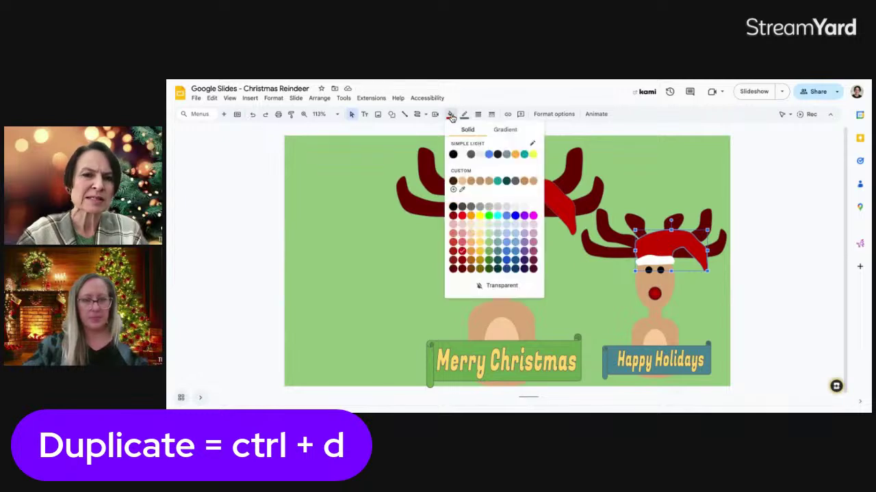
{"action": "left_click", "coordinate": [455, 245]}
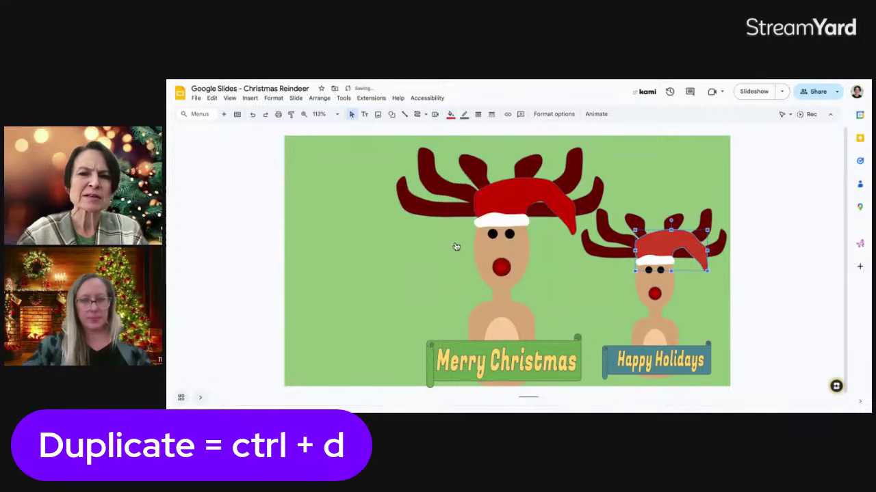
{"action": "left_click", "coordinate": [450, 114]}
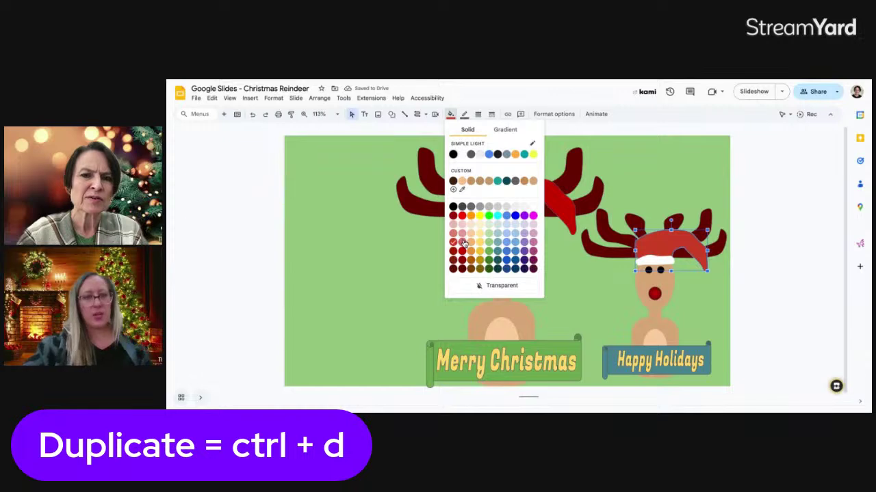
{"action": "left_click", "coordinate": [461, 241]}
{"action": "left_click", "coordinate": [655, 175]}
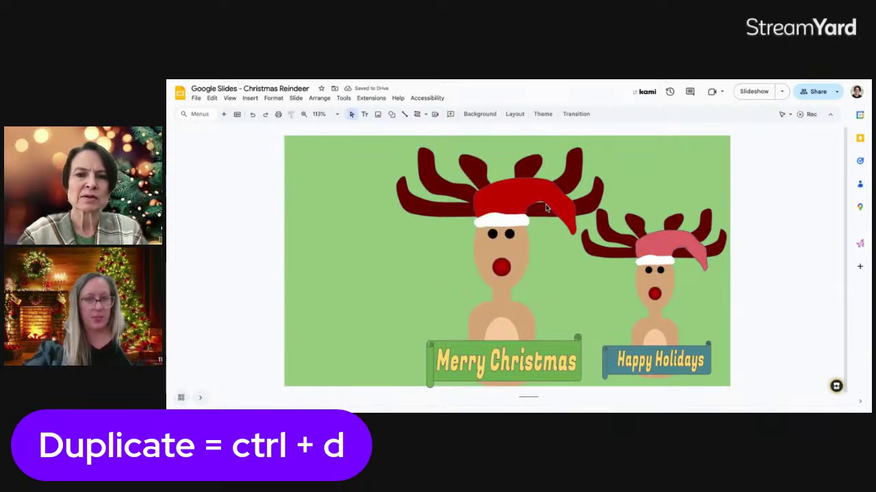
{"action": "left_click", "coordinate": [601, 221]}
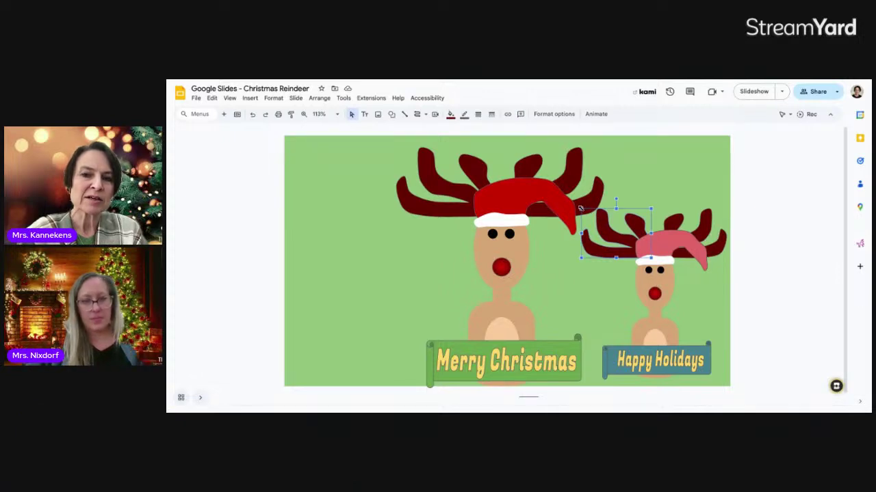
- Narrow both of the small reindeer's antler groups so they sit closer to its head
{"action": "left_click_drag", "start_coordinate": [580, 208], "coordinate": [613, 204]}
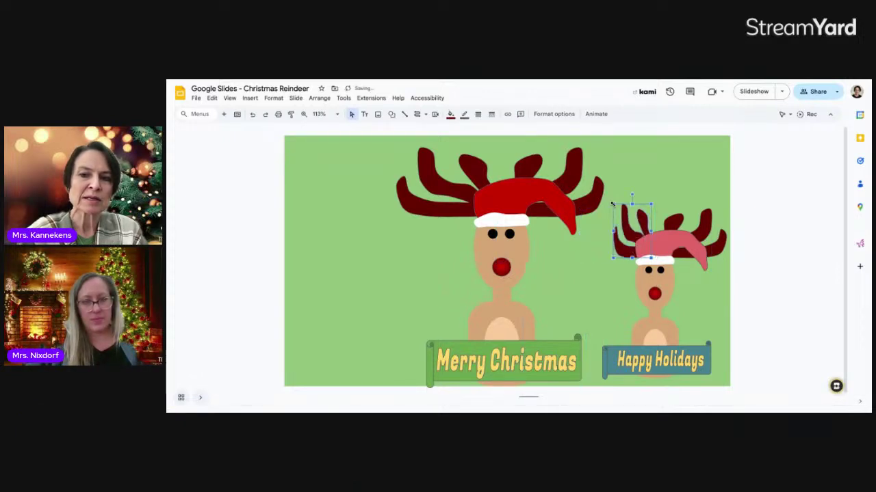
{"action": "left_click", "coordinate": [678, 225]}
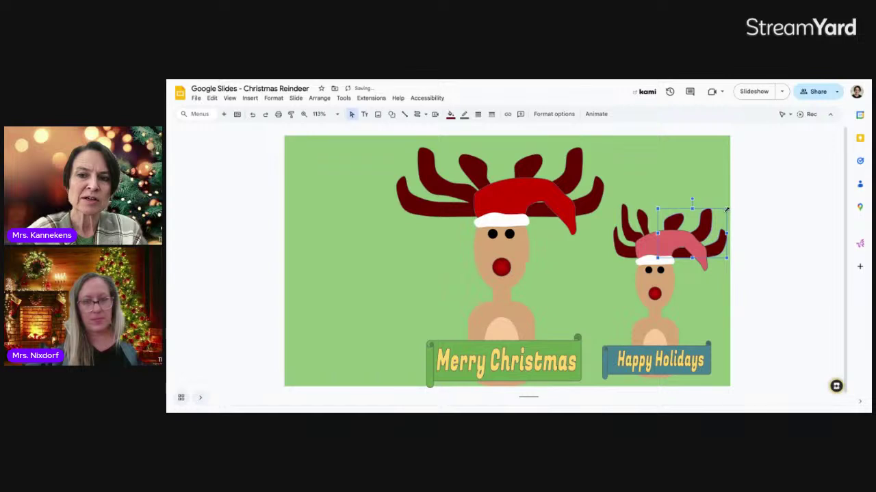
{"action": "left_click_drag", "start_coordinate": [727, 210], "coordinate": [700, 208]}
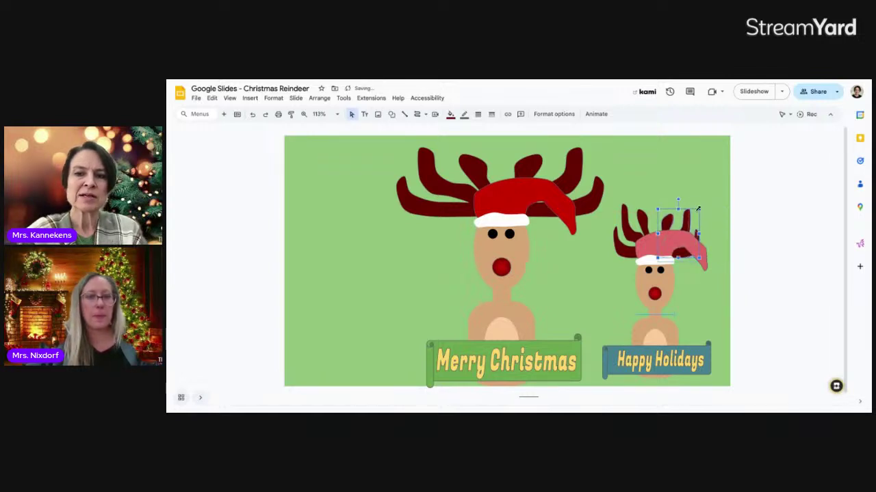
{"action": "left_click", "coordinate": [749, 234]}
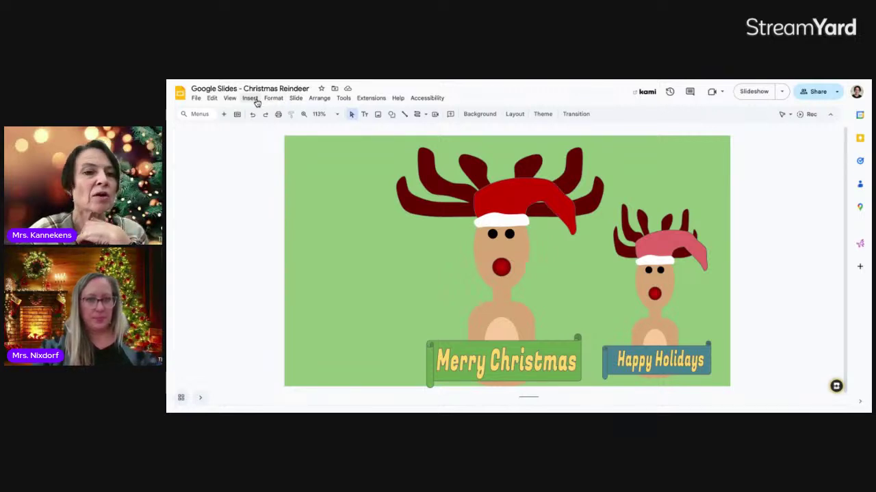
- Open the Insert > Image > Search the web panel and start searching for 'transparent'
{"action": "left_click", "coordinate": [254, 102]}
{"action": "mouse_move", "coordinate": [263, 112]}
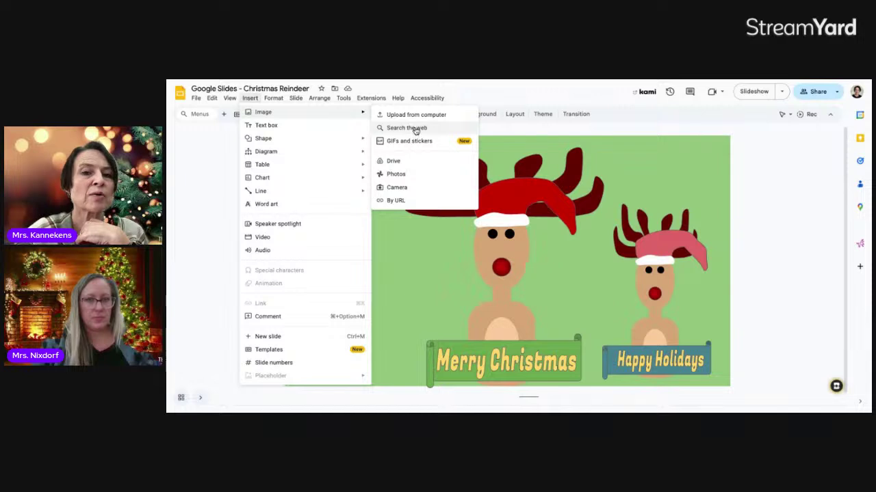
{"action": "left_click", "coordinate": [413, 129]}
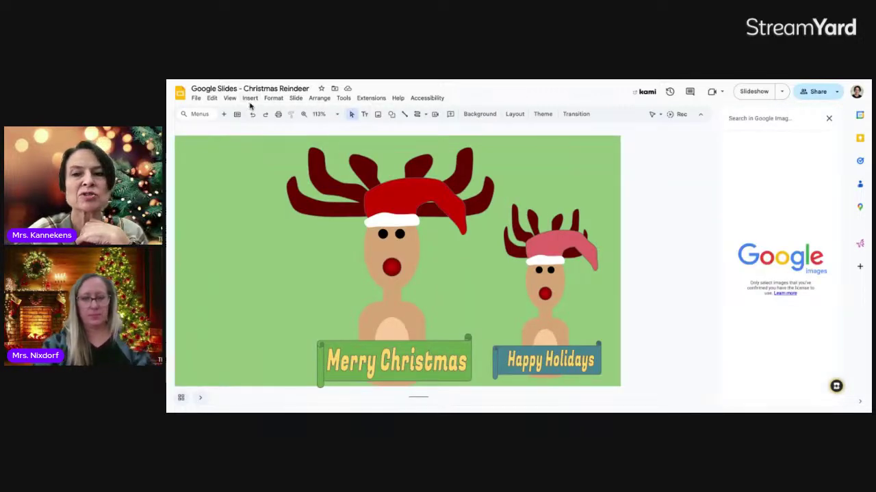
{"action": "left_click", "coordinate": [251, 99]}
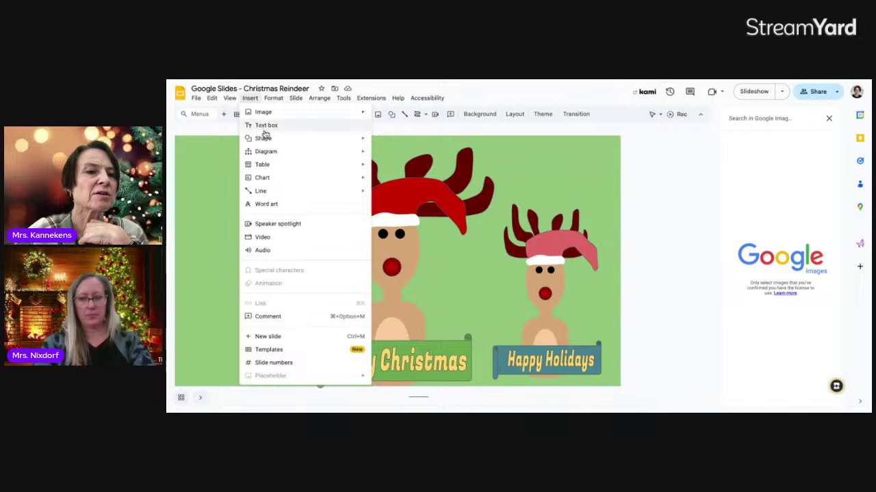
{"action": "mouse_move", "coordinate": [264, 115]}
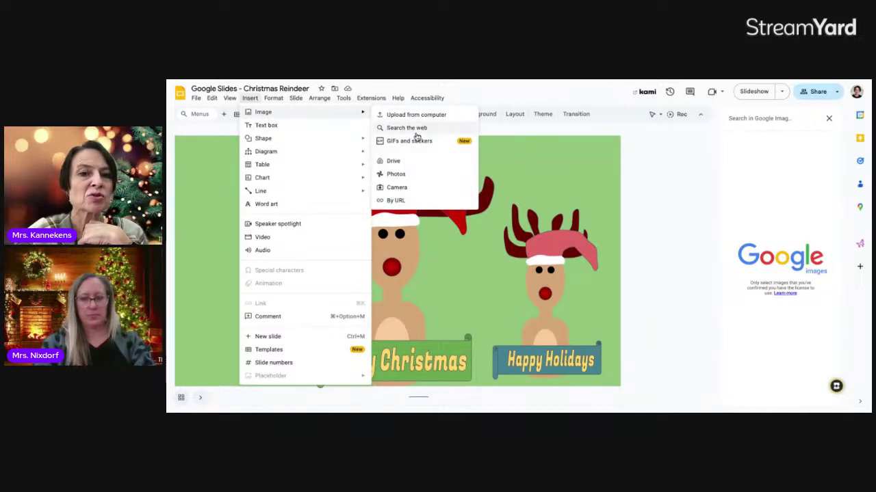
{"action": "left_click", "coordinate": [414, 129]}
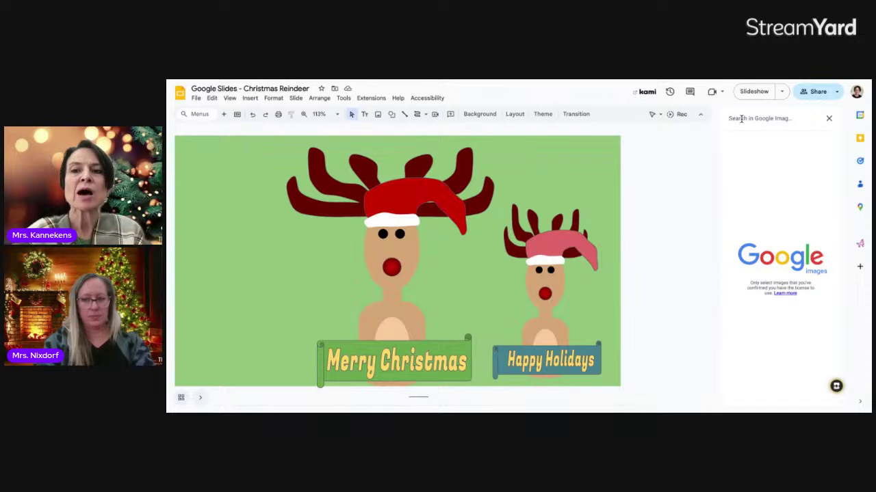
{"action": "type", "text": "transparent snowfla"}
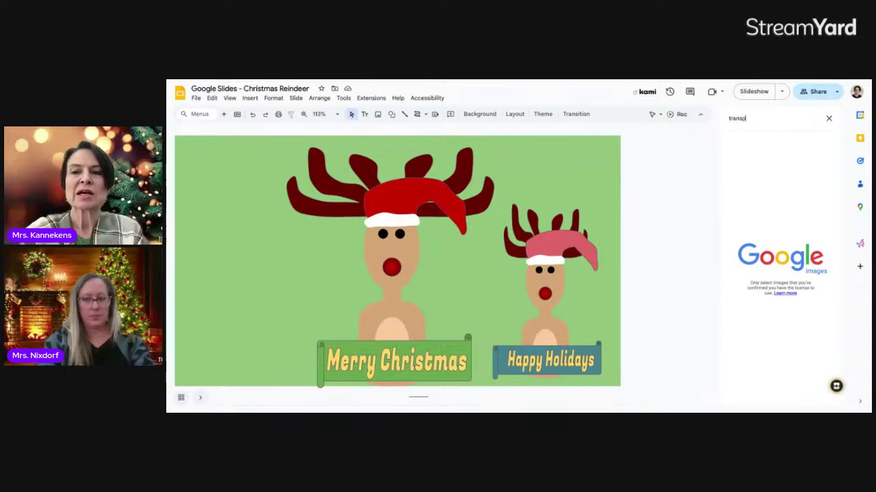
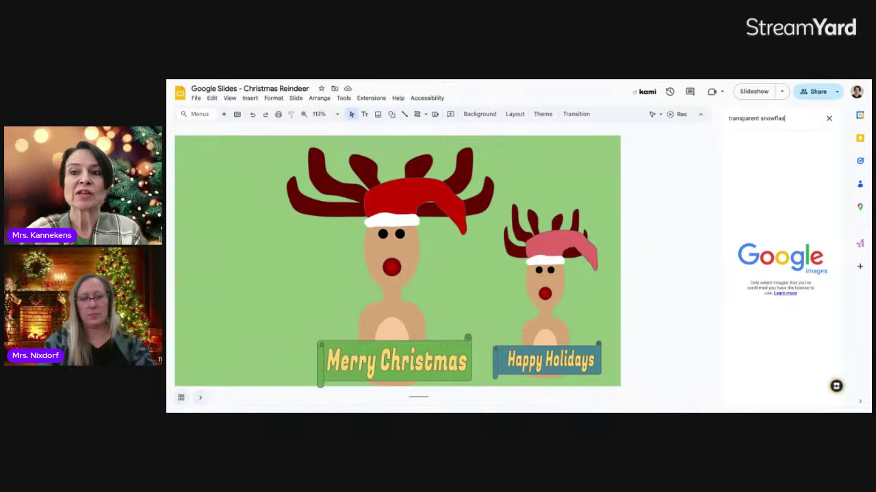
- Search the web for 'transparent snowflake', insert the gradient blue snowflake, then delete it again
{"action": "type", "text": "ke"}
{"action": "key", "text": "Return"}
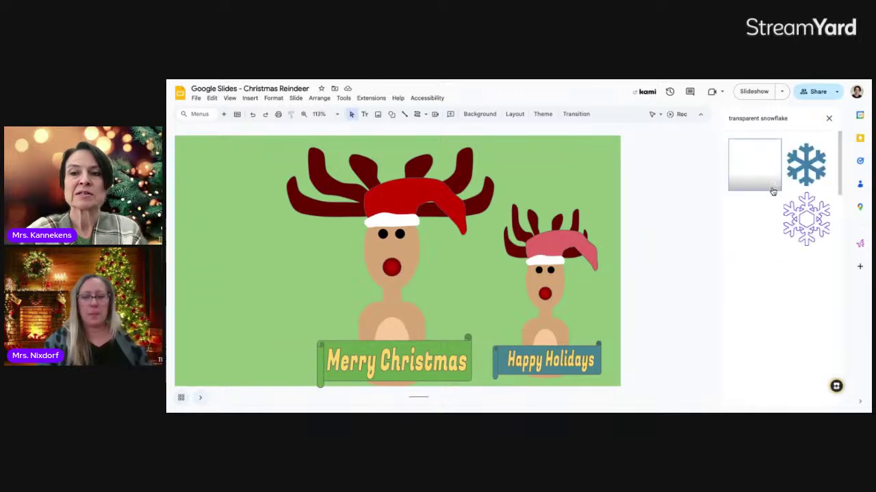
{"action": "scroll", "coordinate": [774, 260], "scroll_direction": "down", "scroll_amount": 1}
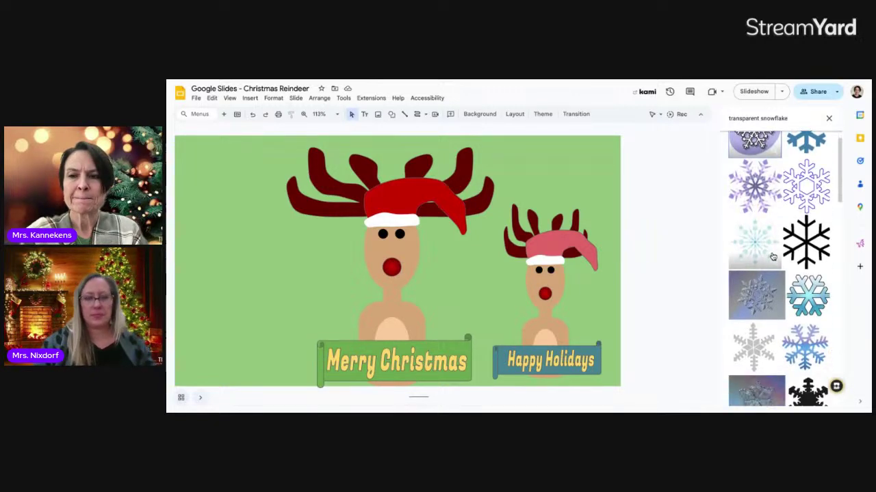
{"action": "scroll", "coordinate": [774, 261], "scroll_direction": "up", "scroll_amount": 1}
{"action": "scroll", "coordinate": [772, 256], "scroll_direction": "down", "scroll_amount": 2}
{"action": "scroll", "coordinate": [772, 256], "scroll_direction": "down", "scroll_amount": 2}
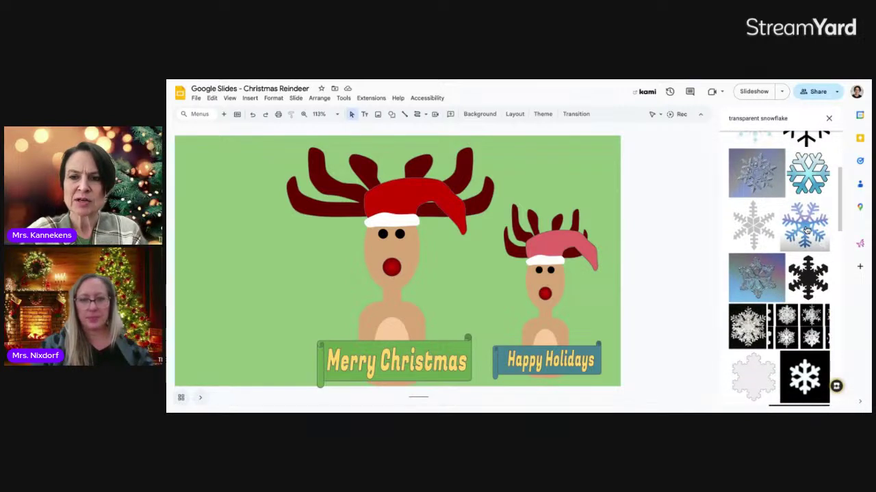
{"action": "left_click", "coordinate": [806, 229]}
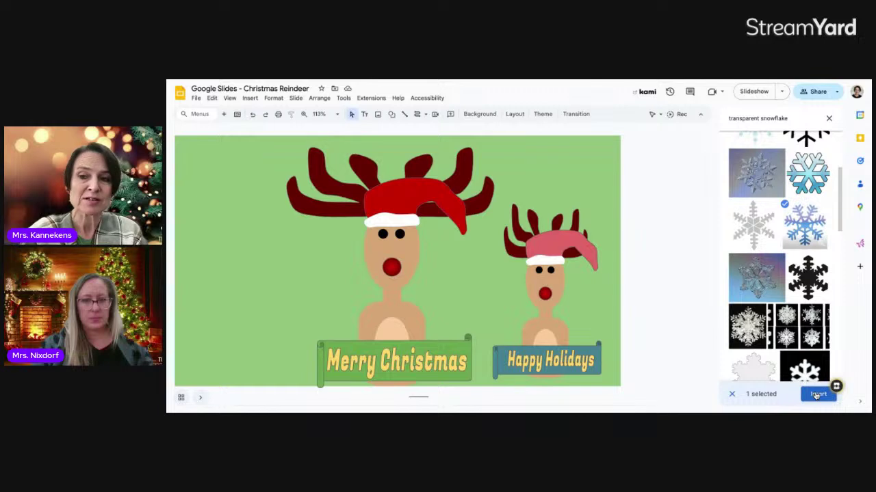
{"action": "left_click", "coordinate": [818, 394]}
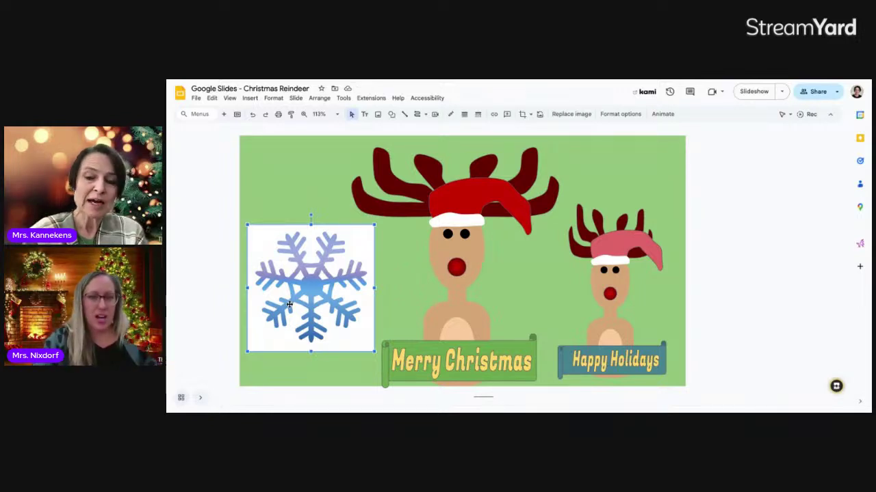
{"action": "key", "text": "Delete"}
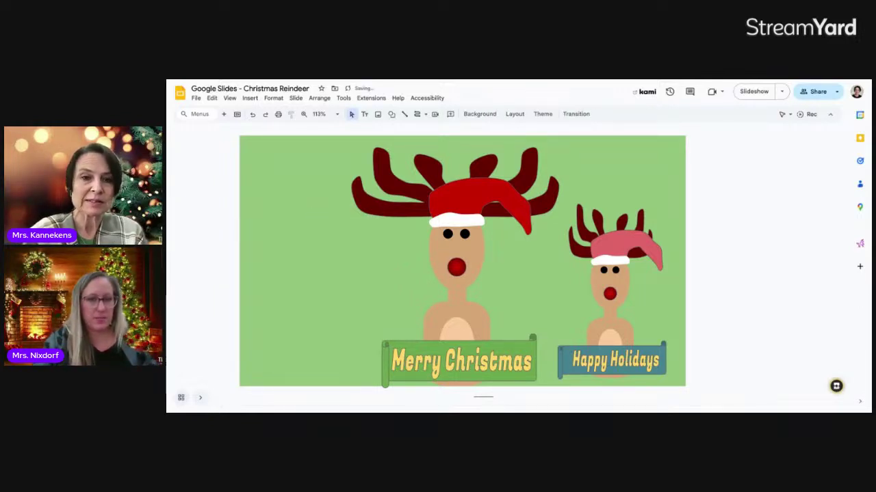
- Insert the plain blue snowflake from the web image search and shrink it to a small size
{"action": "left_click", "coordinate": [251, 100]}
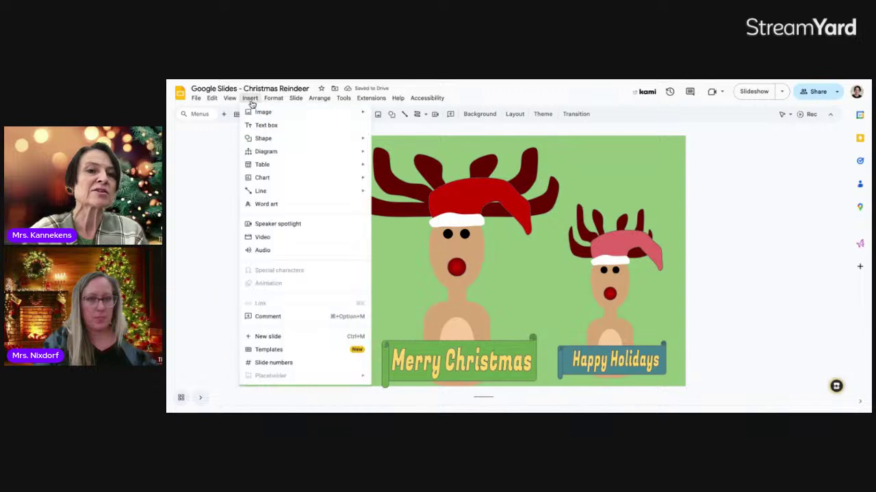
{"action": "mouse_move", "coordinate": [264, 113]}
{"action": "left_click", "coordinate": [400, 128]}
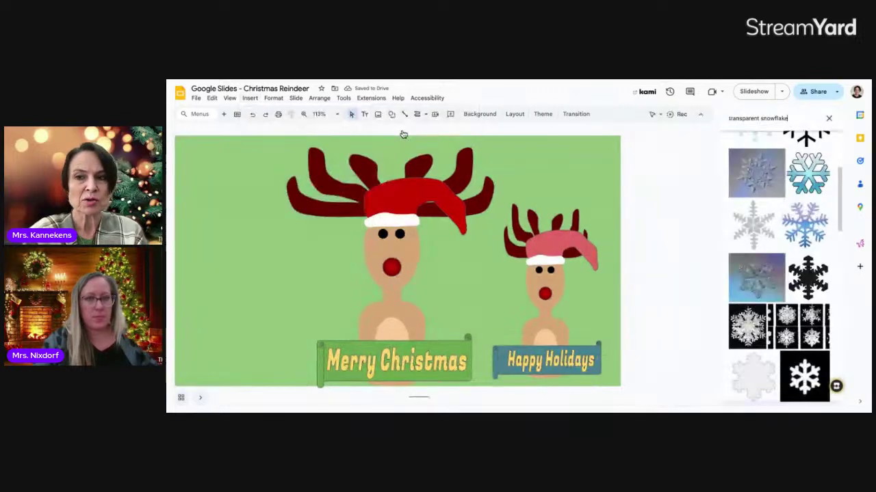
{"action": "scroll", "coordinate": [800, 170], "scroll_direction": "up", "scroll_amount": 1}
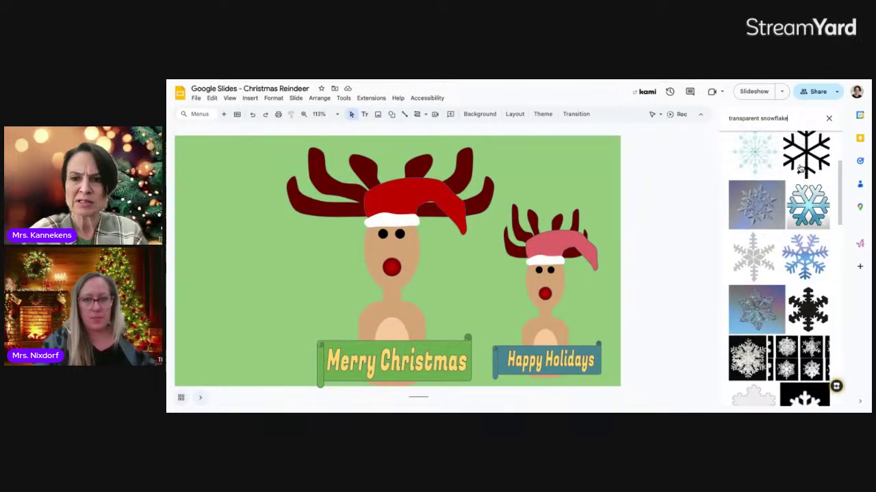
{"action": "scroll", "coordinate": [801, 170], "scroll_direction": "up", "scroll_amount": 3}
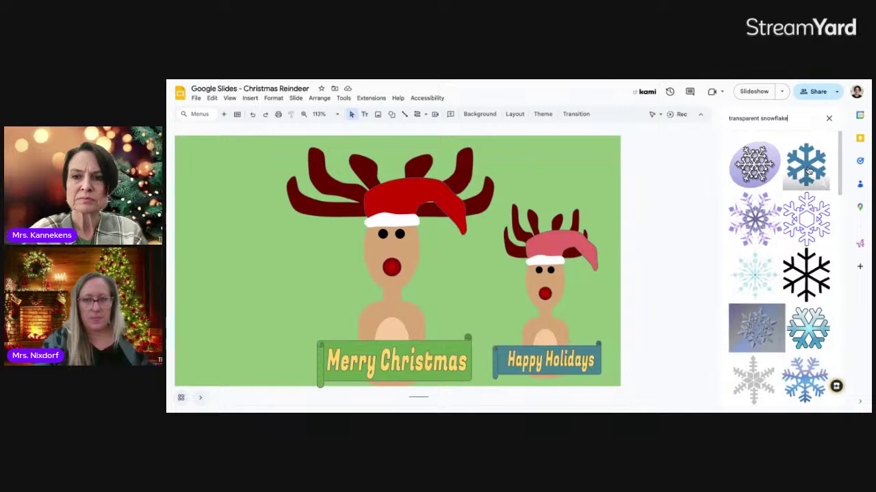
{"action": "left_click", "coordinate": [808, 170]}
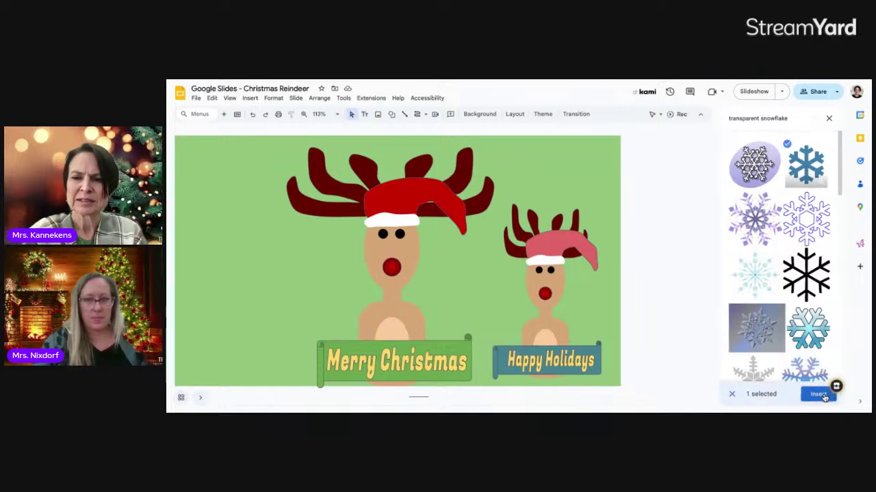
{"action": "left_click", "coordinate": [819, 395]}
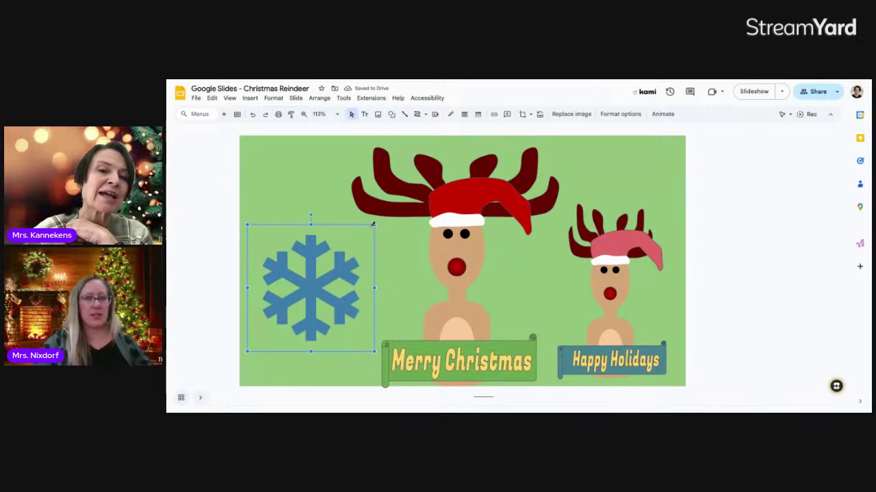
{"action": "left_click_drag", "start_coordinate": [374, 224], "coordinate": [309, 234]}
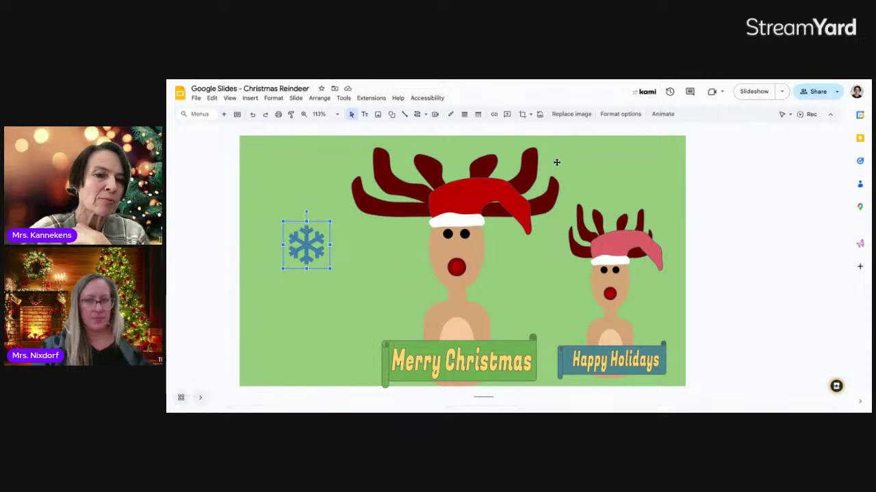
{"action": "left_click", "coordinate": [618, 114]}
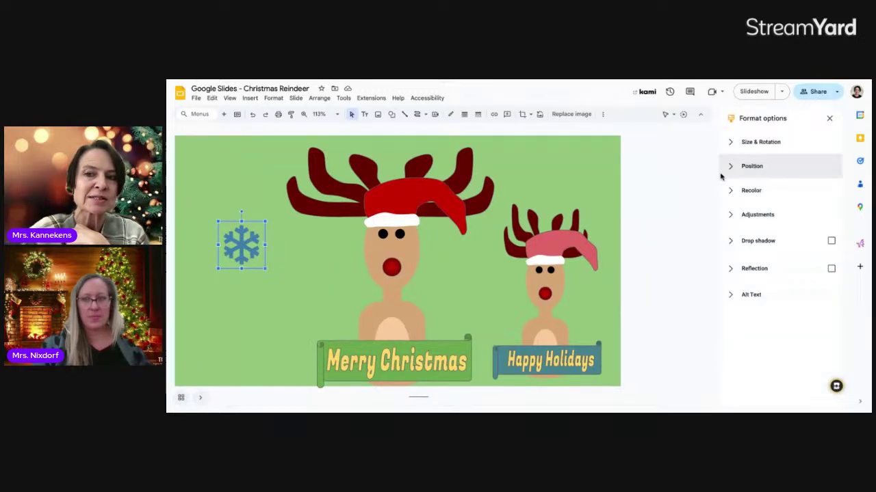
- Recolour the snowflake white using Light 2 and move it lower on the slide
{"action": "left_click", "coordinate": [734, 191]}
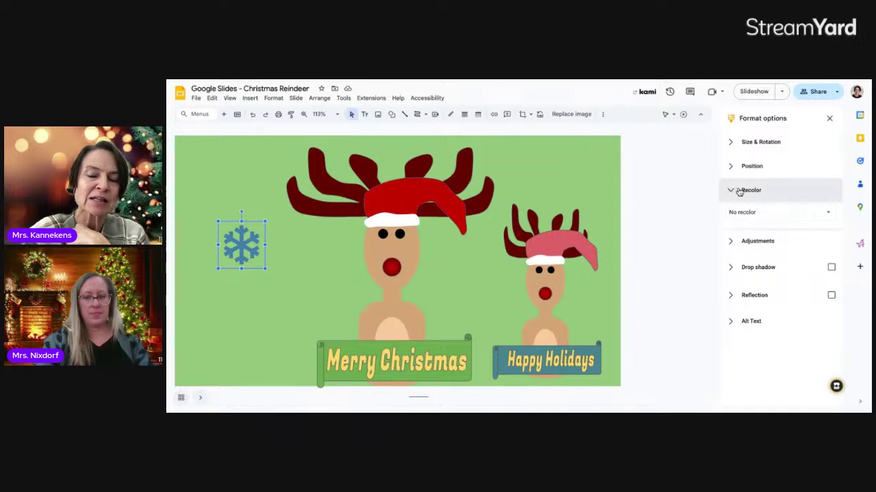
{"action": "left_click", "coordinate": [829, 214]}
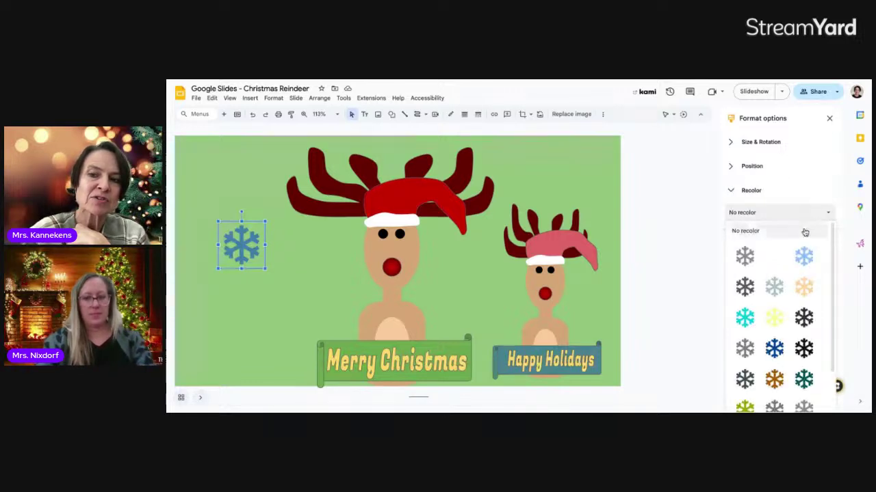
{"action": "left_click", "coordinate": [775, 261]}
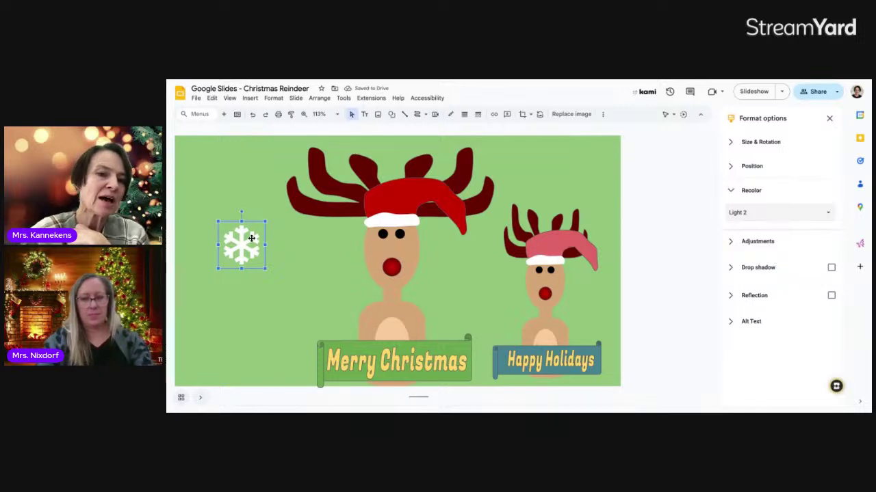
{"action": "left_click_drag", "start_coordinate": [252, 238], "coordinate": [551, 167]}
- Spread the white snowflake copies around the slide, shrinking several to varied smaller sizes
{"action": "left_click_drag", "start_coordinate": [280, 280], "coordinate": [242, 173]}
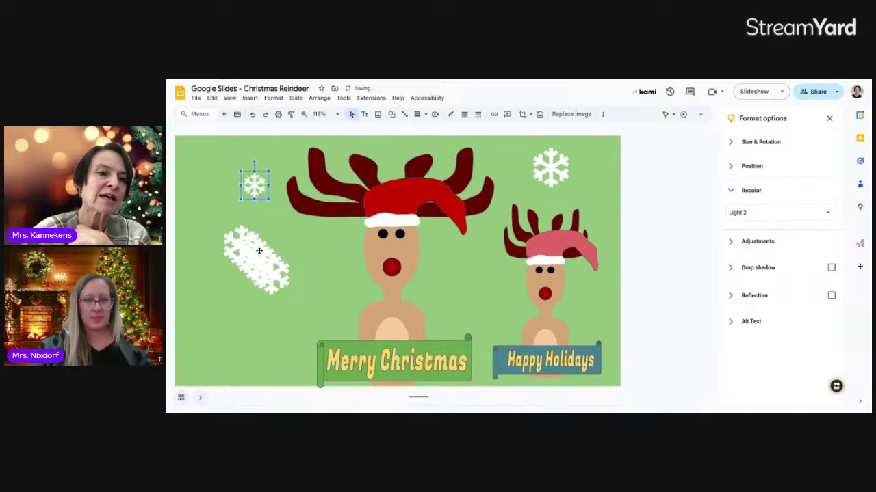
{"action": "left_click_drag", "start_coordinate": [255, 250], "coordinate": [473, 231]}
{"action": "left_click", "coordinate": [249, 258]}
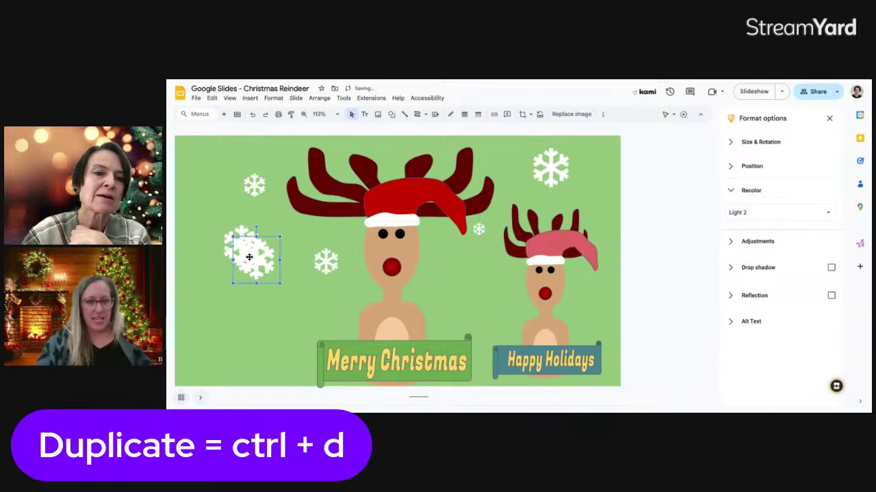
{"action": "left_click_drag", "start_coordinate": [234, 236], "coordinate": [203, 229]}
{"action": "left_click", "coordinate": [232, 236]}
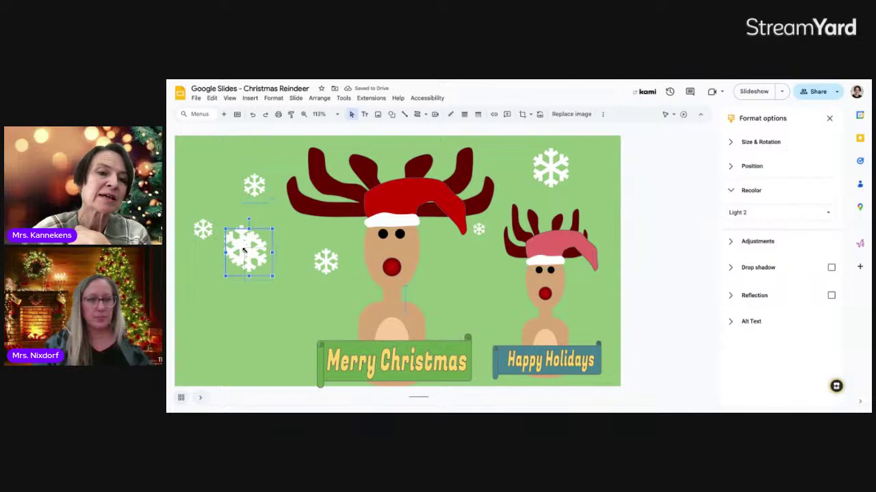
{"action": "left_click_drag", "start_coordinate": [244, 250], "coordinate": [459, 267]}
{"action": "left_click", "coordinate": [255, 244]}
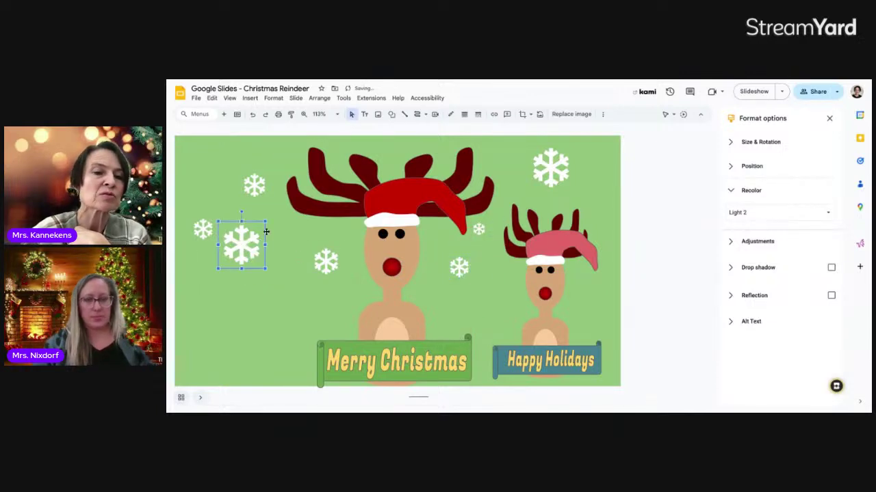
{"action": "left_click_drag", "start_coordinate": [266, 221], "coordinate": [280, 240]}
{"action": "left_click_drag", "start_coordinate": [253, 180], "coordinate": [227, 162]}
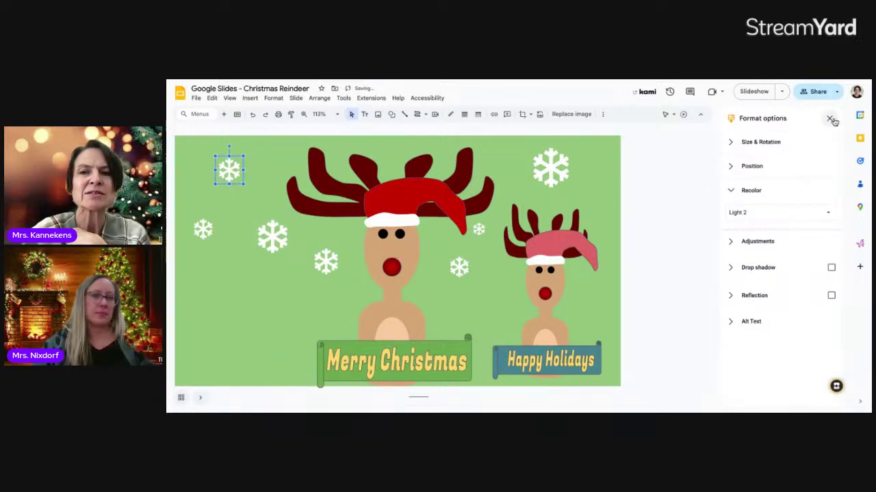
{"action": "left_click", "coordinate": [829, 118]}
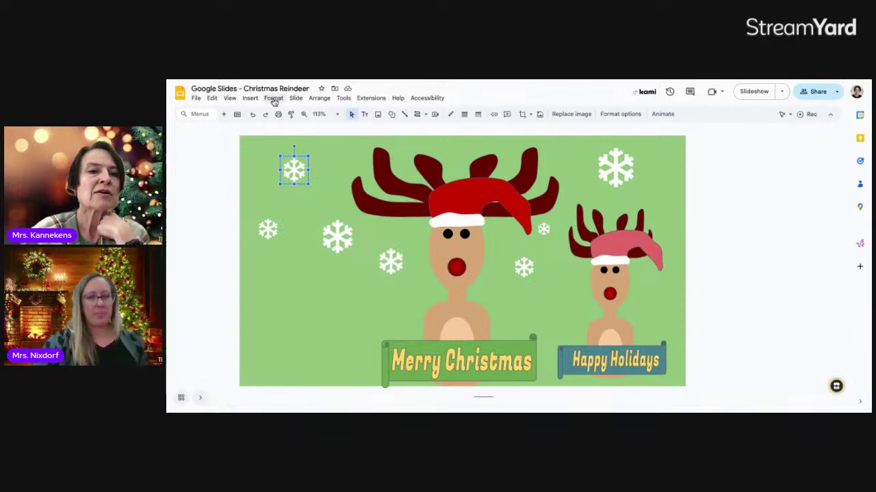
- Reopen the web image search and look through results for 'jingle bell'
{"action": "left_click", "coordinate": [273, 98]}
{"action": "mouse_move", "coordinate": [305, 100]}
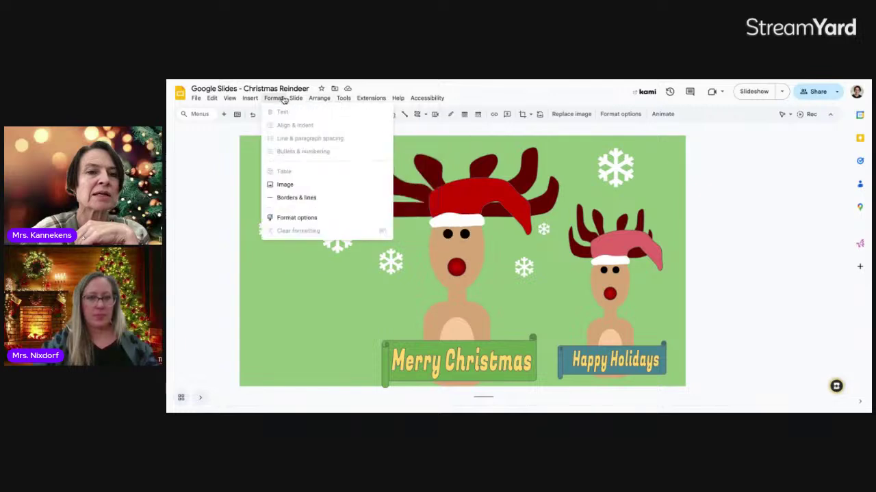
{"action": "left_click", "coordinate": [251, 100]}
{"action": "left_click", "coordinate": [251, 99]}
{"action": "mouse_move", "coordinate": [332, 114]}
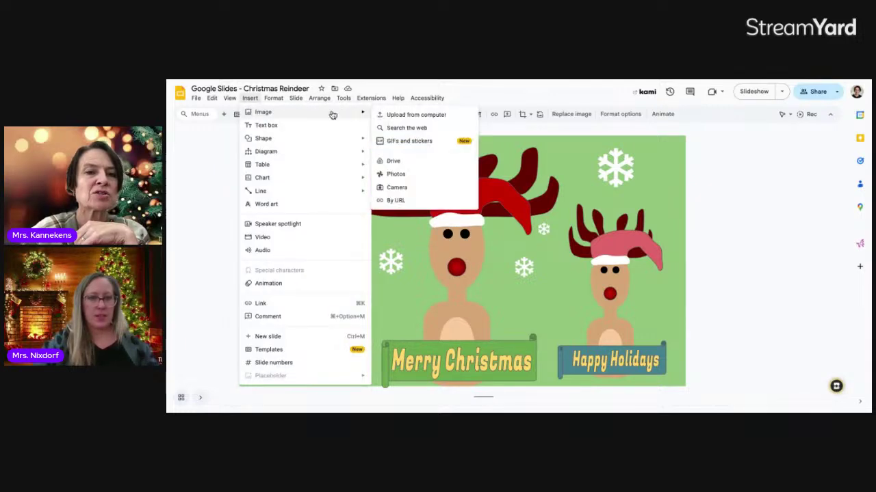
{"action": "left_click", "coordinate": [406, 128]}
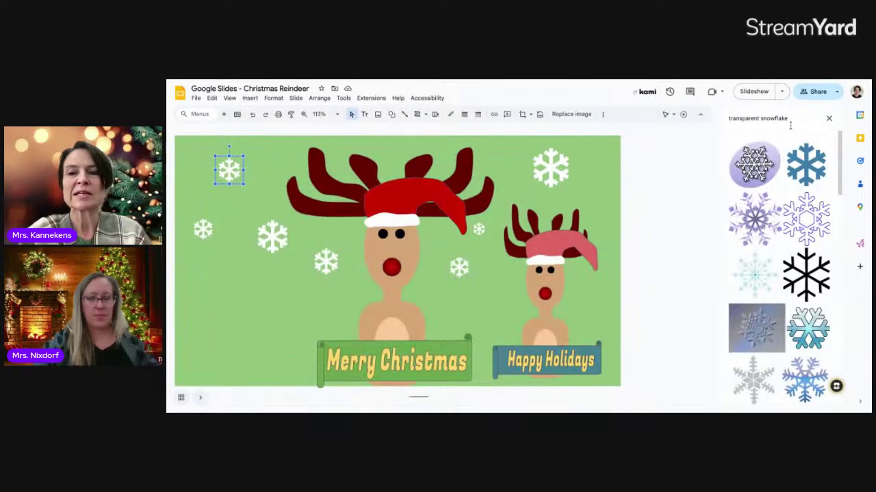
{"action": "left_click_drag", "start_coordinate": [798, 122], "coordinate": [714, 125]}
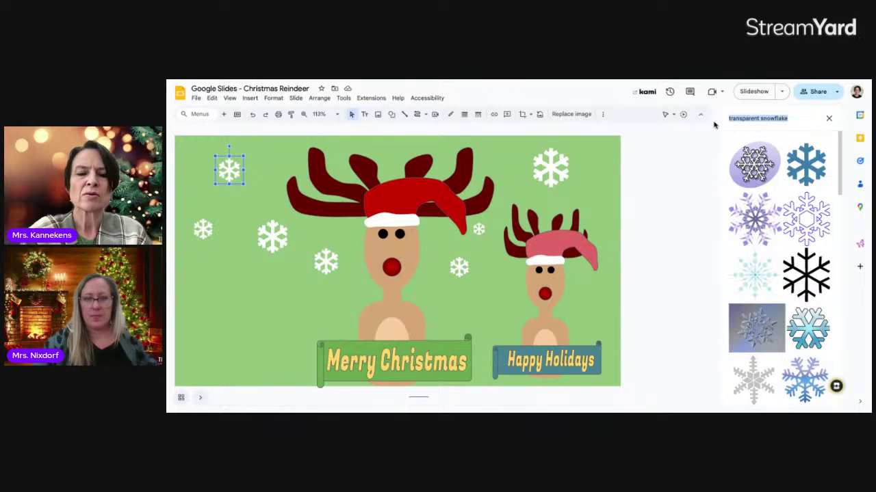
{"action": "key", "text": "BackSpace"}
{"action": "type", "text": "jingle bell"}
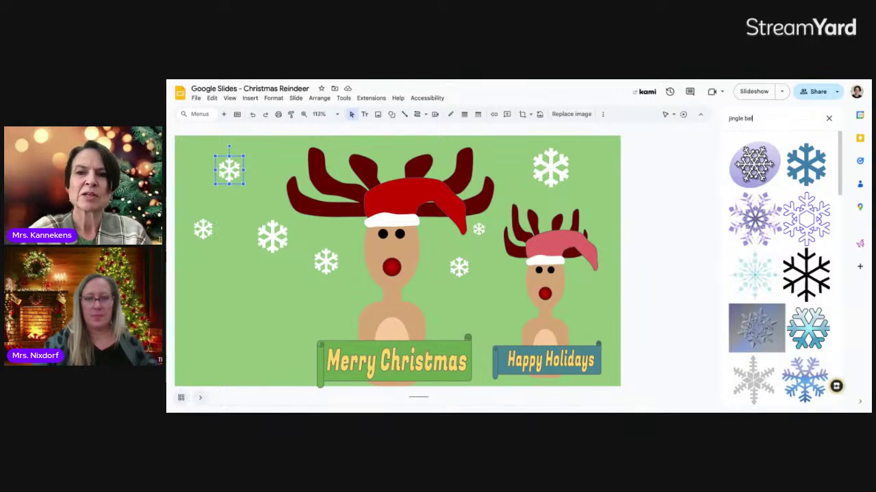
{"action": "key", "text": "Return"}
{"action": "scroll", "coordinate": [771, 217], "scroll_direction": "down", "scroll_amount": 10}
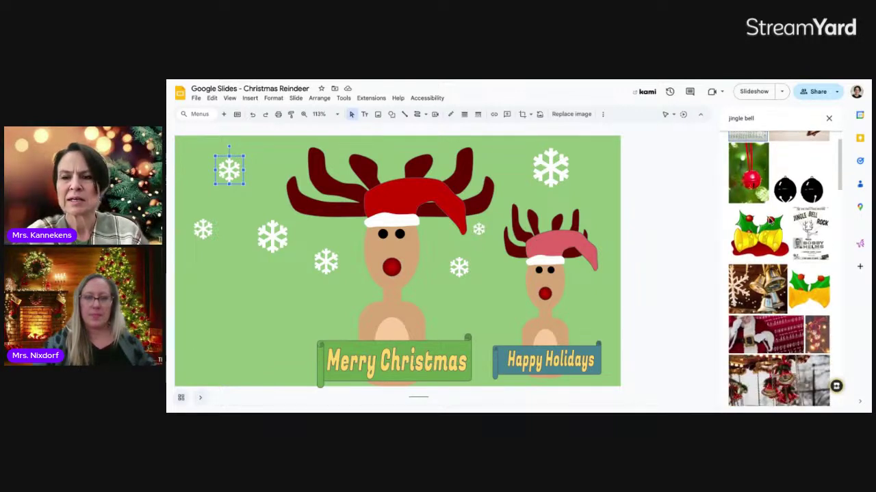
{"action": "scroll", "coordinate": [769, 220], "scroll_direction": "up", "scroll_amount": 10}
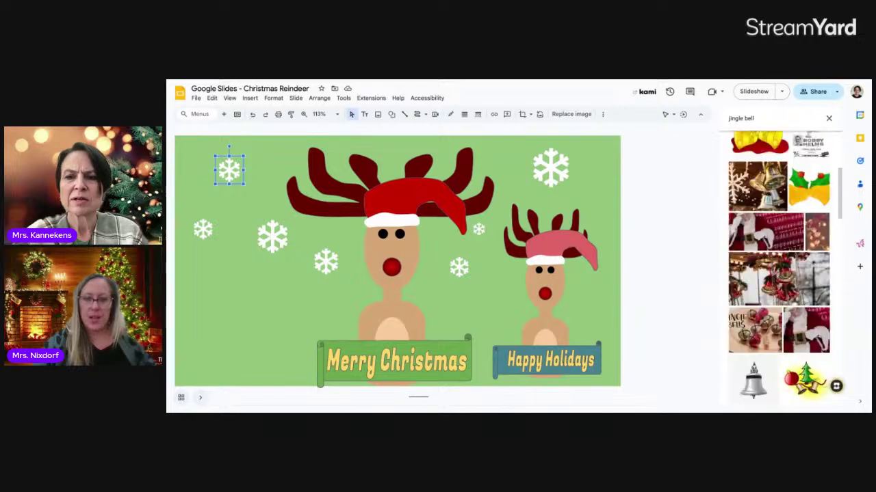
- Search instead for 'round christmas ball' and browse the results
{"action": "left_click_drag", "start_coordinate": [756, 119], "coordinate": [723, 121]}
{"action": "type", "text": "re"}
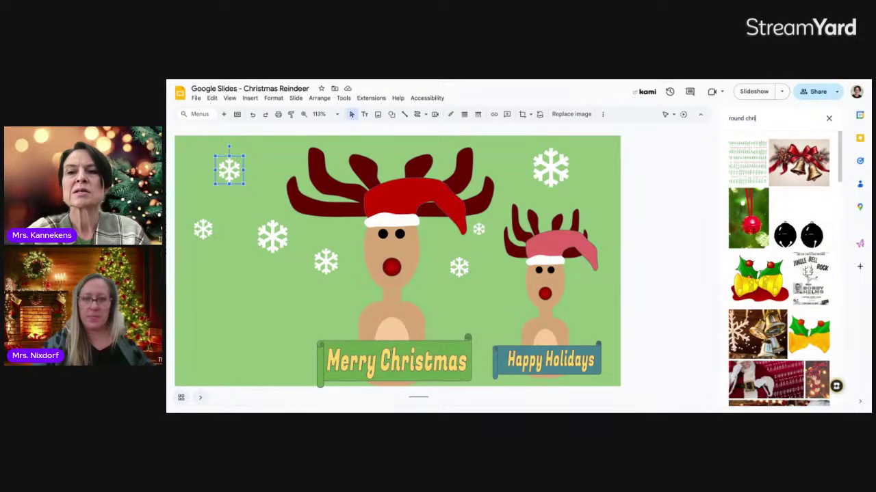
{"action": "type", "text": "und christmas ball"}
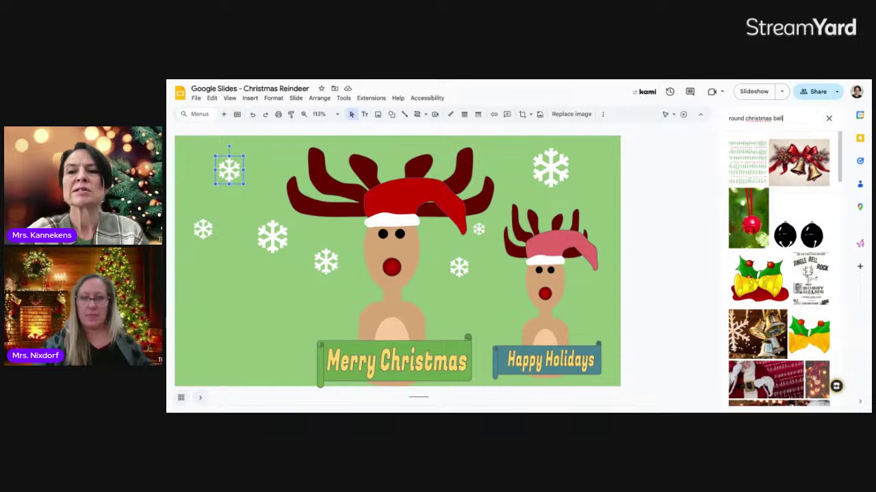
{"action": "key", "text": "Return"}
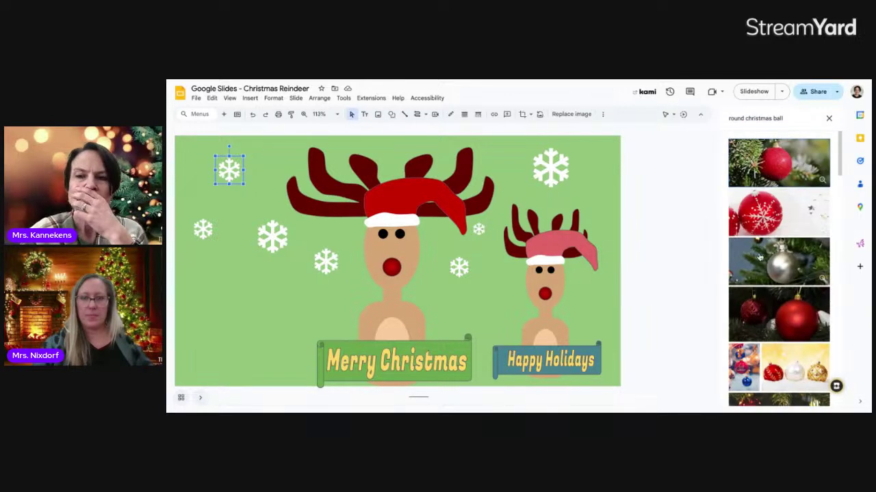
{"action": "scroll", "coordinate": [771, 258], "scroll_direction": "down", "scroll_amount": 10}
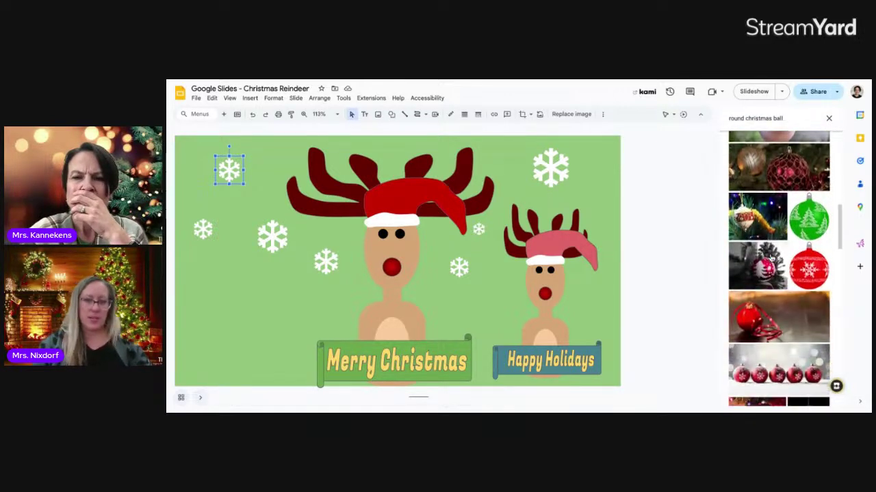
{"action": "scroll", "coordinate": [778, 269], "scroll_direction": "down", "scroll_amount": 10}
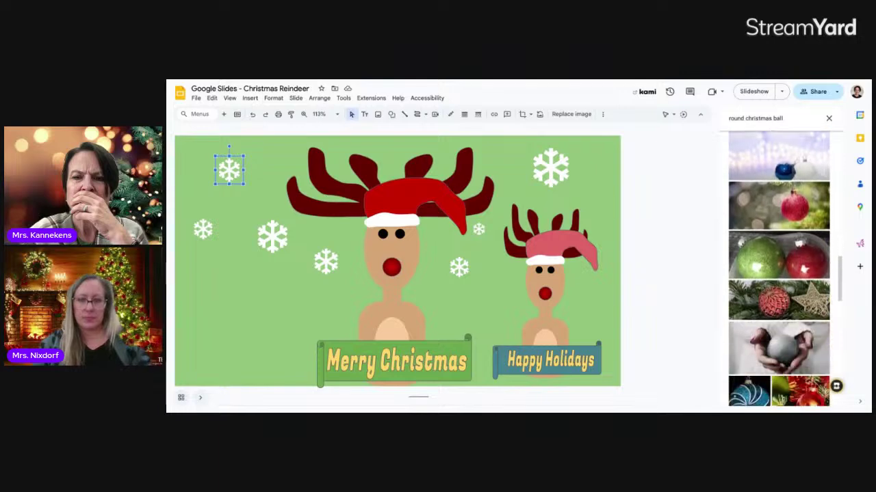
{"action": "scroll", "coordinate": [778, 269], "scroll_direction": "down", "scroll_amount": 10}
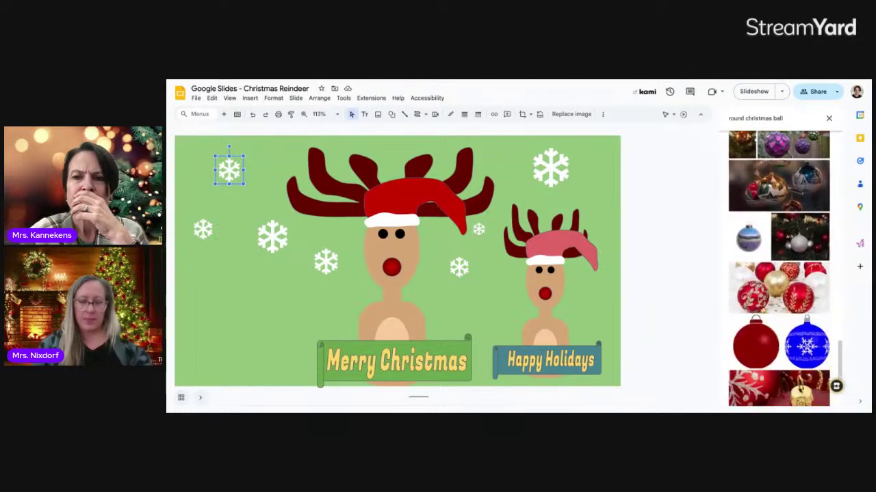
{"action": "scroll", "coordinate": [779, 269], "scroll_direction": "down", "scroll_amount": 10}
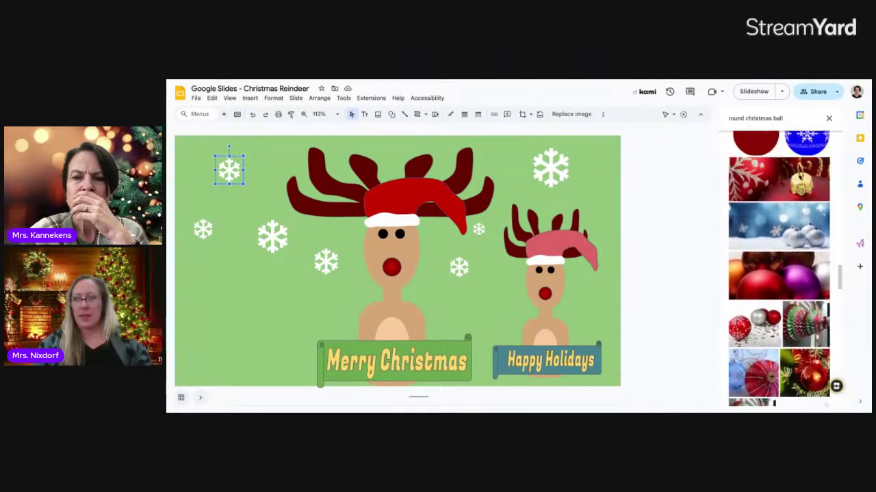
{"action": "scroll", "coordinate": [778, 269], "scroll_direction": "up", "scroll_amount": 12}
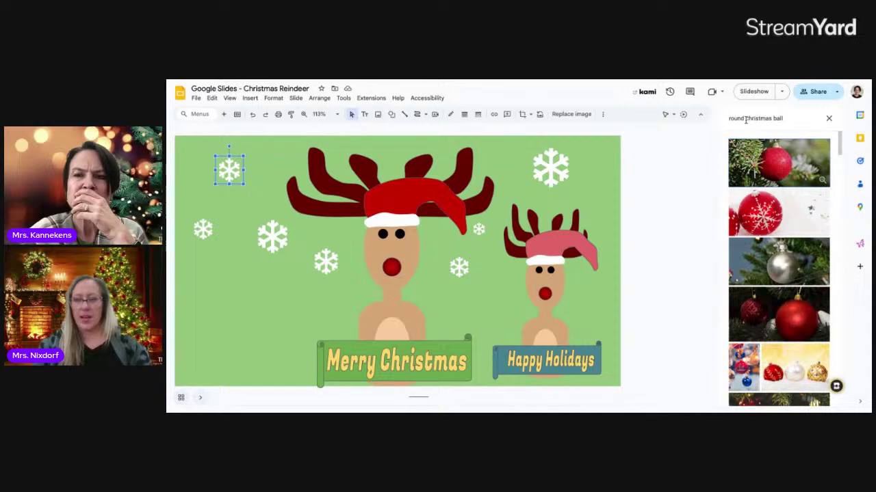
- Search 'cartoon christmas ball' and insert the first red ornament image
{"action": "left_click_drag", "start_coordinate": [746, 120], "coordinate": [721, 122]}
{"action": "type", "text": "c"}
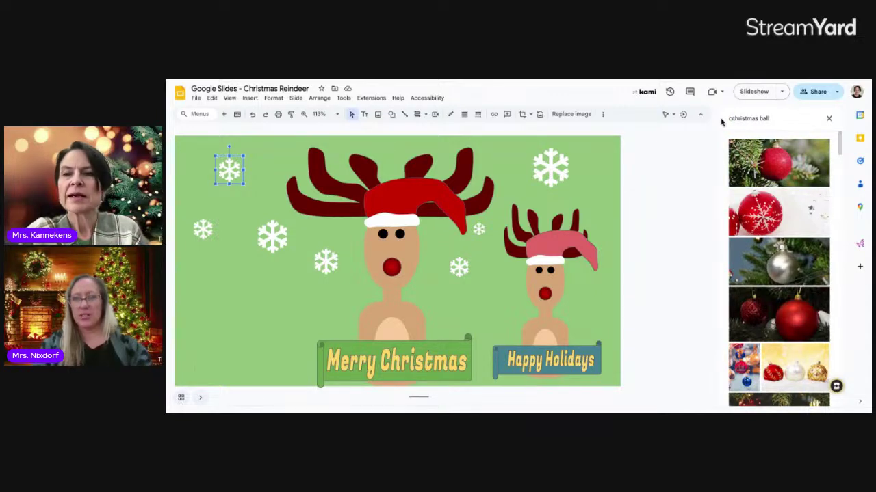
{"action": "type", "text": "artoon"}
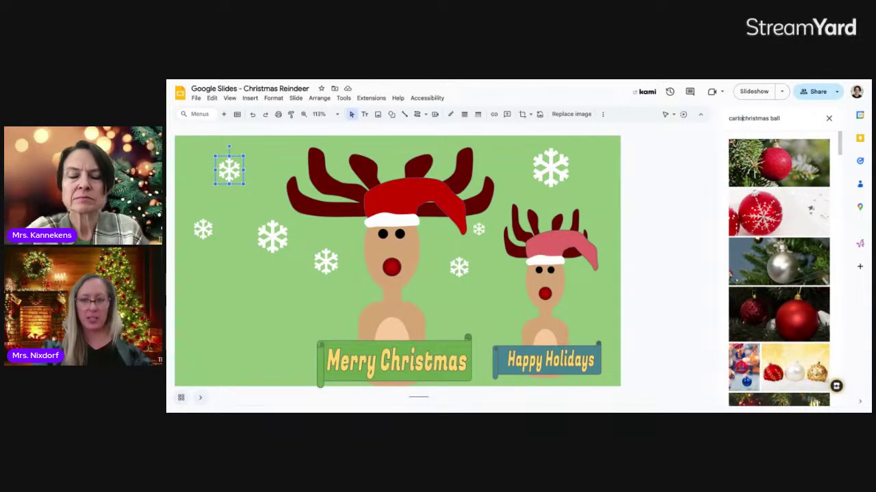
{"action": "key", "text": "Return"}
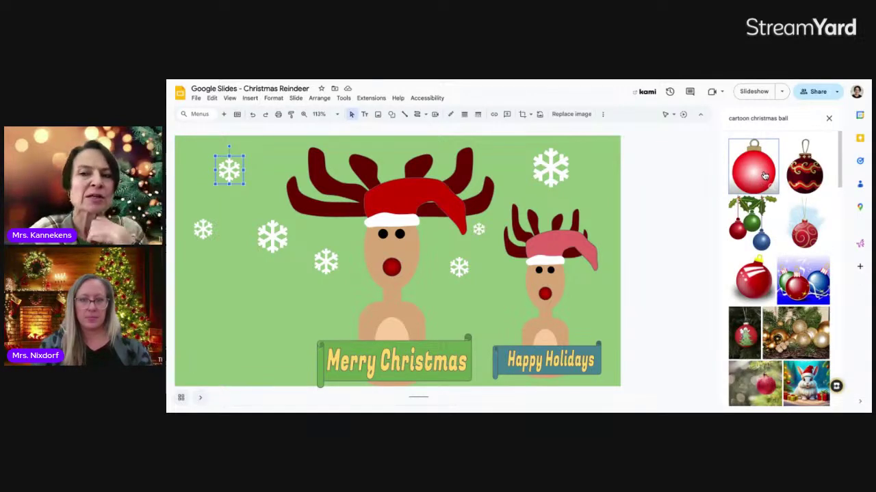
{"action": "left_click", "coordinate": [761, 173]}
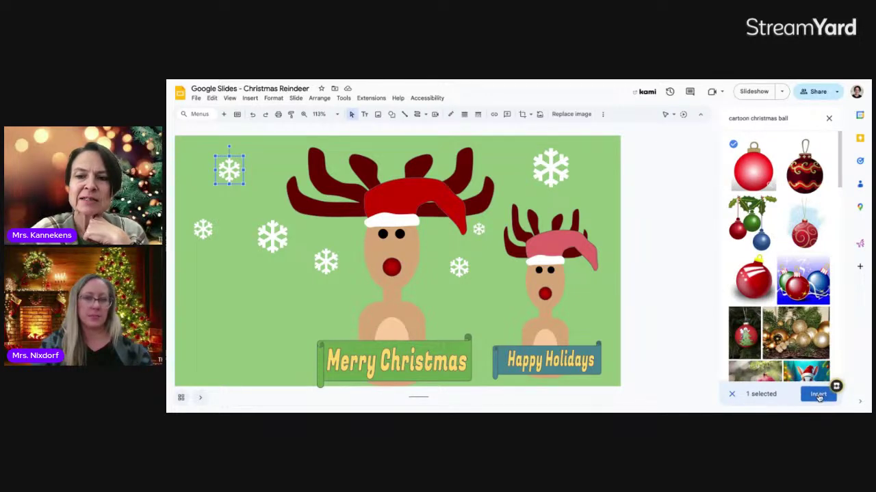
{"action": "left_click", "coordinate": [819, 393]}
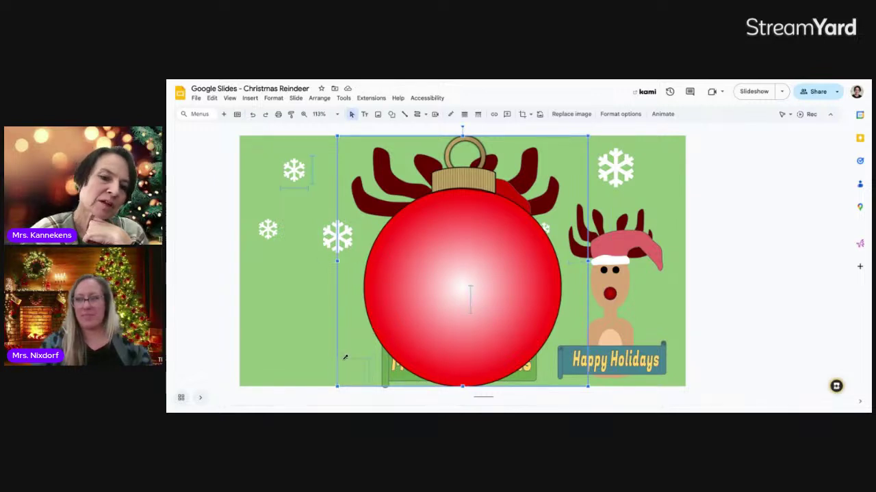
- Shrink the red ornament to a small ball and place it at the big reindeer's hat tip
{"action": "left_click_drag", "start_coordinate": [345, 358], "coordinate": [345, 364]}
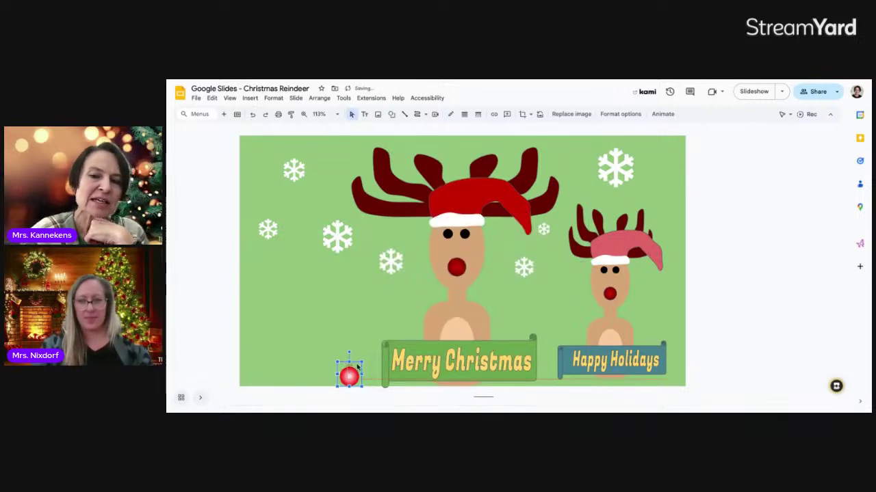
{"action": "left_click_drag", "start_coordinate": [522, 245], "coordinate": [529, 240]}
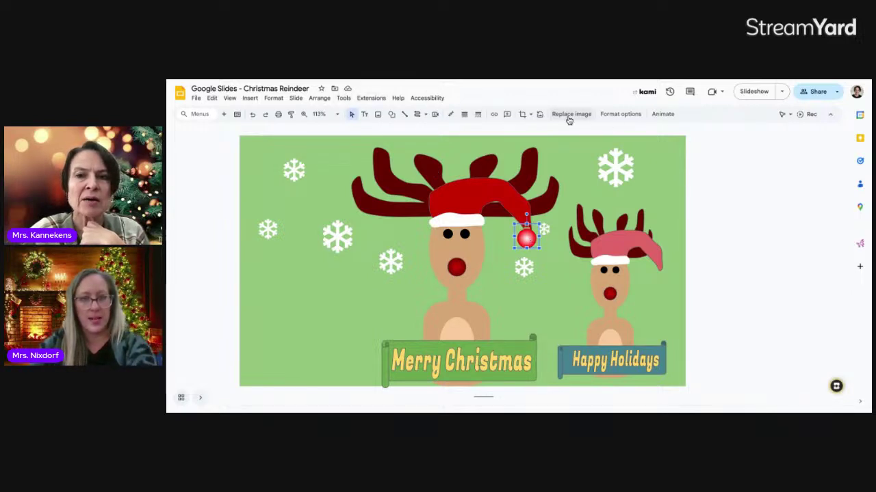
{"action": "left_click", "coordinate": [620, 115]}
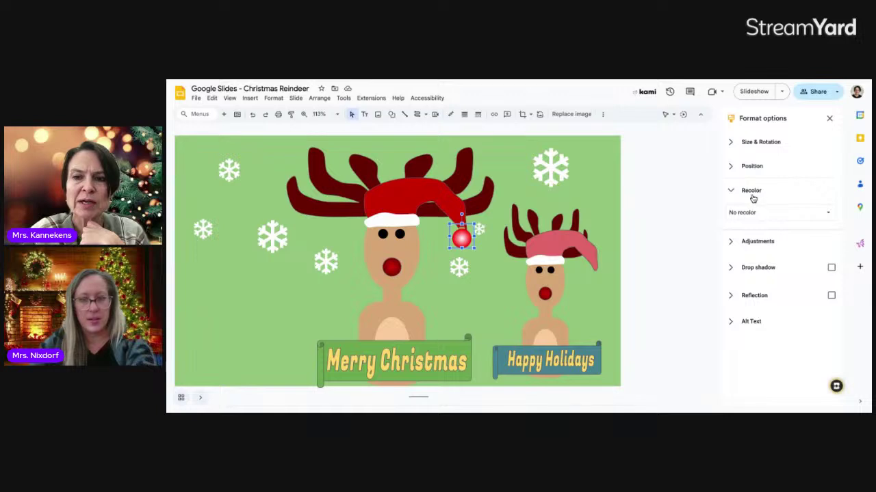
- Recolour the ornament peach with Light 6 and nudge it down onto the hat tip
{"action": "left_click", "coordinate": [824, 214]}
{"action": "scroll", "coordinate": [801, 274], "scroll_direction": "down", "scroll_amount": 2}
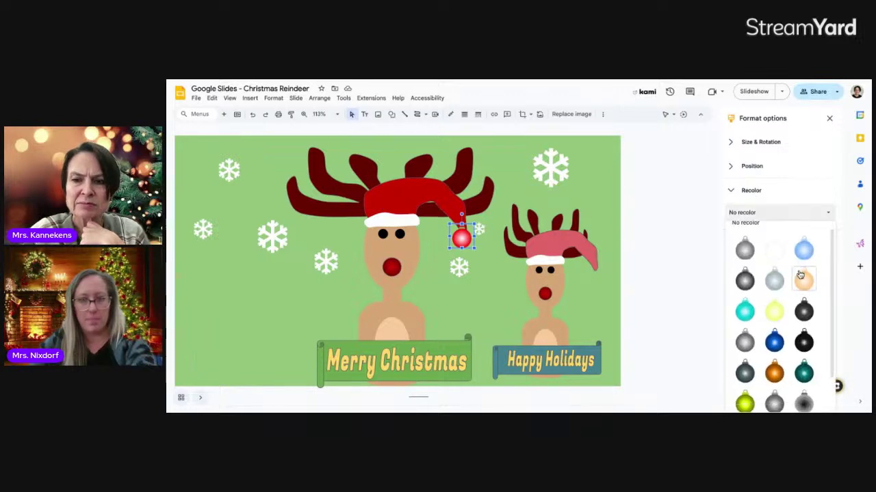
{"action": "scroll", "coordinate": [800, 275], "scroll_direction": "down", "scroll_amount": 2}
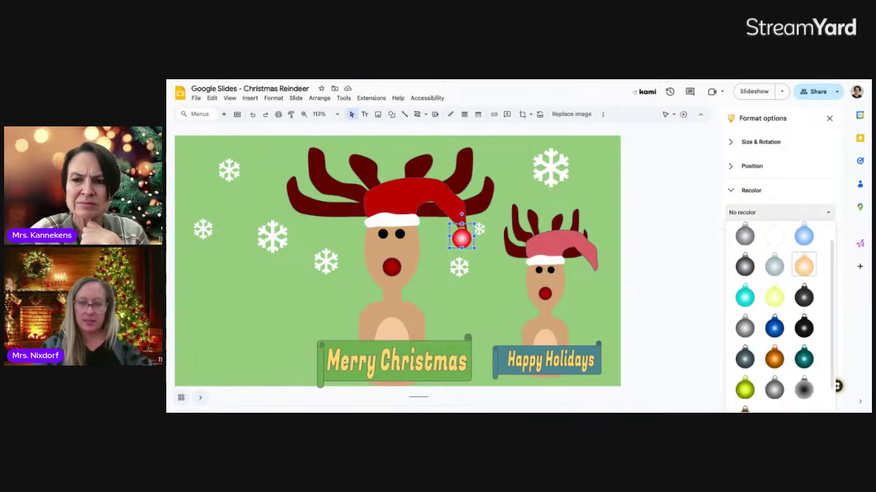
{"action": "scroll", "coordinate": [787, 273], "scroll_direction": "down", "scroll_amount": 1}
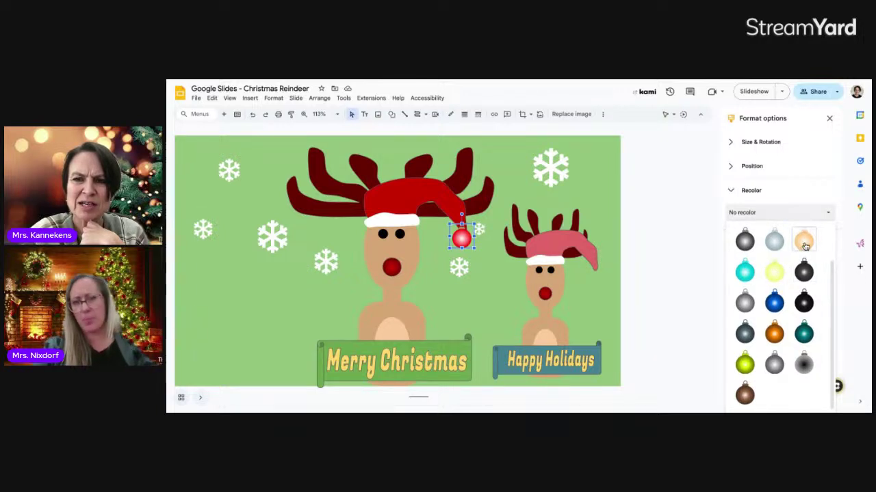
{"action": "left_click", "coordinate": [803, 243]}
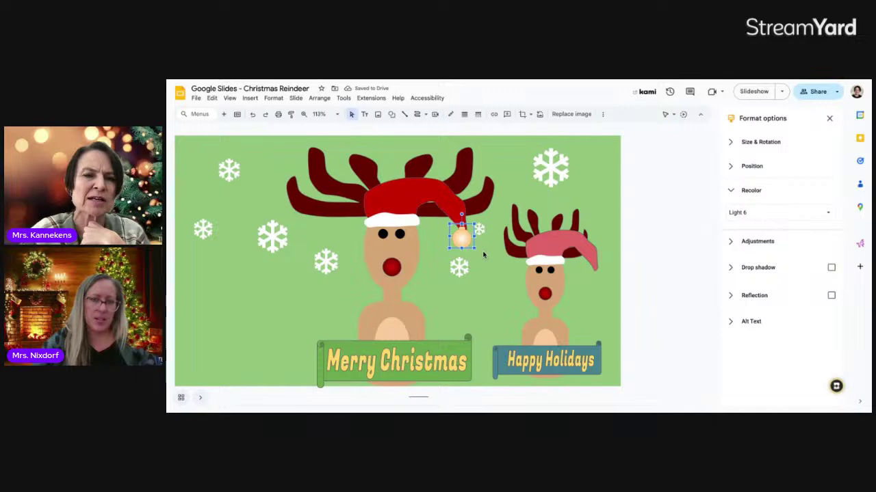
{"action": "left_click", "coordinate": [486, 271]}
{"action": "left_click", "coordinate": [462, 241]}
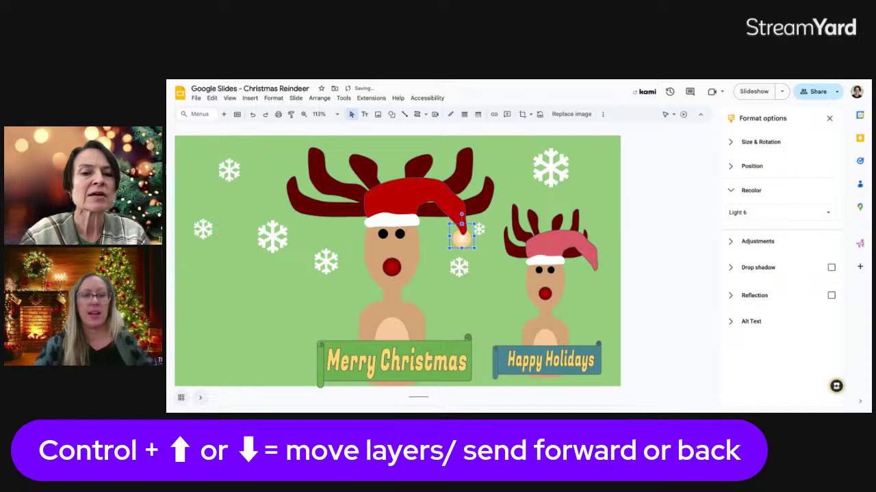
{"action": "key", "text": "Down"}
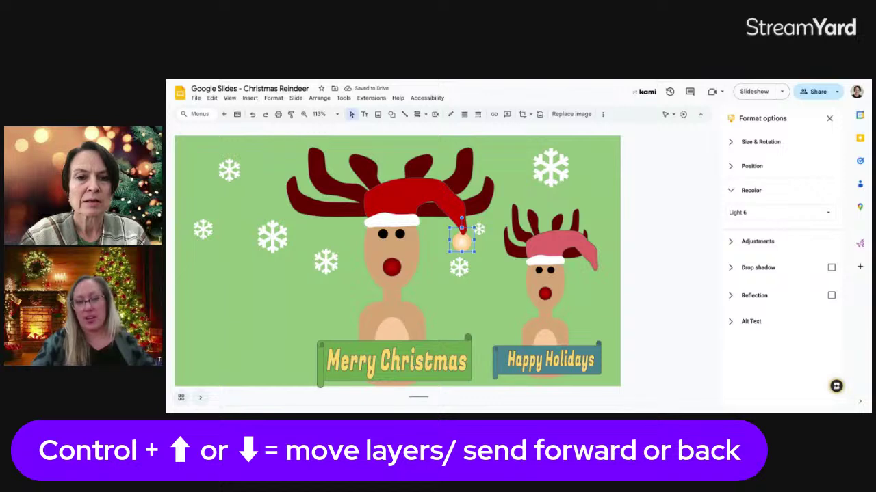
{"action": "left_click", "coordinate": [487, 267]}
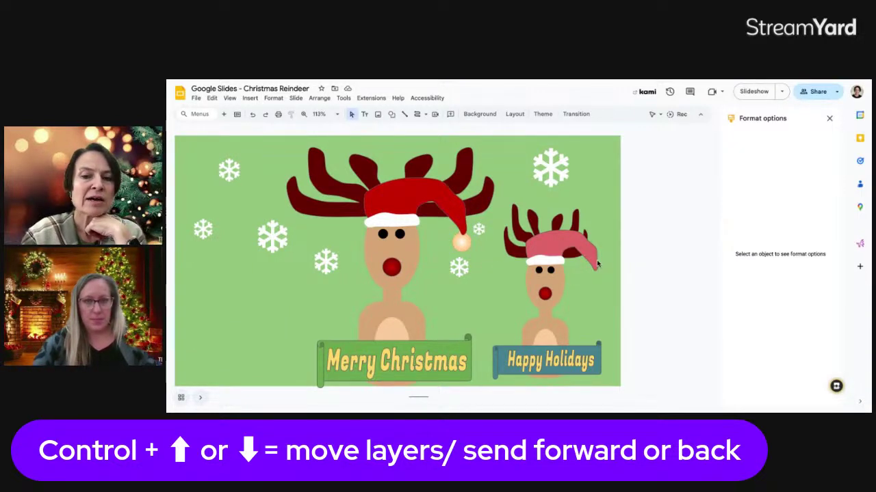
- Copy the pompom onto the small reindeer's hat tip and shrink it to fit the smaller hat
{"action": "left_click", "coordinate": [468, 243]}
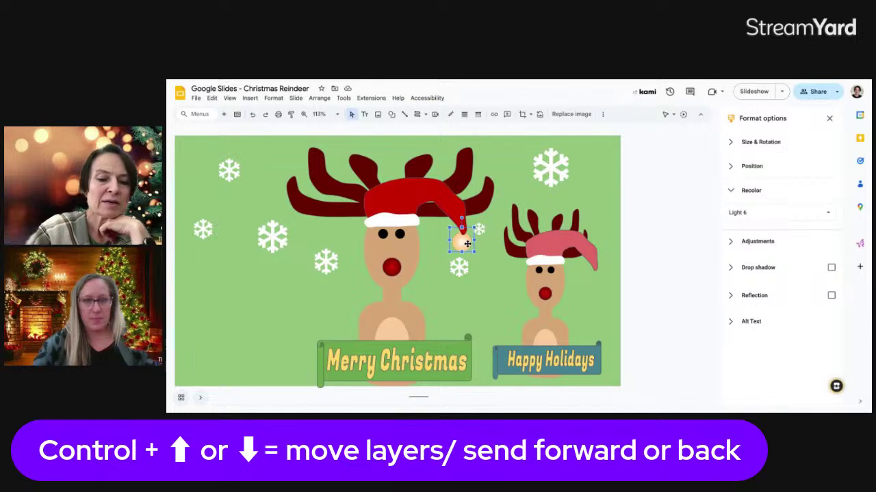
{"action": "key", "text": "ctrl+d"}
{"action": "left_click_drag", "start_coordinate": [468, 244], "coordinate": [593, 268]}
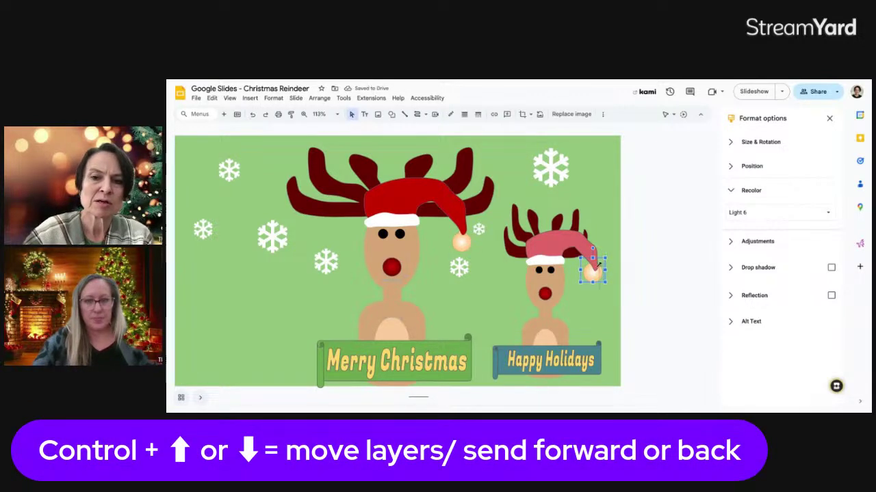
{"action": "left_click_drag", "start_coordinate": [600, 262], "coordinate": [589, 276]}
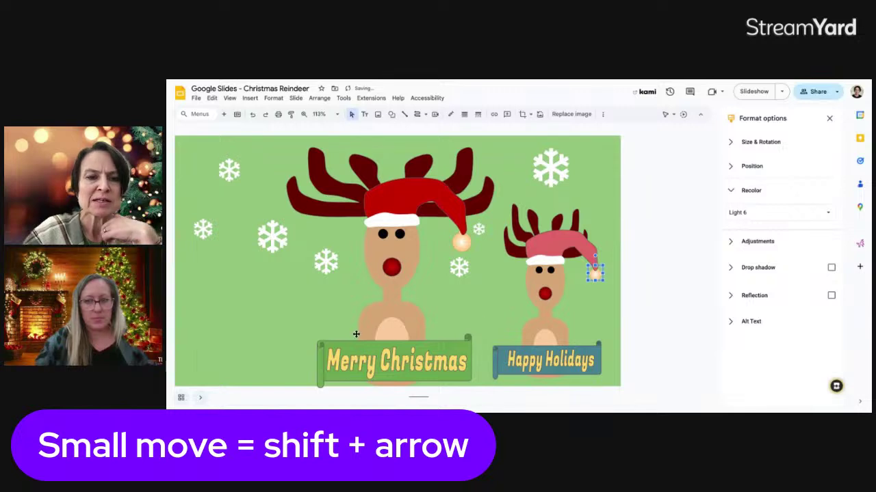
{"action": "left_click", "coordinate": [288, 301]}
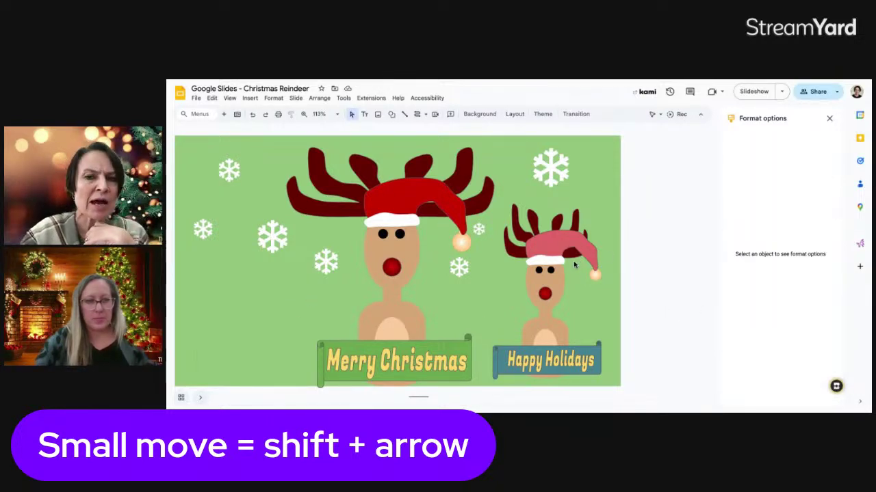
{"action": "left_click", "coordinate": [828, 119]}
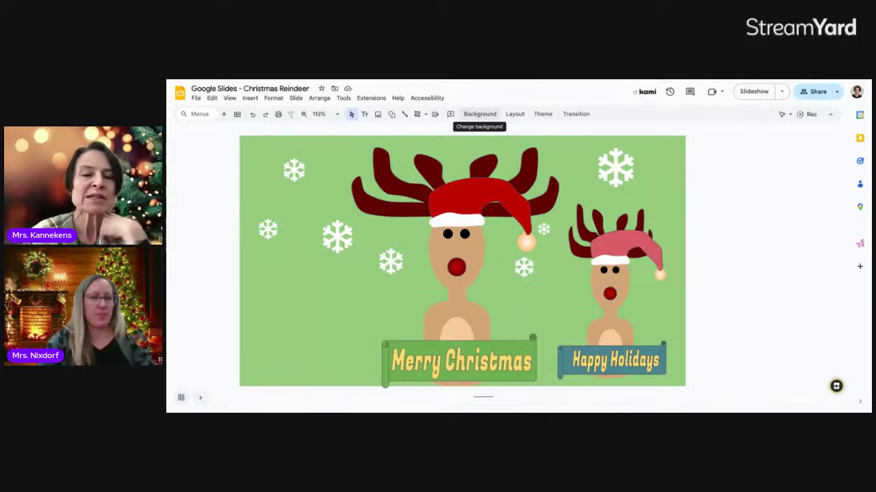
- Search Google Images for 'snowy forest background' to use as the slide background
{"action": "left_click", "coordinate": [479, 113]}
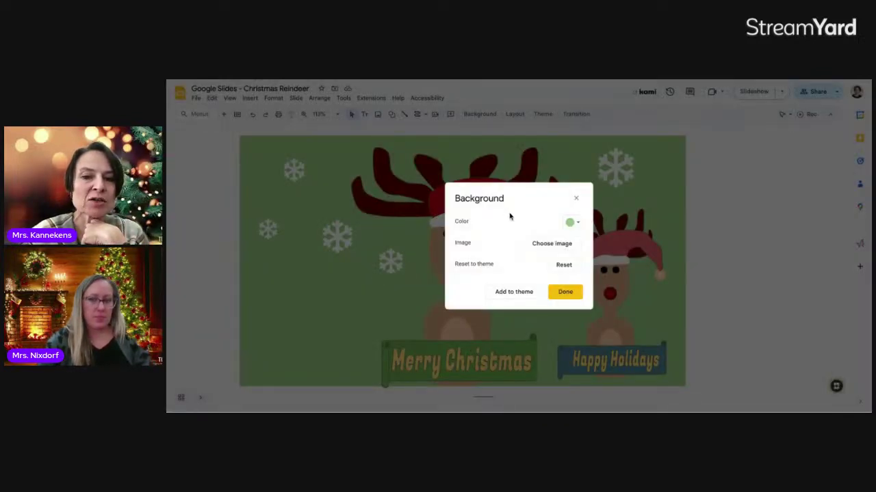
{"action": "left_click", "coordinate": [552, 243]}
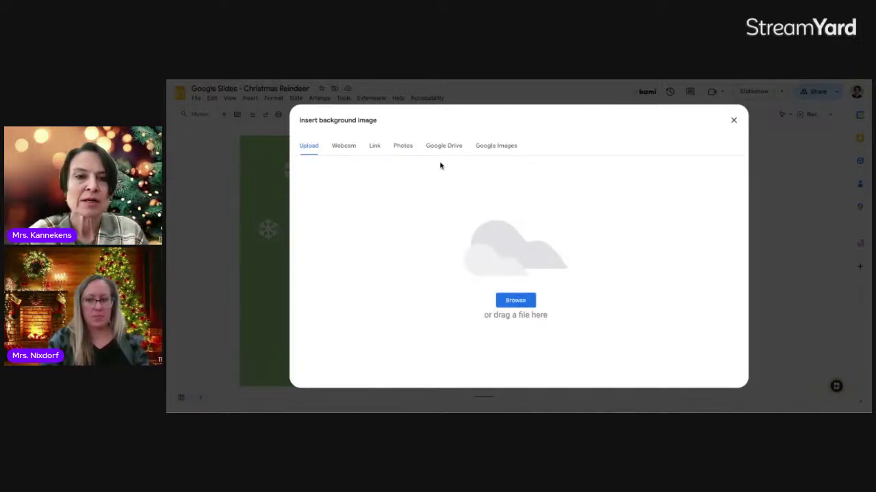
{"action": "left_click", "coordinate": [496, 147]}
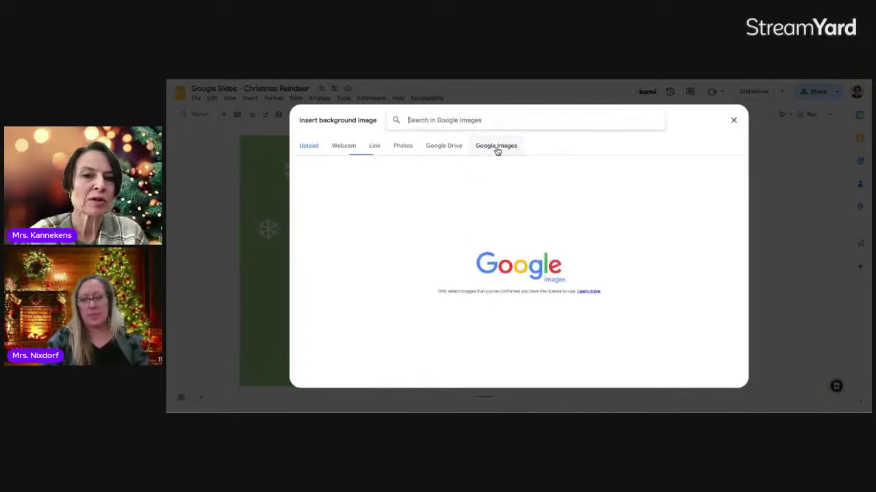
{"action": "left_click", "coordinate": [438, 120]}
{"action": "type", "text": "snowy forest ba"}
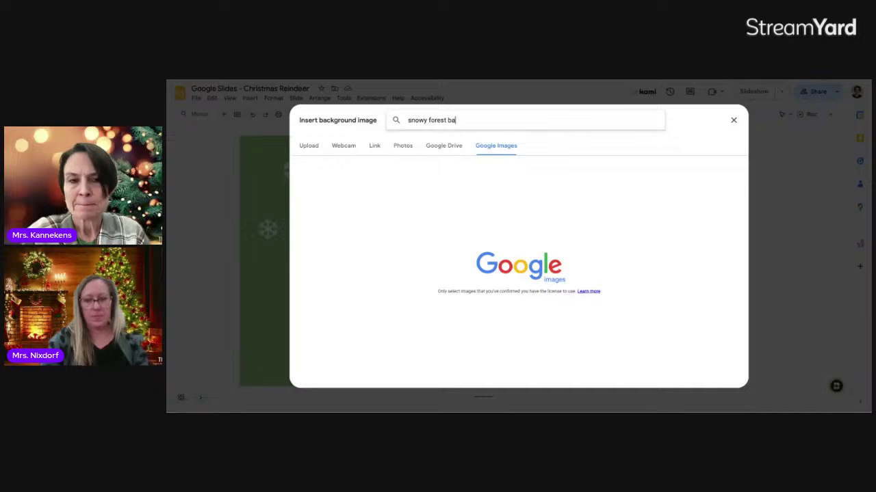
{"action": "type", "text": "ckground"}
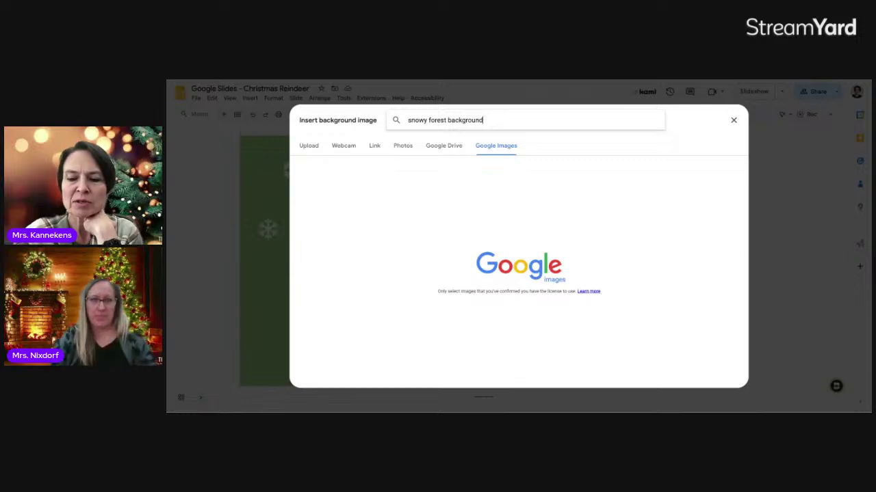
{"action": "key", "text": "Return"}
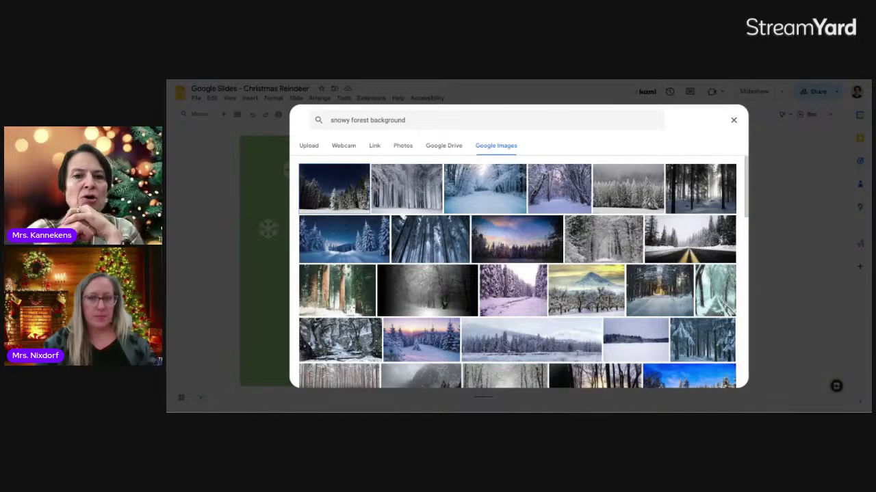
{"action": "scroll", "coordinate": [453, 240], "scroll_direction": "down", "scroll_amount": 3}
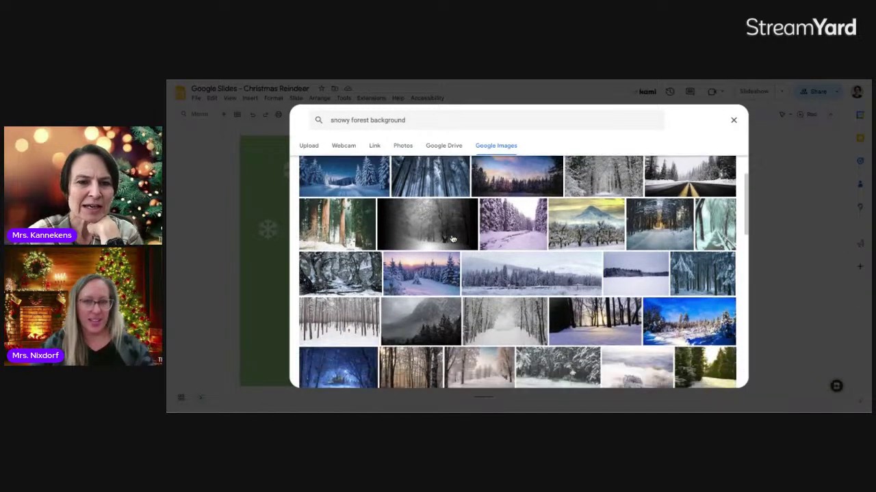
{"action": "scroll", "coordinate": [452, 238], "scroll_direction": "up", "scroll_amount": 1}
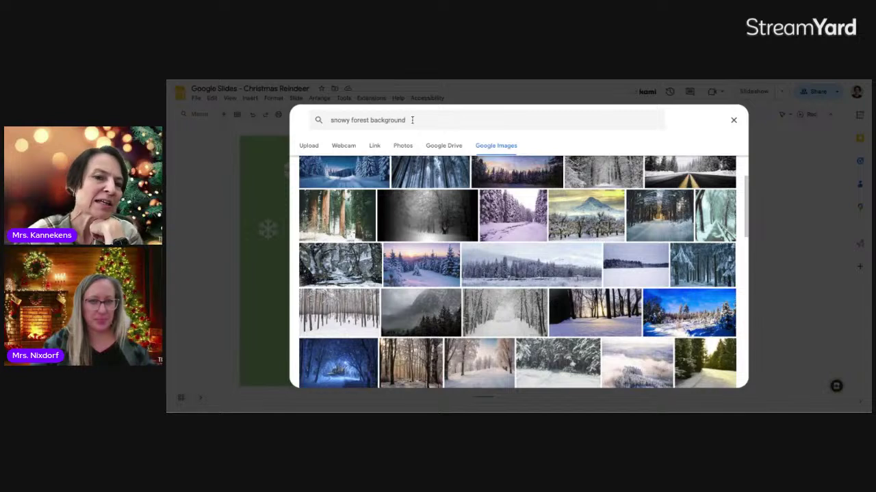
{"action": "left_click", "coordinate": [411, 120]}
{"action": "left_click_drag", "start_coordinate": [408, 119], "coordinate": [331, 119]}
{"action": "key", "text": "ctrl+c"}
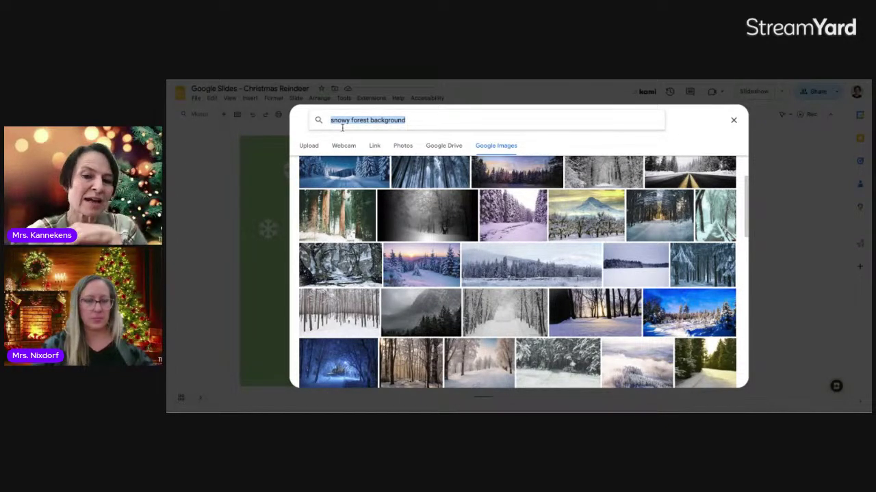
- Pick a snowy forest photo and apply it as the slide's background
{"action": "scroll", "coordinate": [461, 334], "scroll_direction": "down", "scroll_amount": 3}
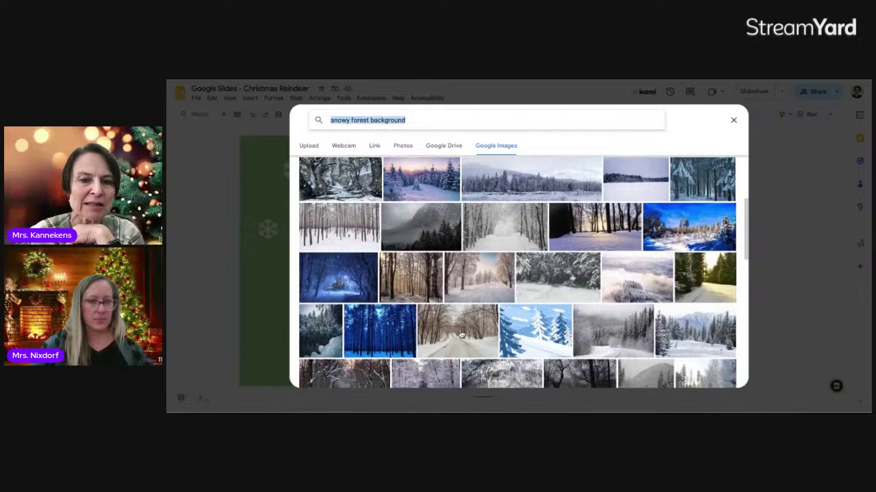
{"action": "scroll", "coordinate": [575, 334], "scroll_direction": "down", "scroll_amount": 4}
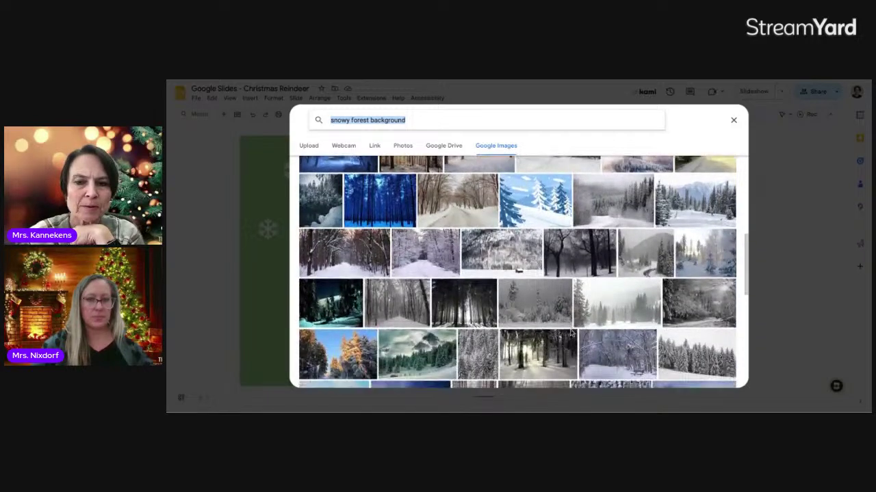
{"action": "scroll", "coordinate": [572, 333], "scroll_direction": "down", "scroll_amount": 2}
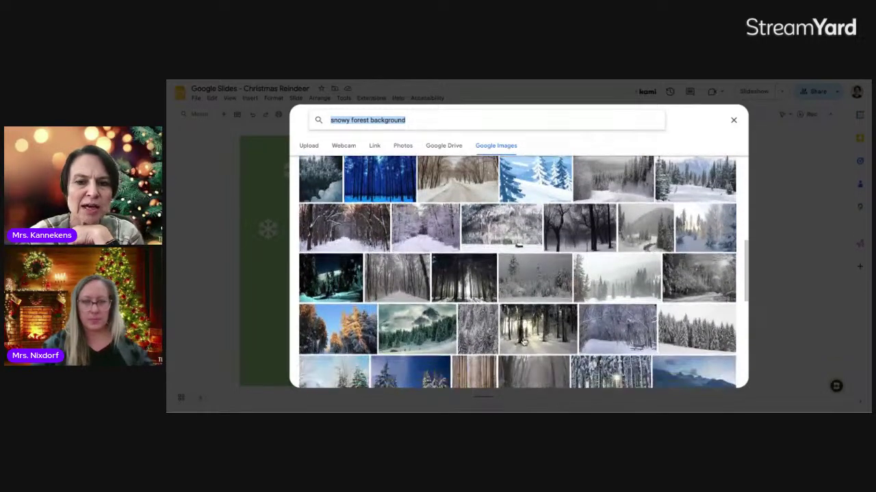
{"action": "left_click", "coordinate": [523, 341]}
{"action": "left_click", "coordinate": [725, 382]}
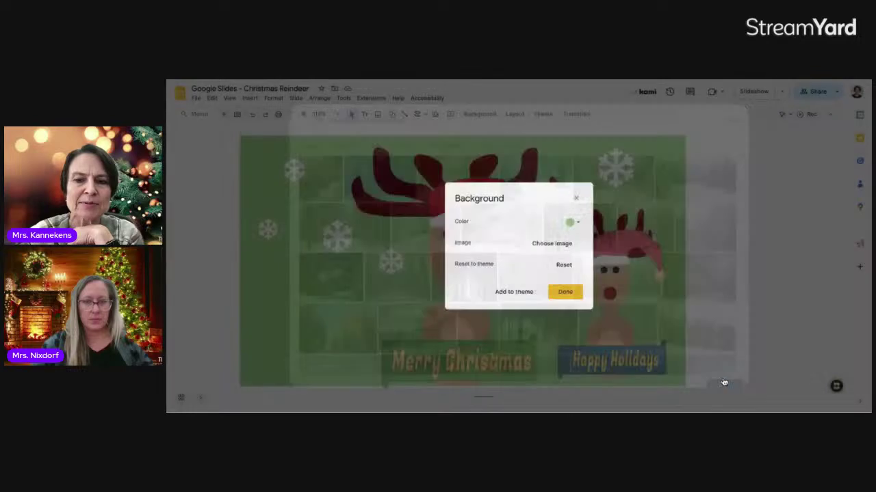
{"action": "left_click", "coordinate": [577, 294]}
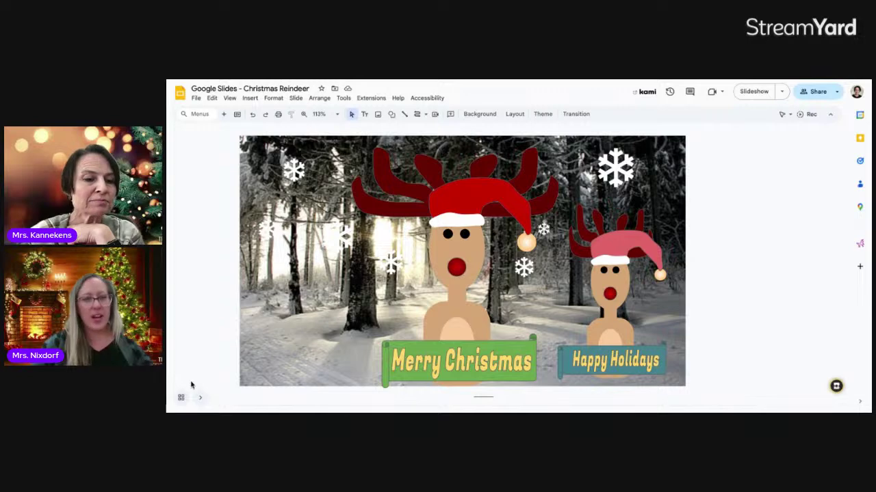
- Duplicate the snowy forest reindeer slide from the slide thumbnails
{"action": "left_click", "coordinate": [200, 401]}
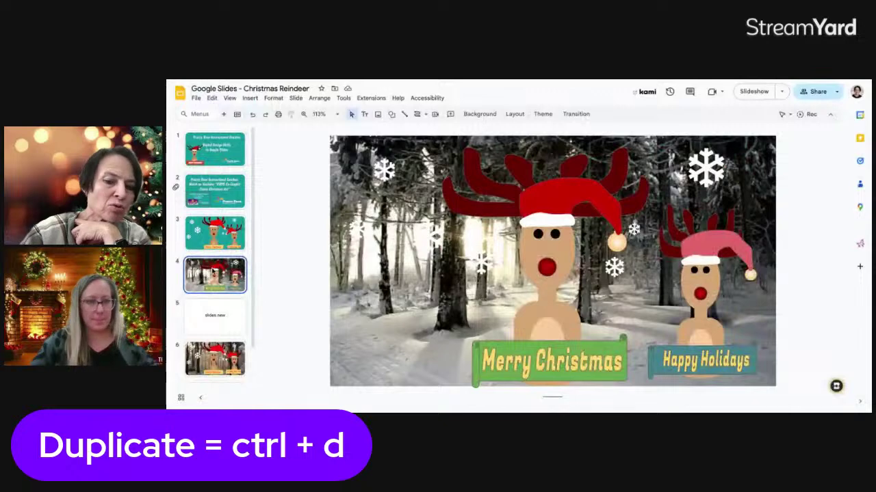
{"action": "right_click", "coordinate": [215, 274]}
{"action": "left_click", "coordinate": [245, 252]}
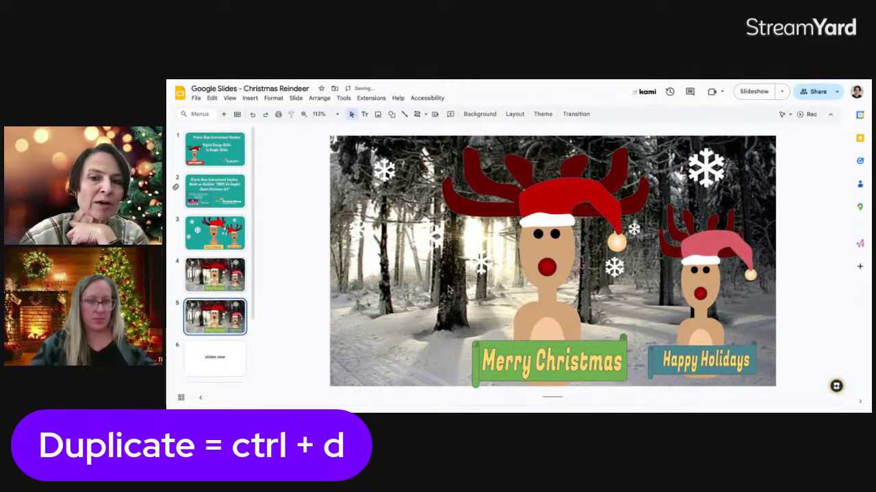
- Replace the copy's background with a sunny blue-sky snowy forest photo from the same search
{"action": "left_click", "coordinate": [476, 114]}
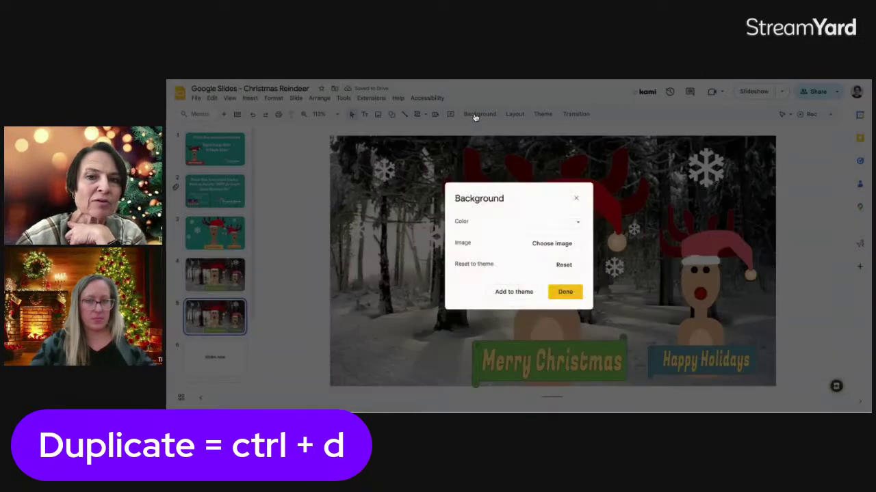
{"action": "left_click", "coordinate": [545, 244]}
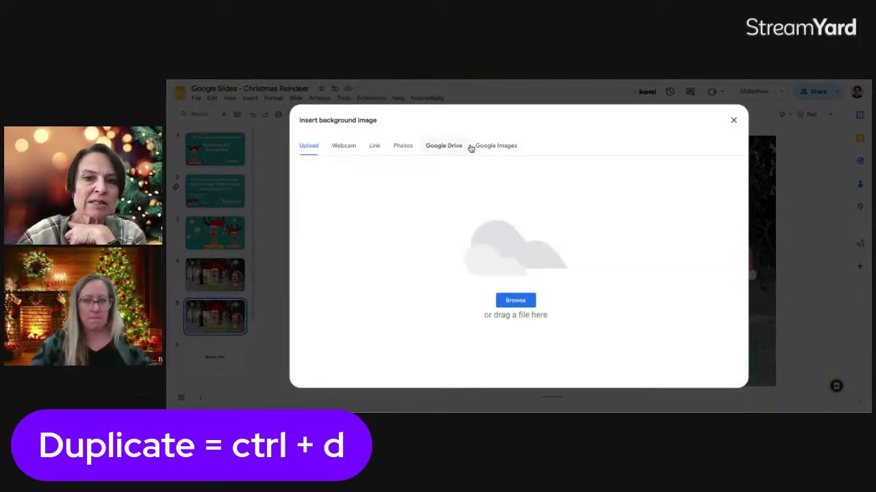
{"action": "left_click", "coordinate": [494, 148]}
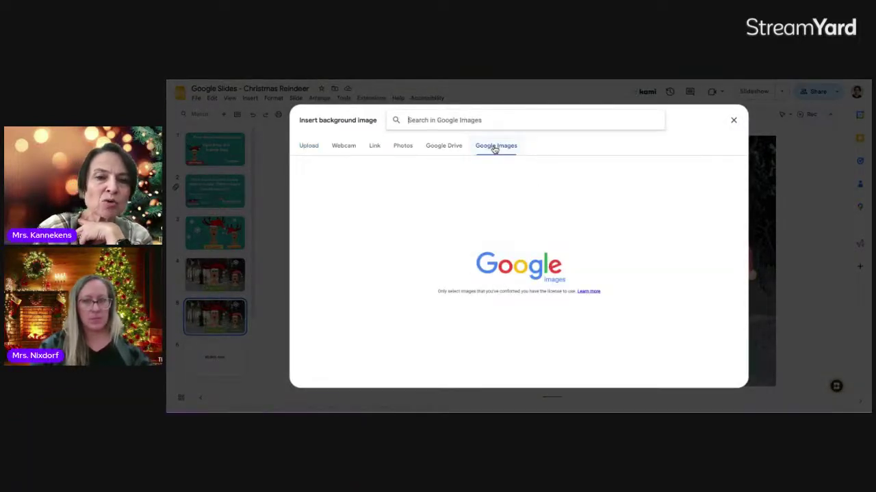
{"action": "key", "text": "ctrl+v"}
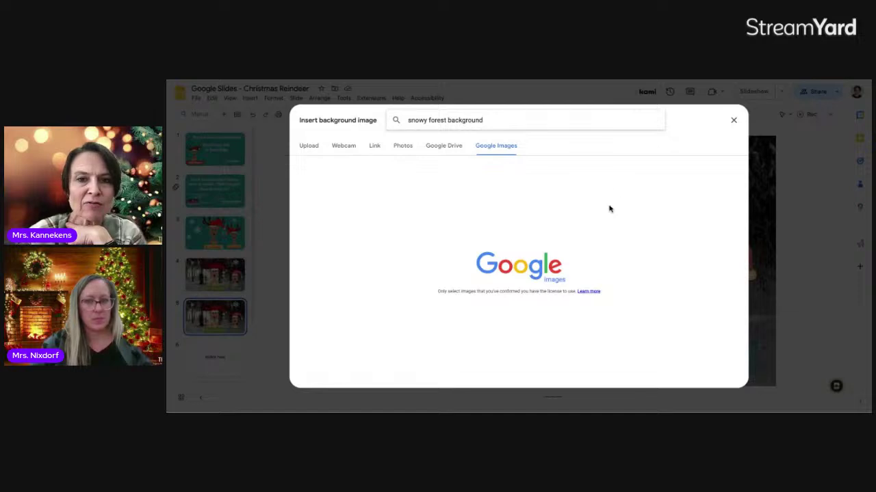
{"action": "key", "text": "Return"}
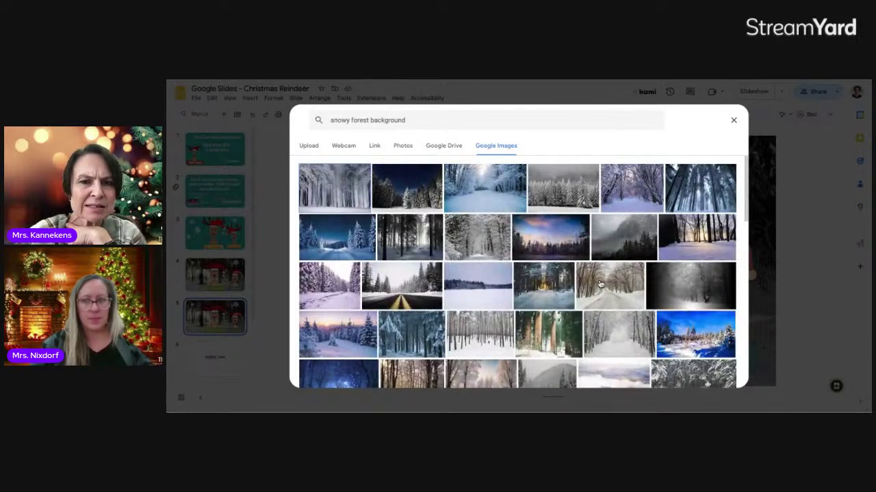
{"action": "scroll", "coordinate": [600, 284], "scroll_direction": "down", "scroll_amount": 3}
{"action": "scroll", "coordinate": [600, 284], "scroll_direction": "down", "scroll_amount": 2}
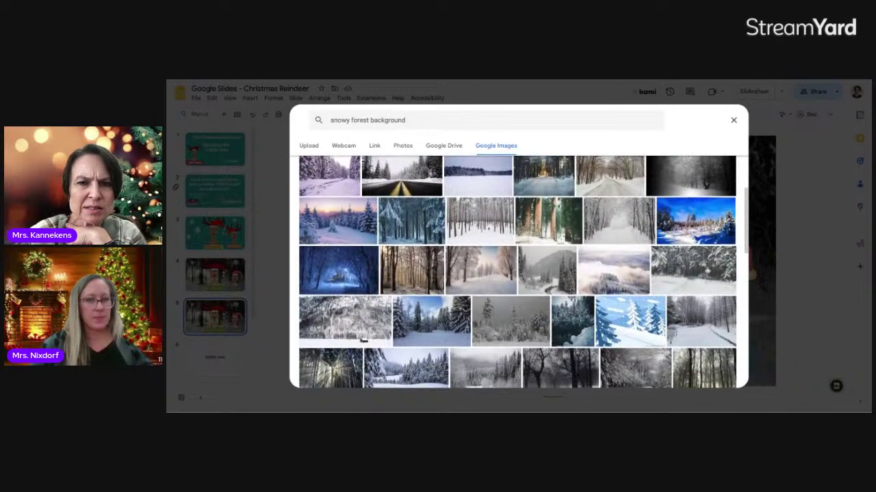
{"action": "left_click", "coordinate": [488, 209]}
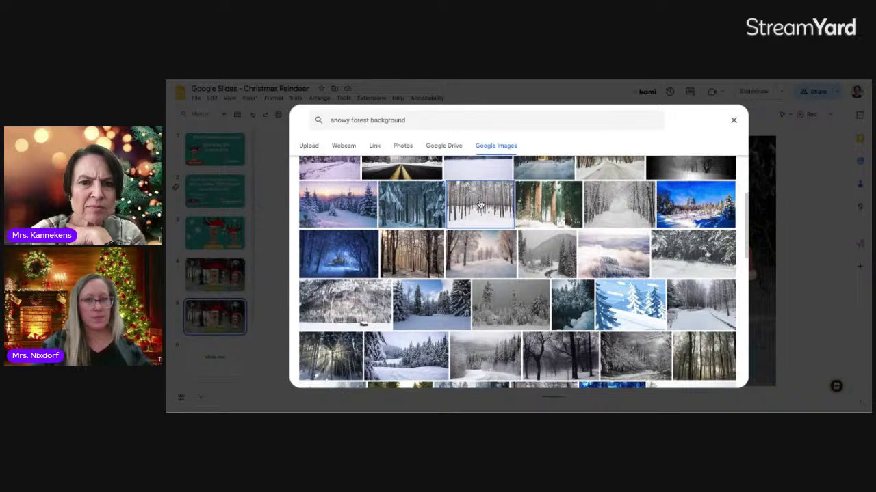
{"action": "scroll", "coordinate": [484, 223], "scroll_direction": "down", "scroll_amount": 3}
{"action": "scroll", "coordinate": [484, 223], "scroll_direction": "down", "scroll_amount": 5}
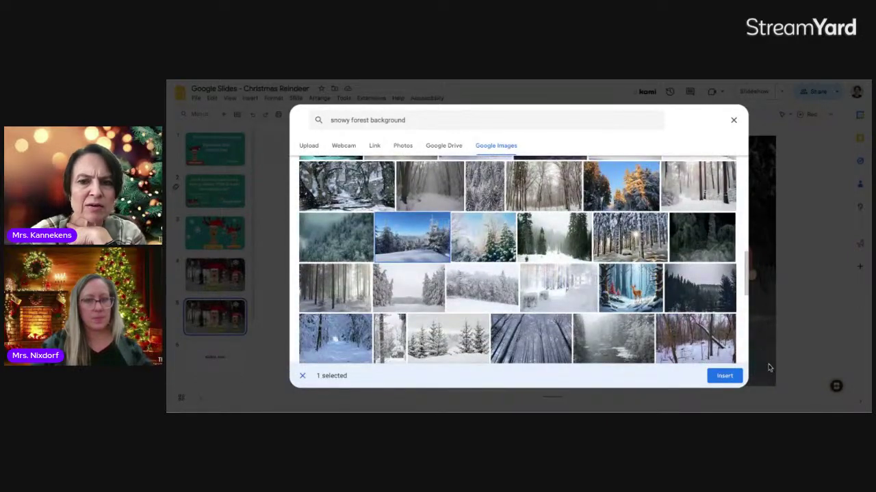
{"action": "left_click", "coordinate": [727, 376]}
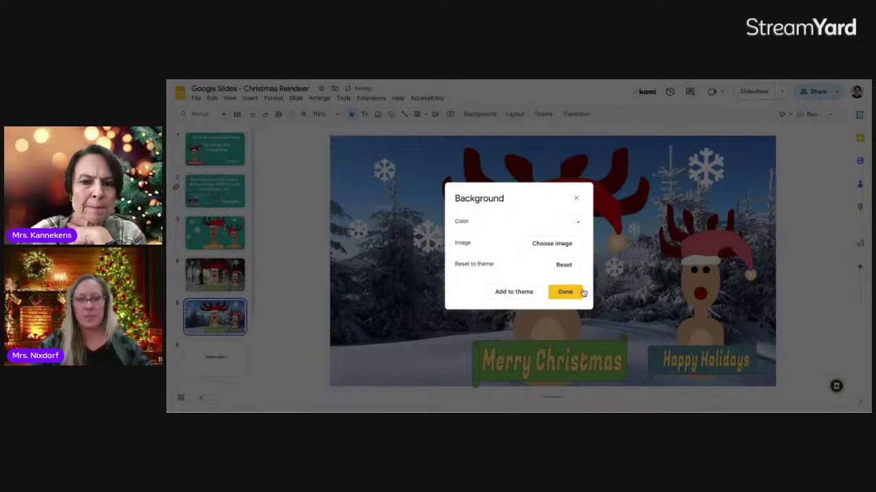
{"action": "left_click", "coordinate": [579, 292]}
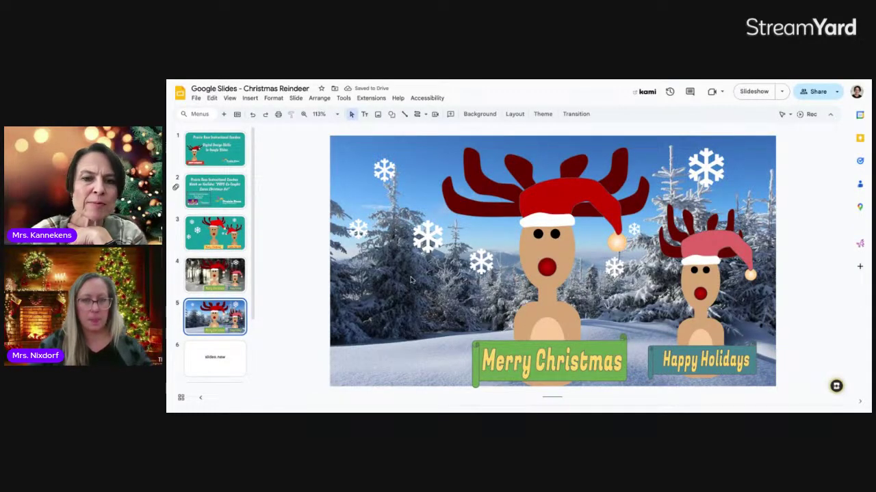
- Raise the snowflake left of the big reindeer slightly and duplicate slide 5
{"action": "left_click", "coordinate": [426, 240]}
{"action": "left_click_drag", "start_coordinate": [426, 223], "coordinate": [427, 220]}
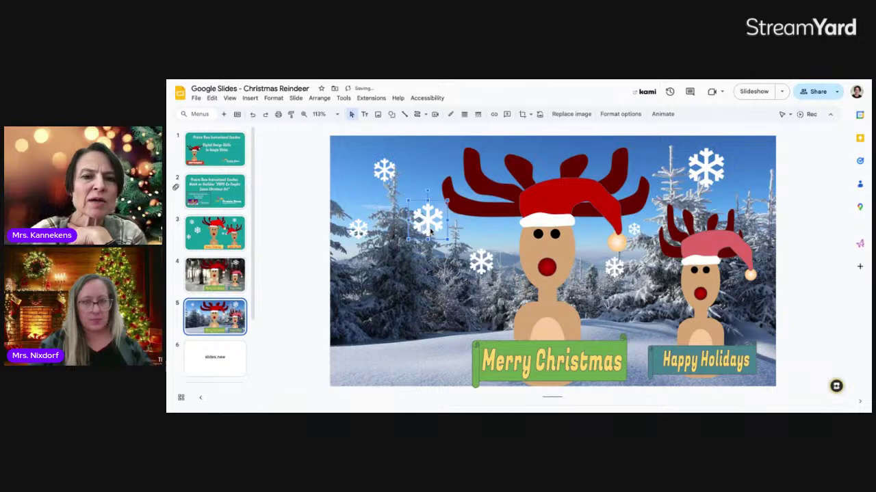
{"action": "left_click", "coordinate": [217, 326]}
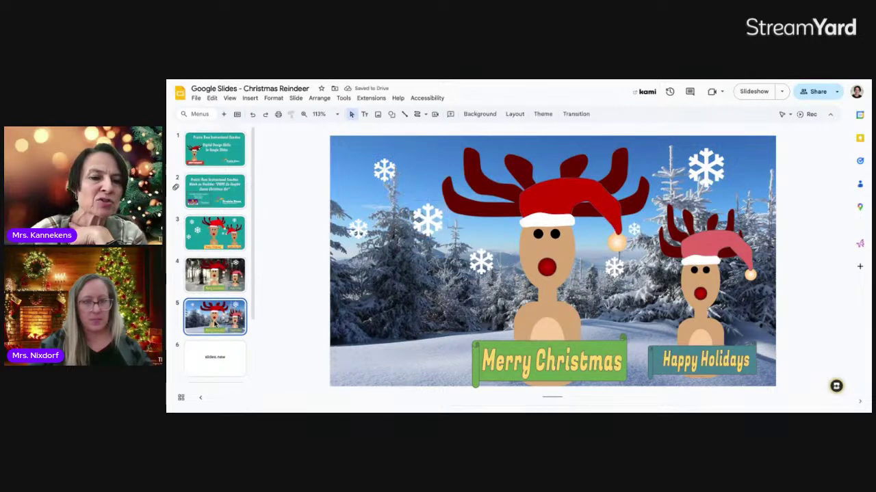
{"action": "key", "text": "ctrl+d"}
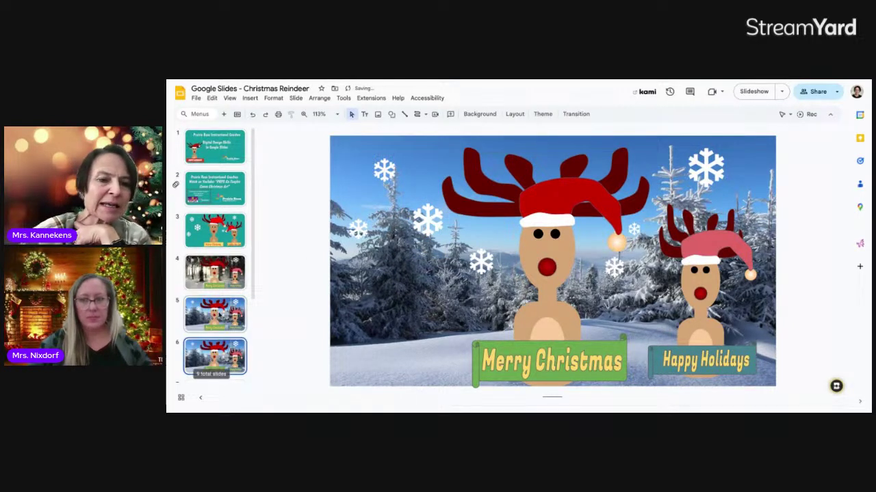
- Replace slide 6's snowy forest photo background with a plain light green colour
{"action": "left_click", "coordinate": [479, 113]}
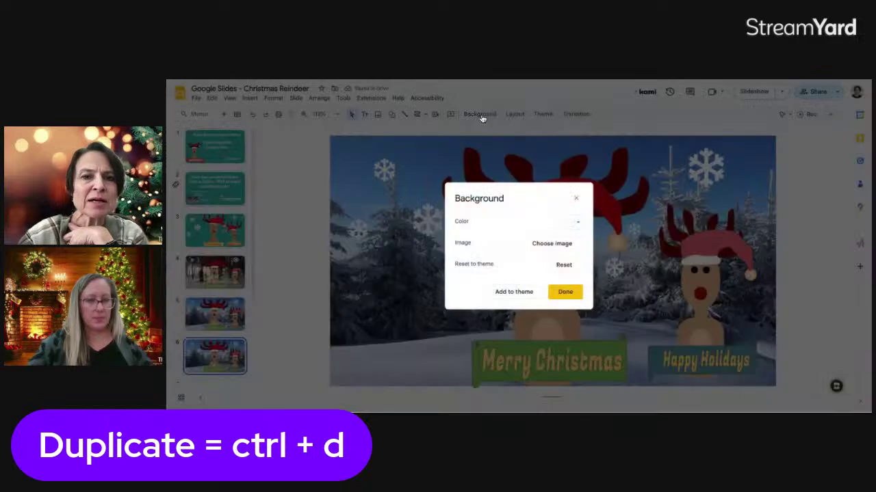
{"action": "left_click", "coordinate": [579, 225]}
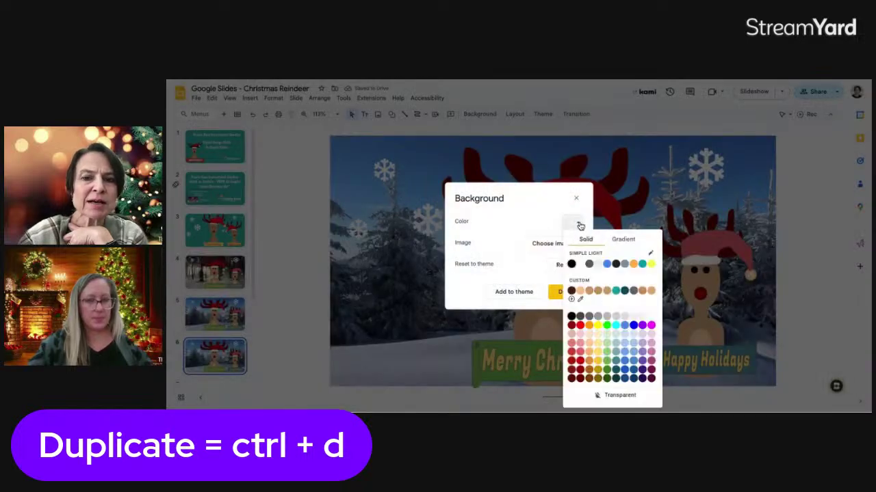
{"action": "left_click", "coordinate": [607, 355]}
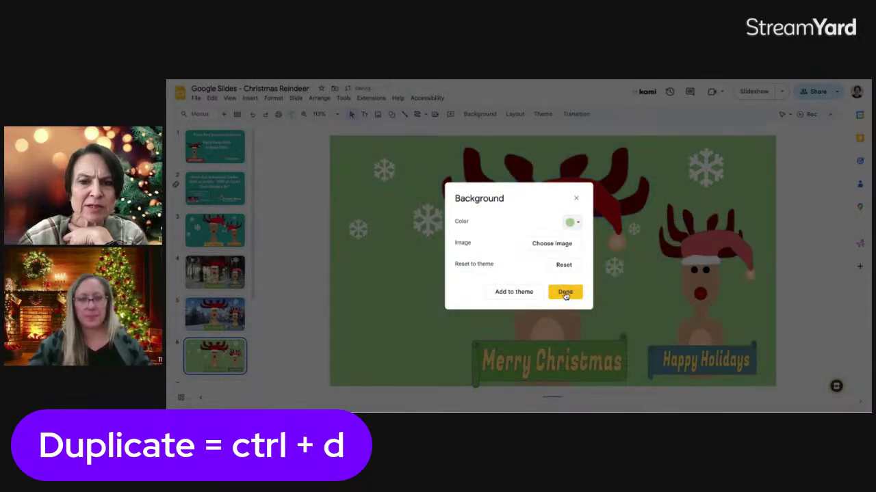
{"action": "left_click", "coordinate": [564, 294]}
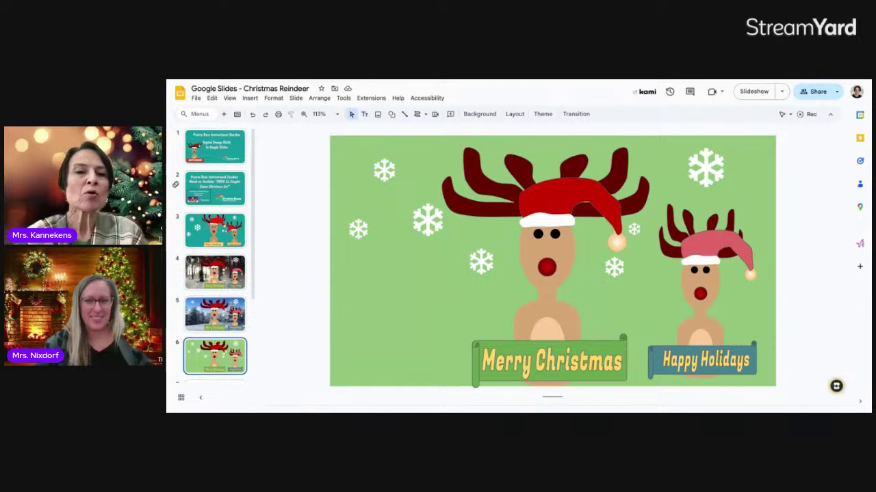
{"action": "left_click", "coordinate": [250, 98]}
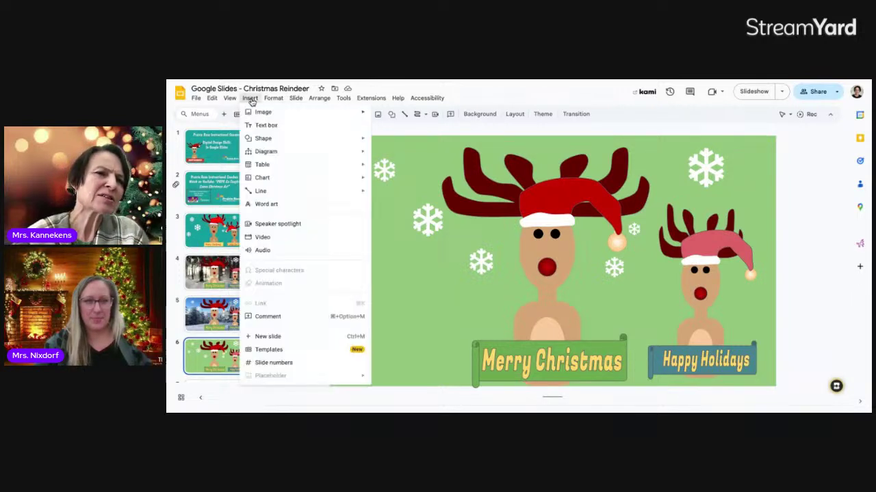
- Add a text box at the slide's top-left containing the teacher's name
{"action": "left_click", "coordinate": [265, 126]}
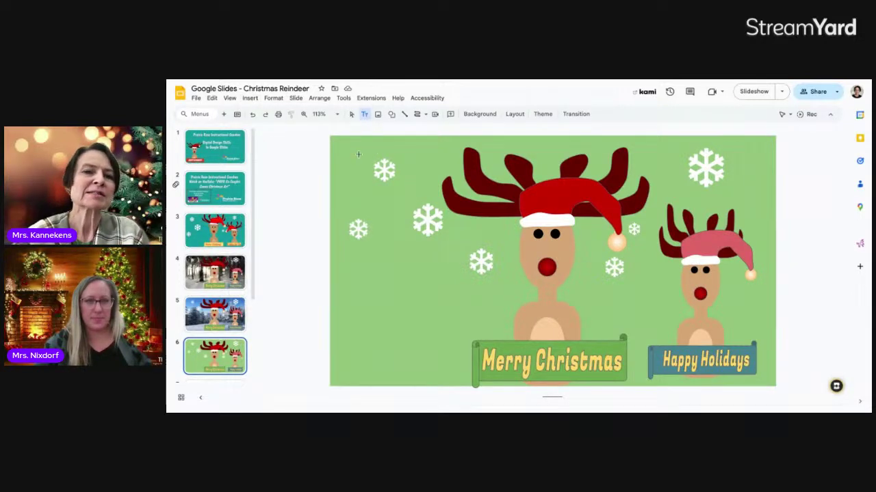
{"action": "left_click_drag", "start_coordinate": [342, 143], "coordinate": [432, 159]}
{"action": "type", "text": "Mrs. Kannekens"}
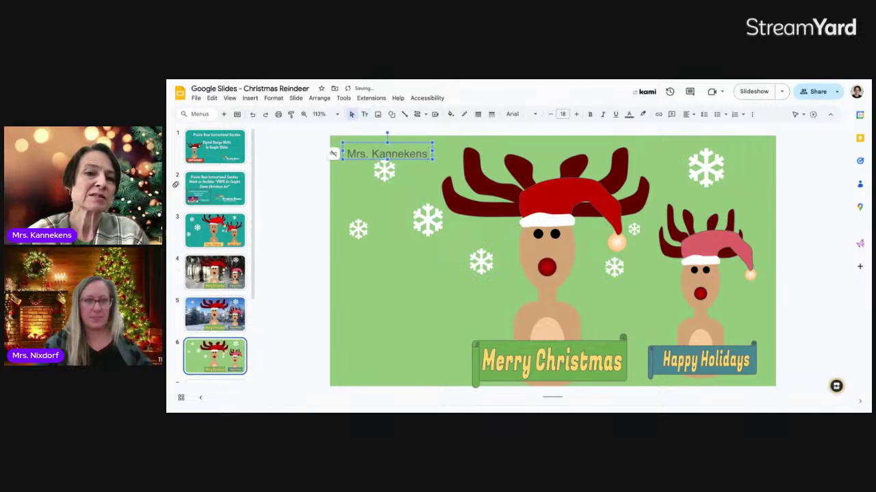
- Format the name label in bold Mountains of Christmas font
{"action": "left_click", "coordinate": [434, 152]}
{"action": "double_click", "coordinate": [425, 154]}
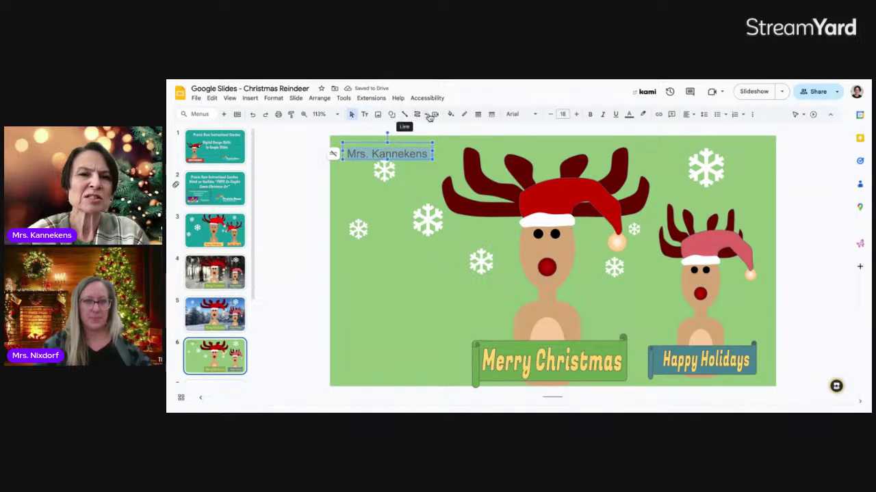
{"action": "left_click", "coordinate": [527, 114]}
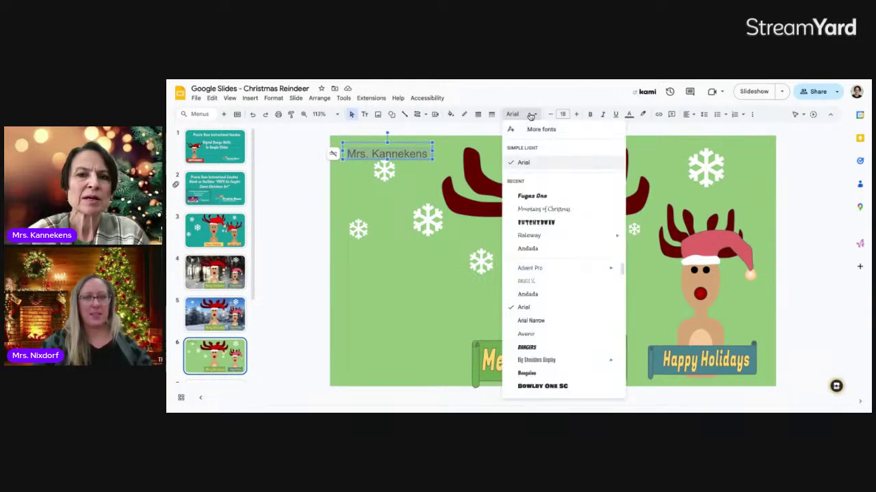
{"action": "left_click", "coordinate": [537, 209]}
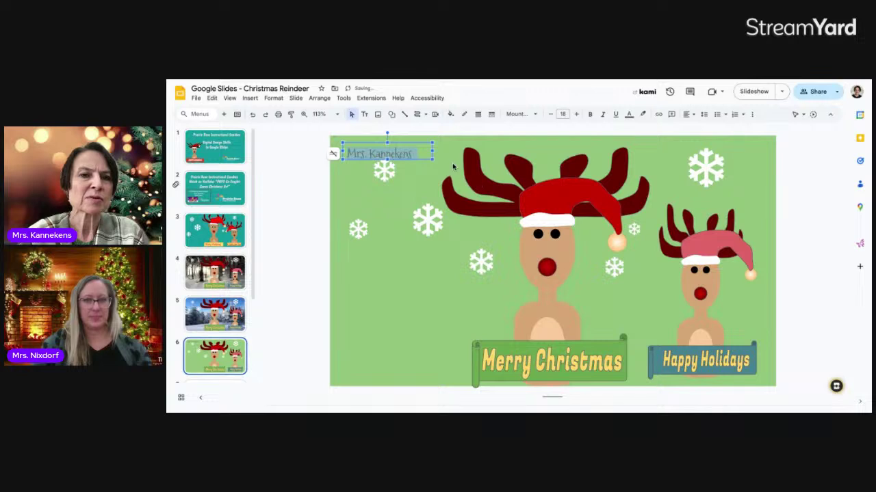
{"action": "left_click", "coordinate": [590, 114]}
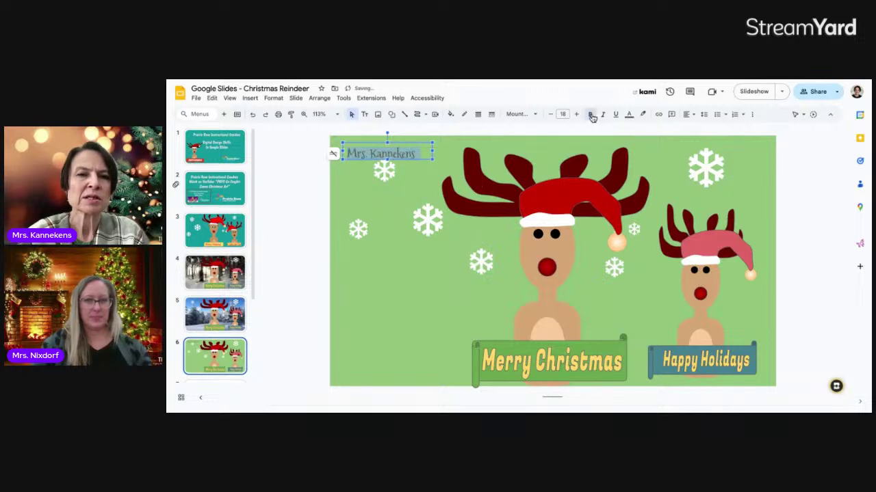
{"action": "left_click", "coordinate": [428, 171]}
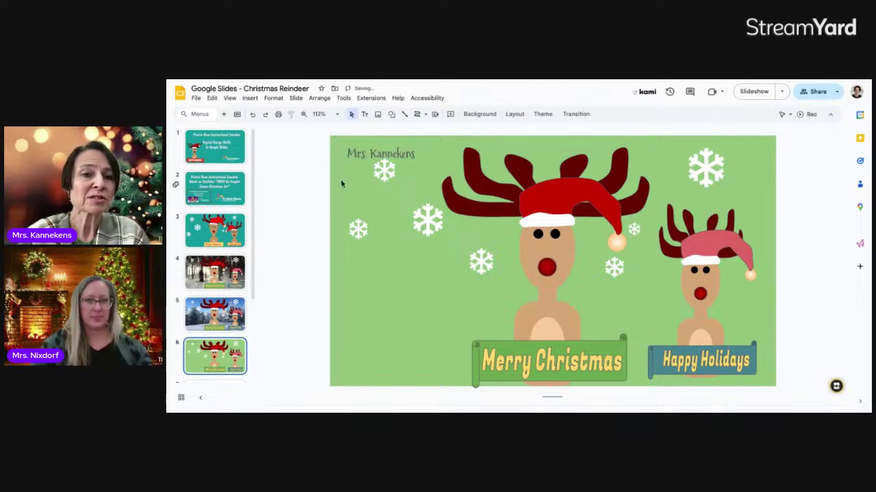
{"action": "left_click", "coordinate": [370, 149]}
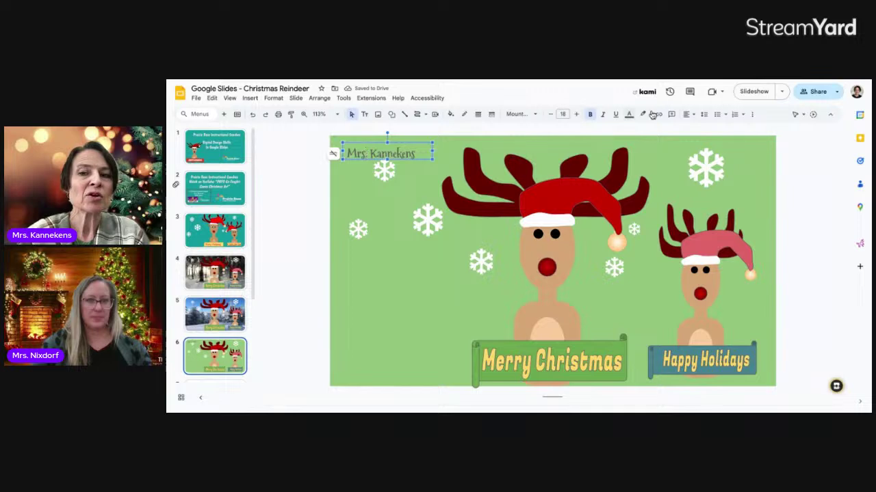
{"action": "left_click", "coordinate": [814, 92]}
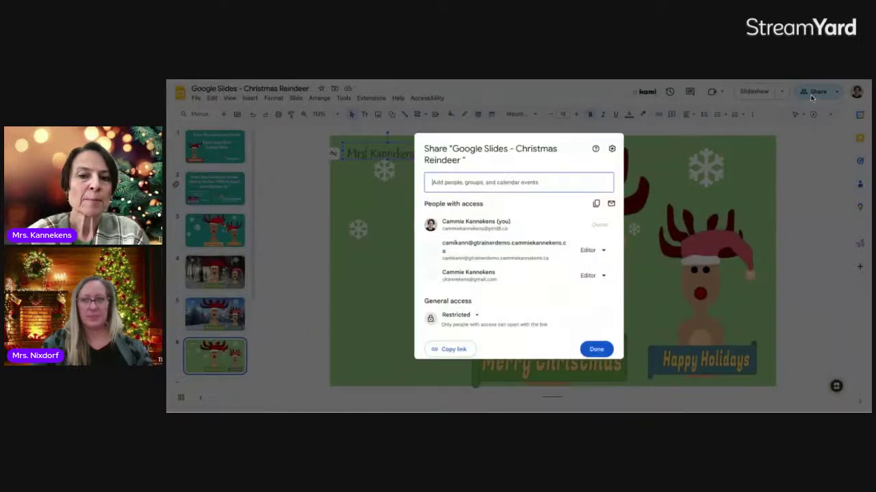
- Share the presentation with the collaborator as Editor without sending a notification
{"action": "left_click", "coordinate": [449, 179]}
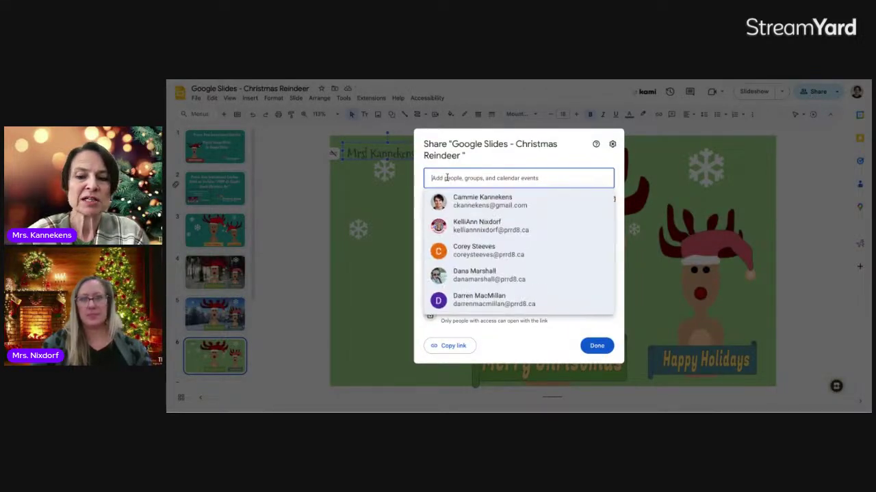
{"action": "left_click", "coordinate": [479, 203]}
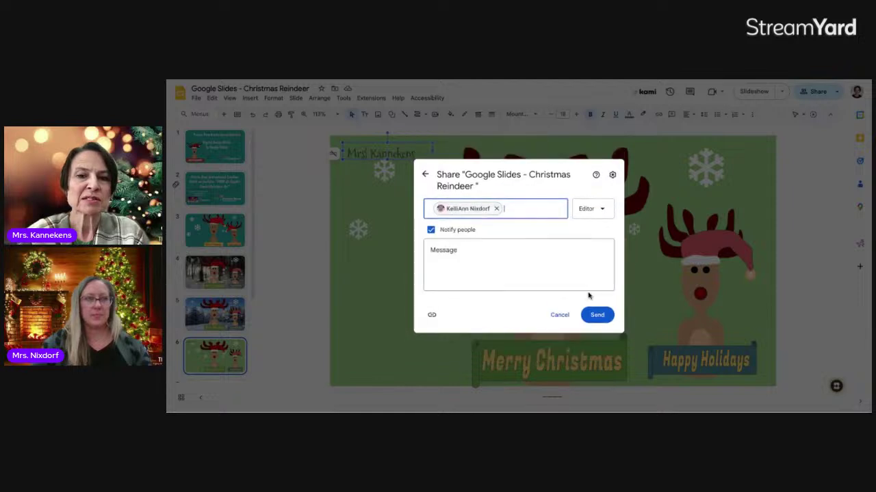
{"action": "left_click", "coordinate": [432, 230]}
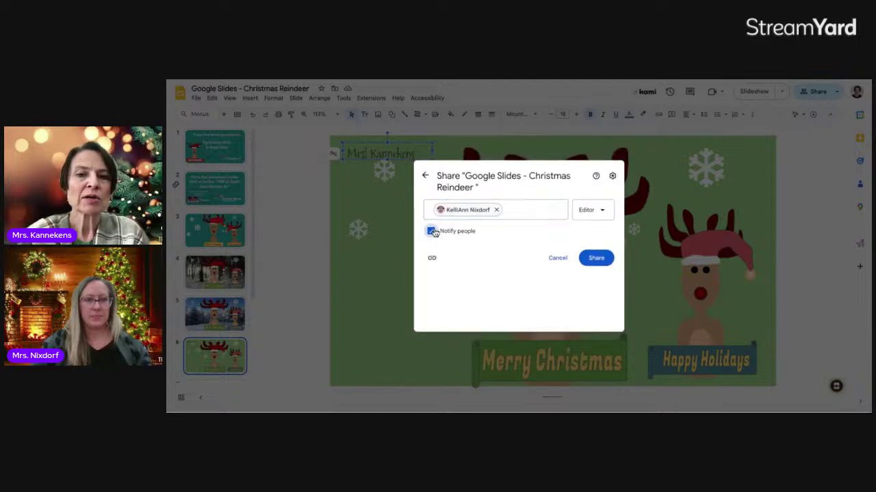
{"action": "left_click", "coordinate": [598, 286]}
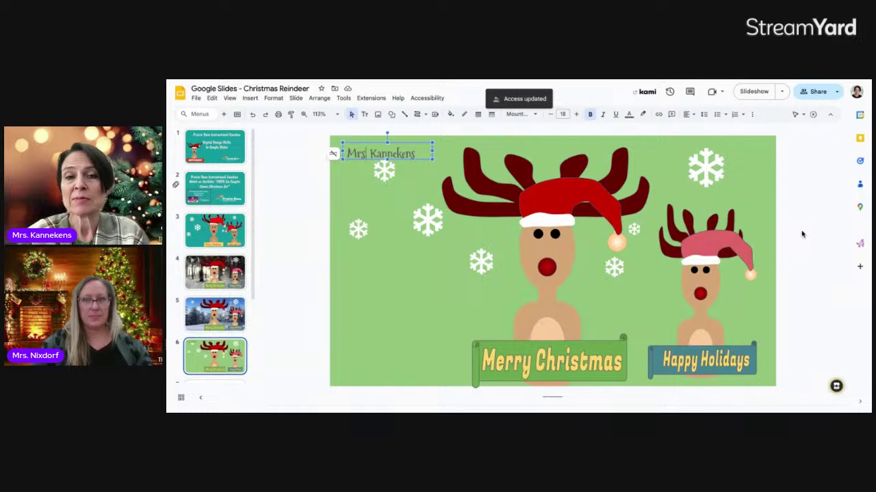
{"action": "left_click", "coordinate": [804, 236]}
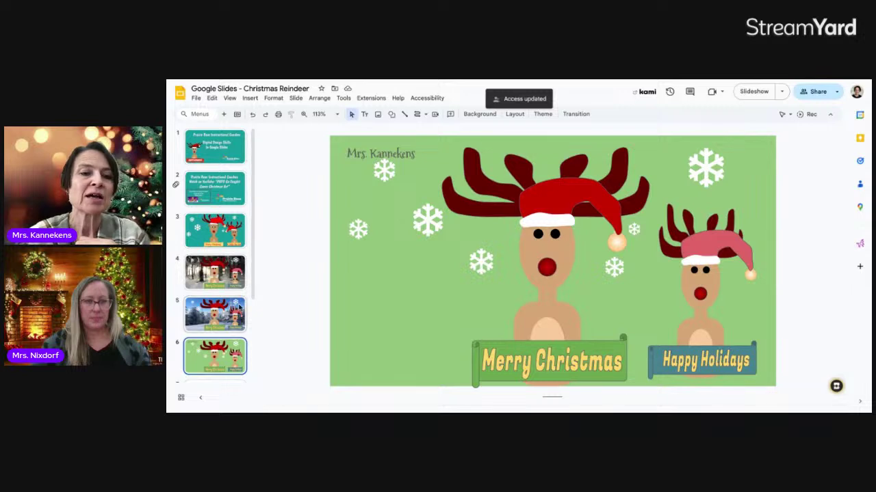
- Go to slide 9, the Prairie Rose Instructional Coaches title slide
{"action": "scroll", "coordinate": [209, 328], "scroll_direction": "down", "scroll_amount": 3}
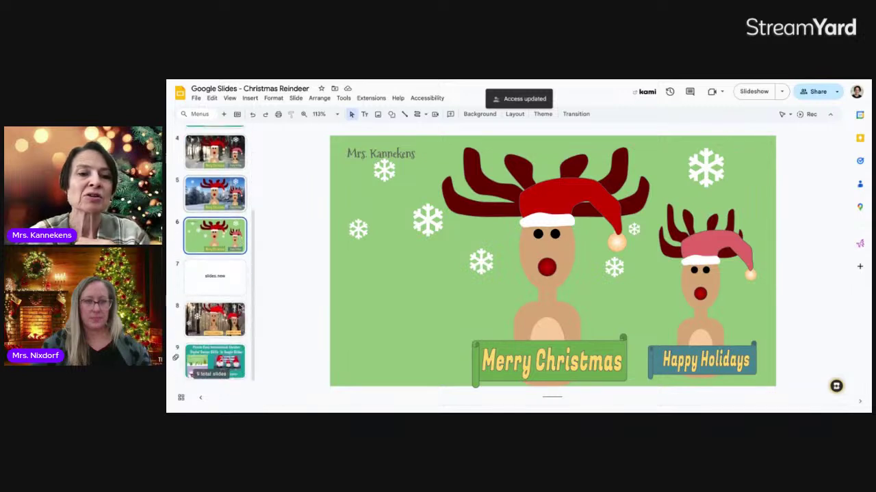
{"action": "left_click", "coordinate": [213, 352]}
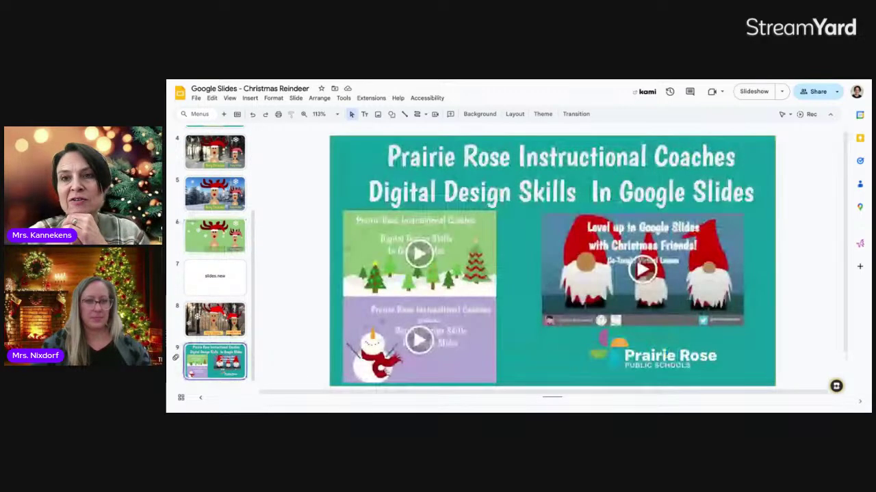